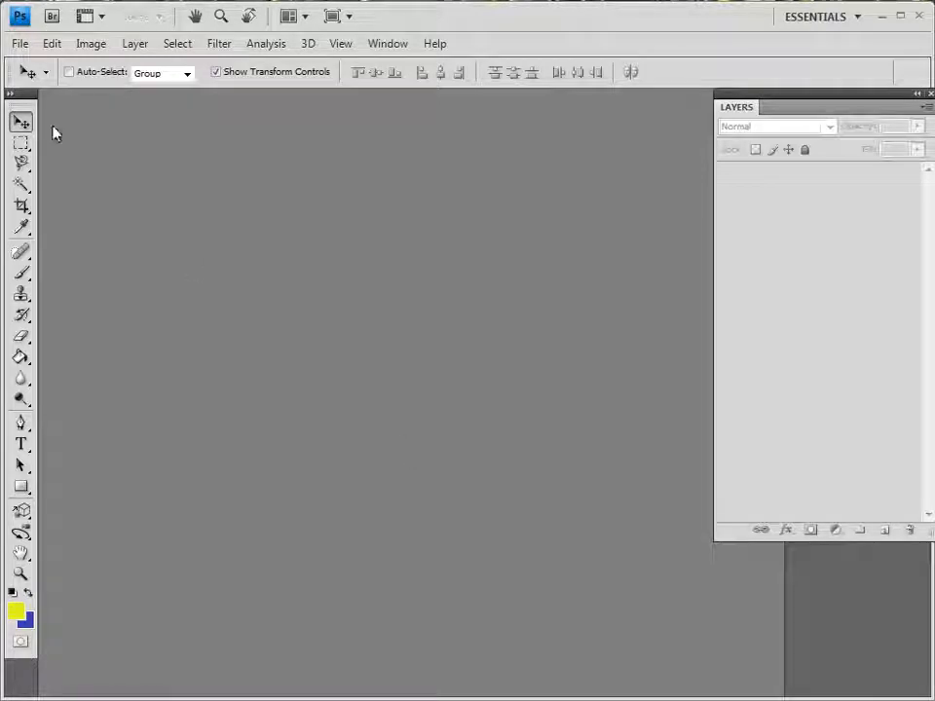
Create a new document named favoriteThings, 6 by 4 inches at 150 pixels/inch, in RGB Color with white background contents
left_click(19, 44)
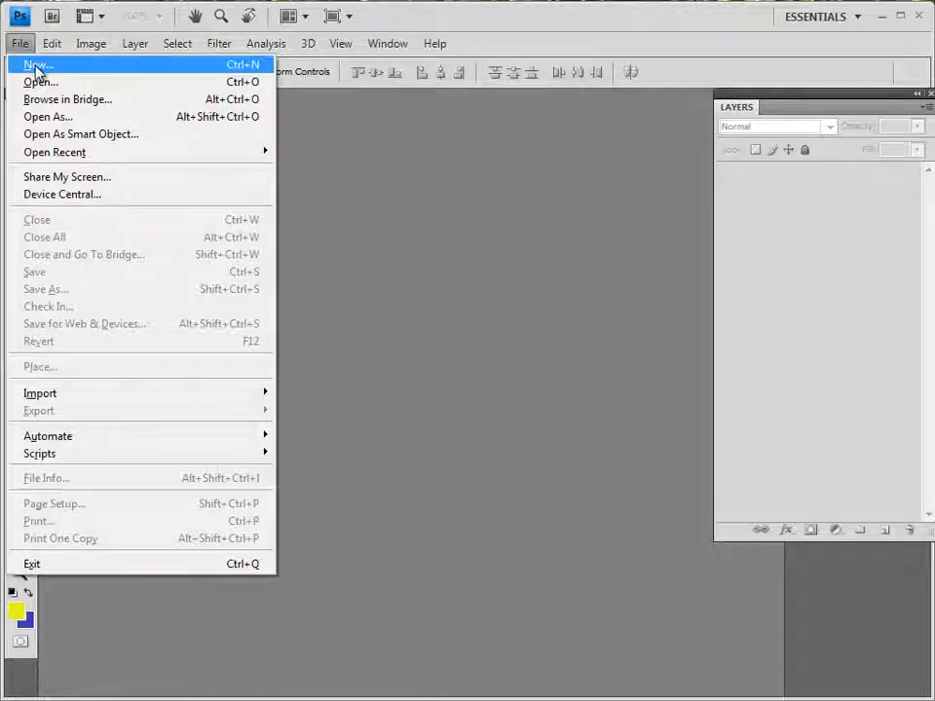
left_click(36, 68)
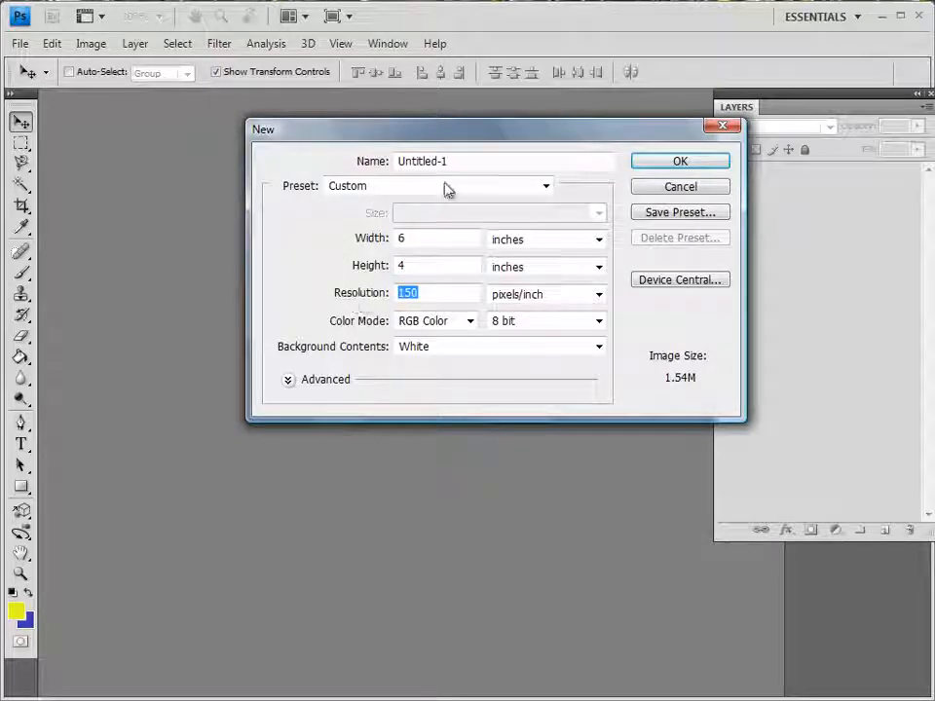
left_click_drag(448, 162, 432, 163)
type("favoriteThings")
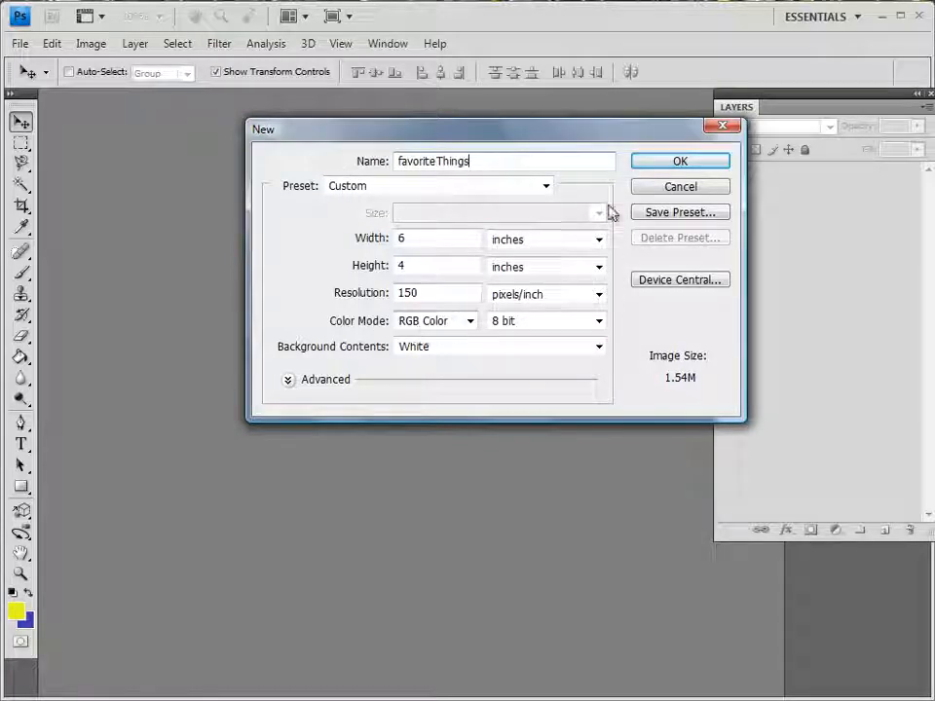
left_click(649, 164)
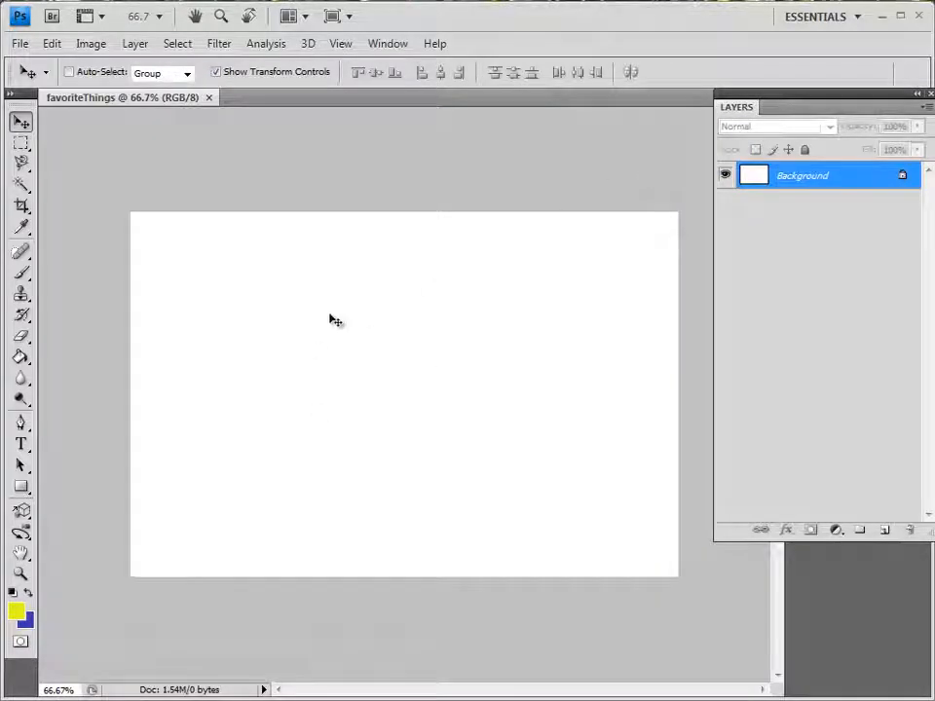
Open the chicken image from the 2012 folder
left_click(21, 43)
left_click(19, 84)
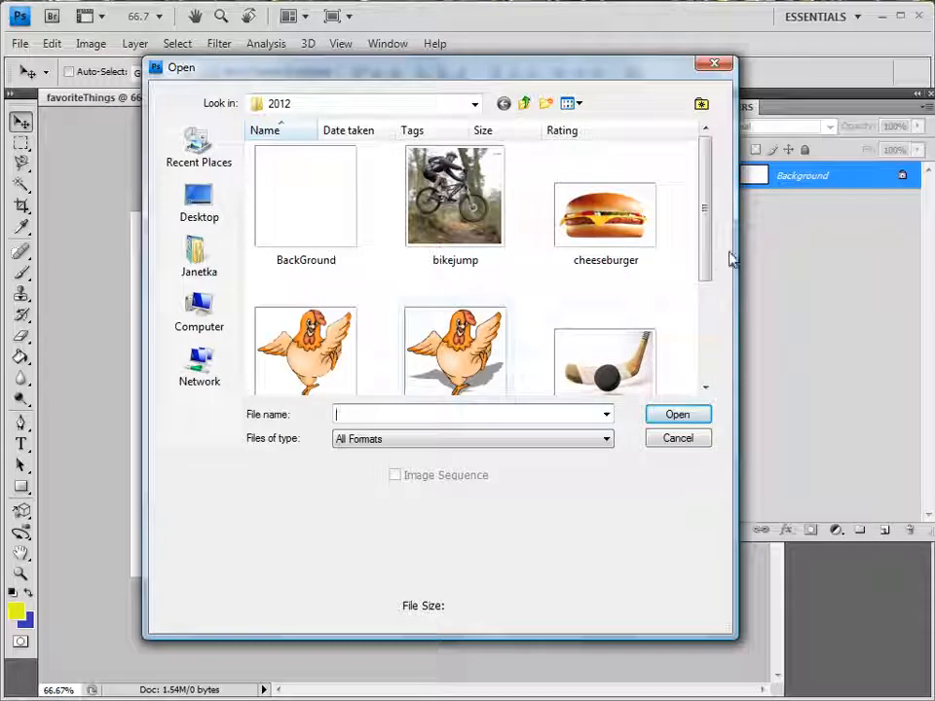
left_click_drag(709, 268, 707, 305)
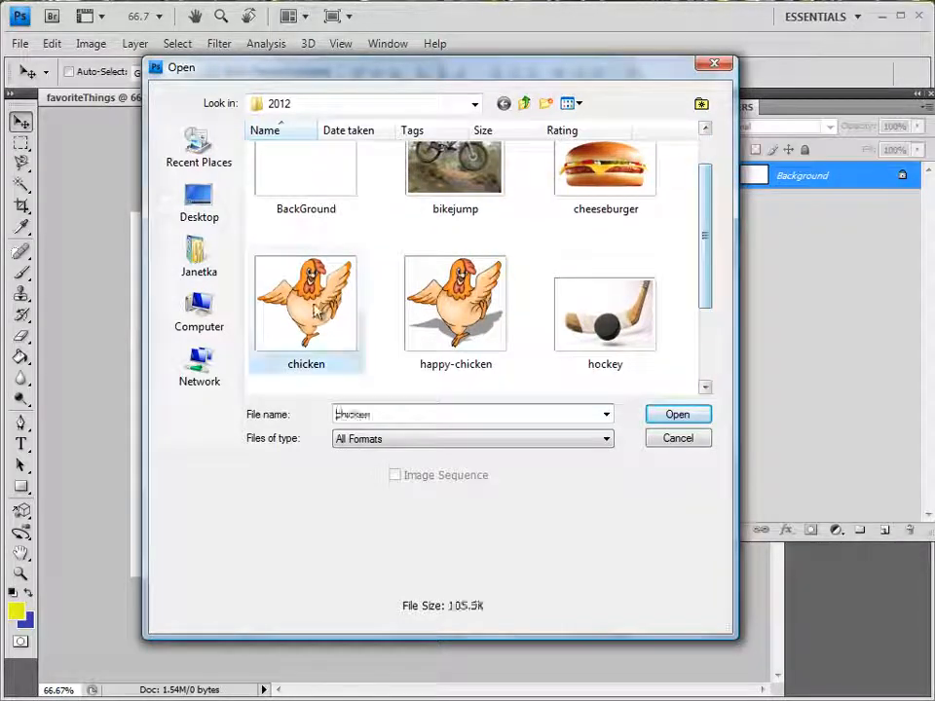
double_click(312, 303)
Open the bikejump and cheeseburger images from the 2012 folder
left_click(19, 44)
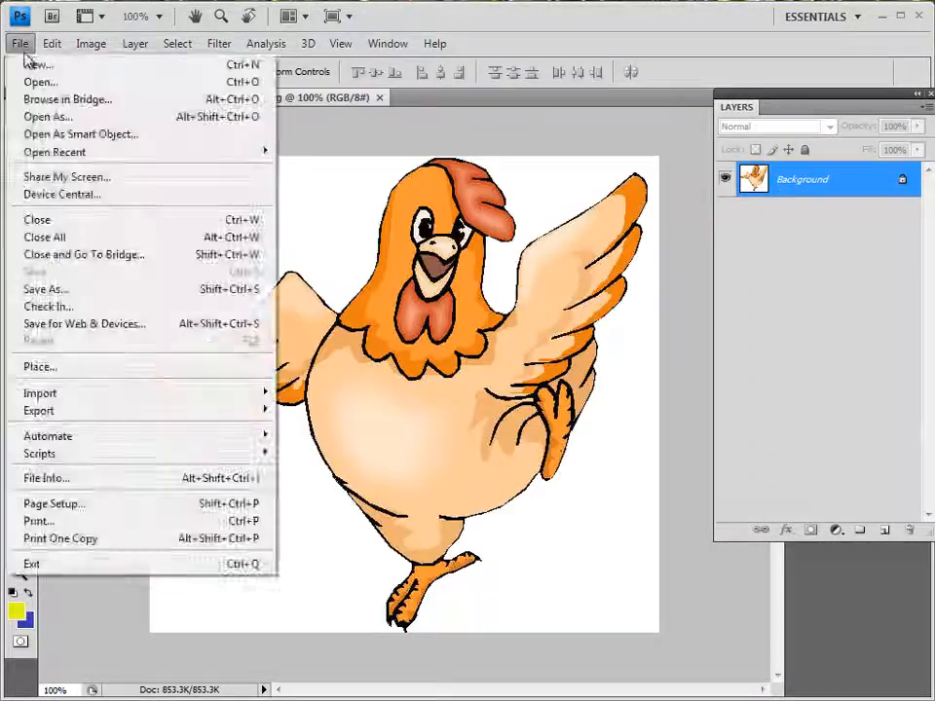
left_click(35, 82)
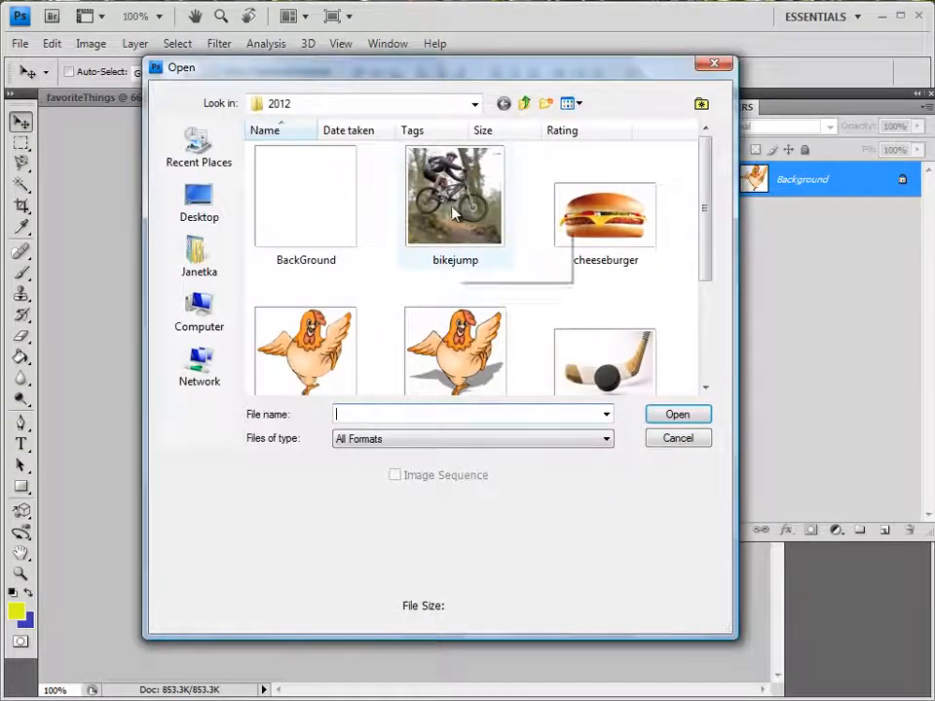
double_click(457, 214)
left_click(19, 45)
left_click(23, 82)
double_click(611, 245)
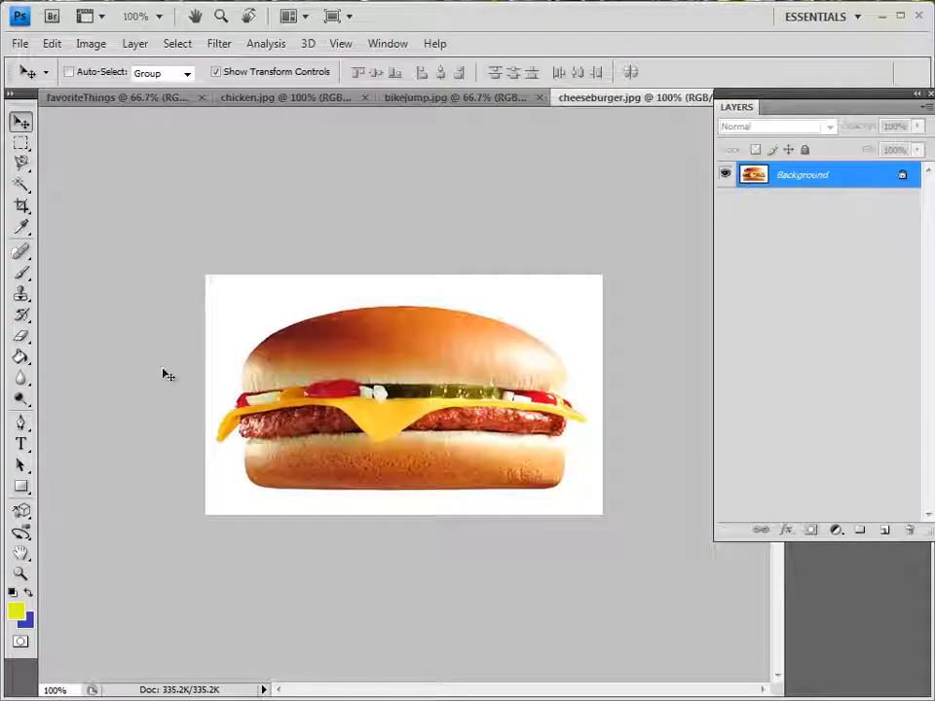
Close the chicken image and open the hockey image from the 2012 folder
left_click(280, 105)
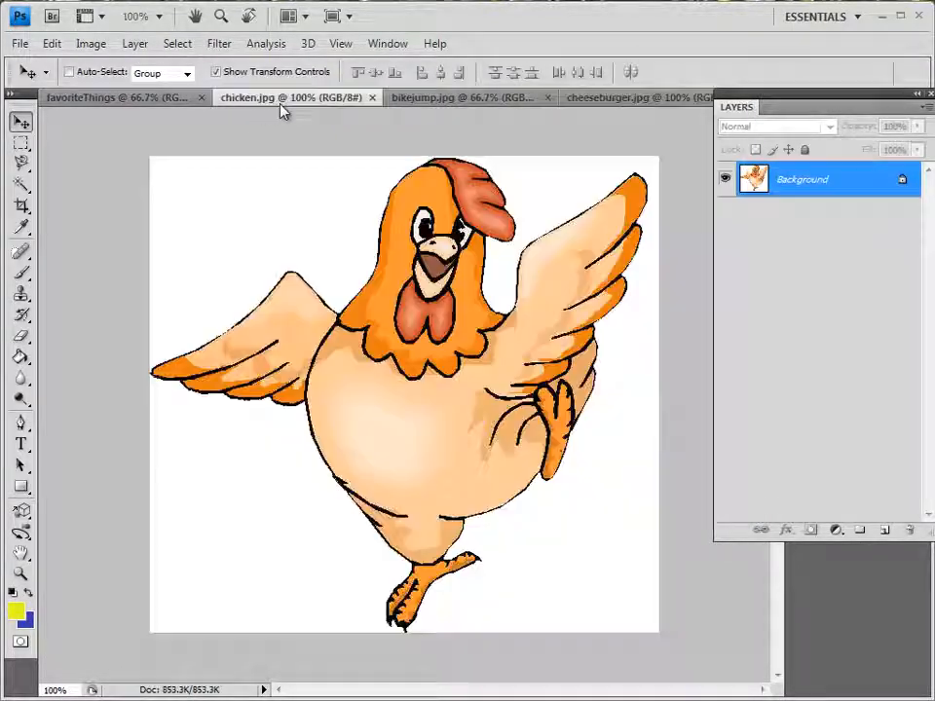
left_click(372, 97)
left_click(20, 43)
left_click(40, 81)
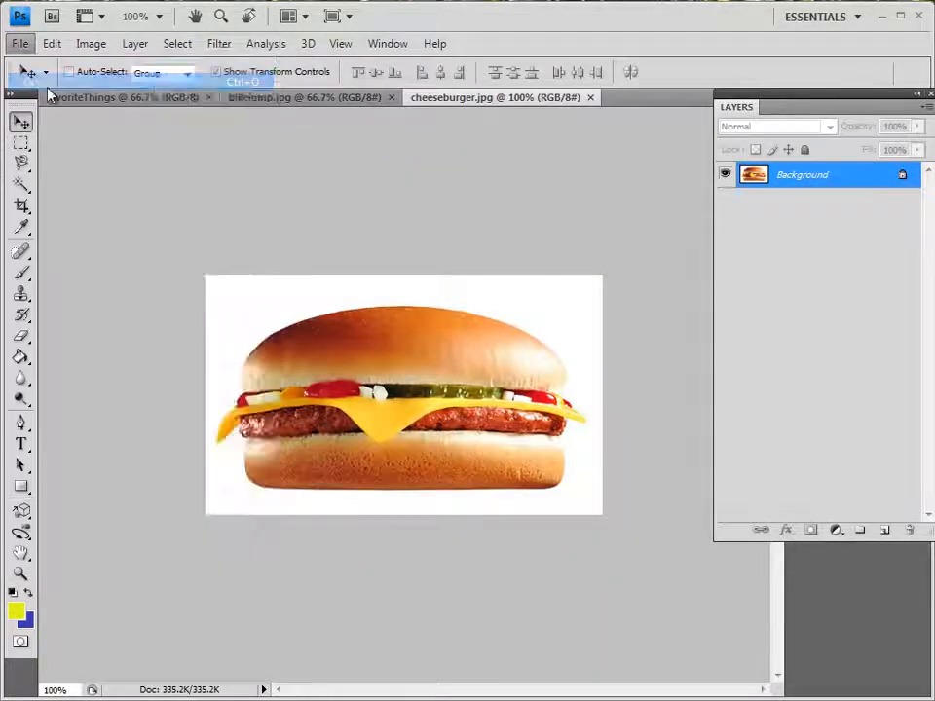
double_click(597, 383)
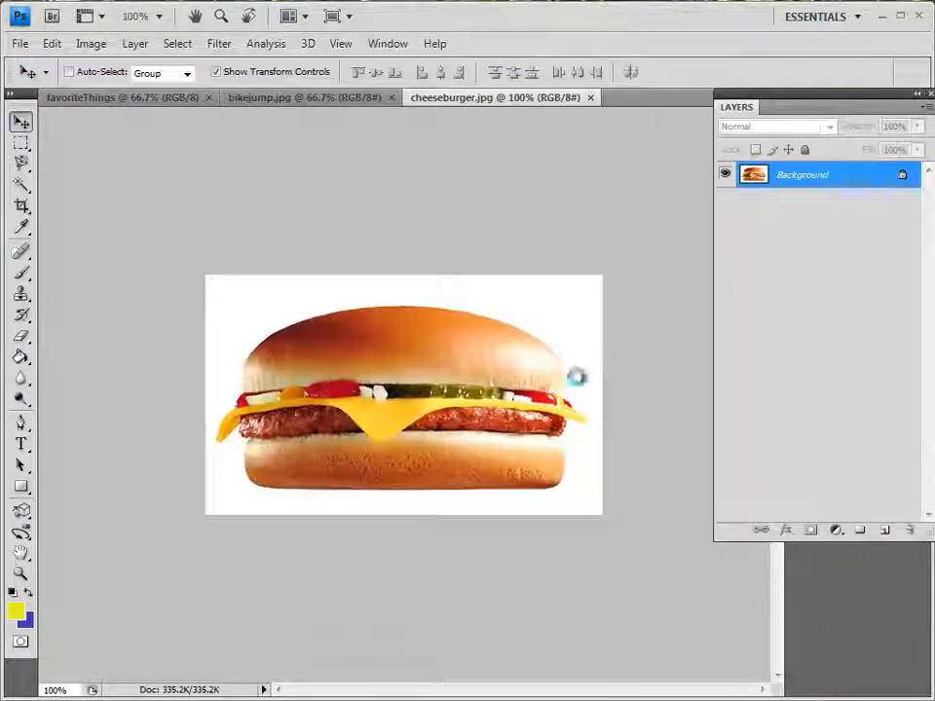
In bikejump.jpg, select a rectangular area around the whole cyclist and bike, and copy it
left_click(103, 99)
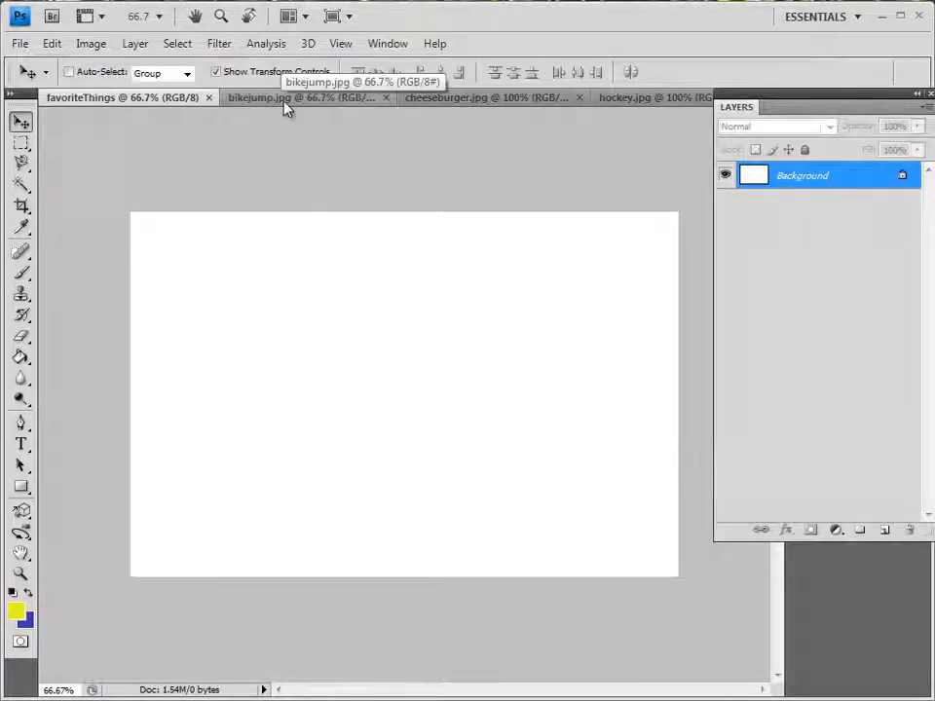
left_click(391, 46)
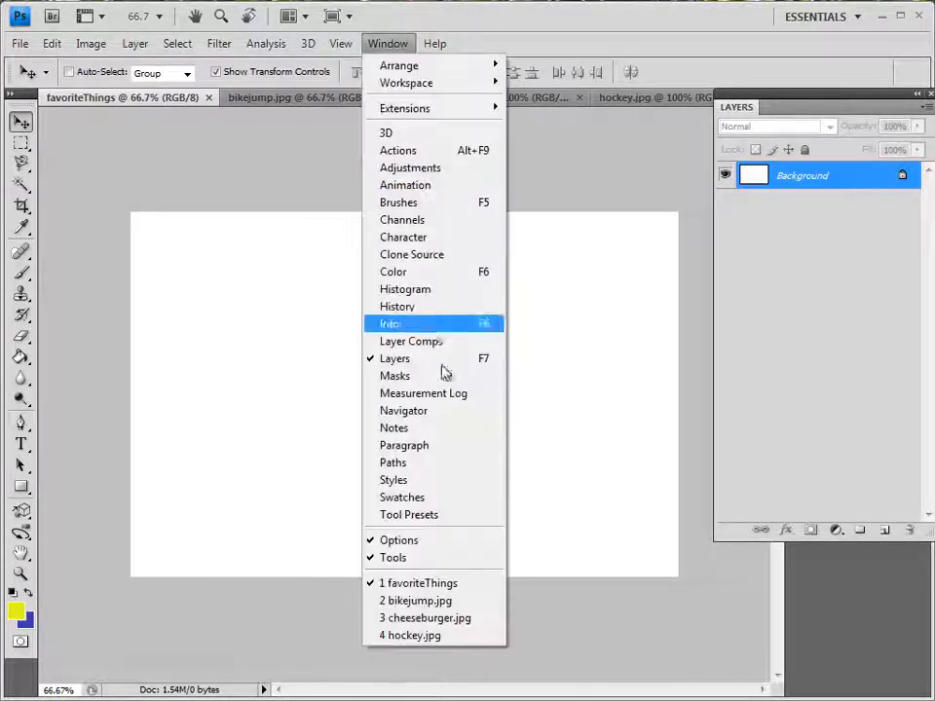
left_click(409, 602)
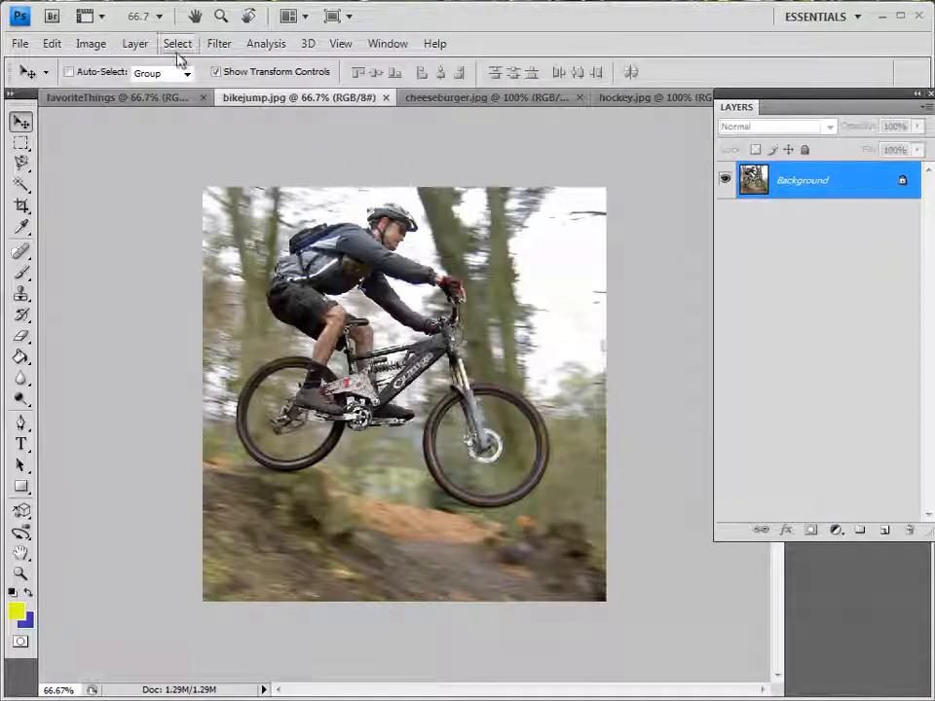
left_click(22, 145)
left_click_drag(203, 189, 214, 201)
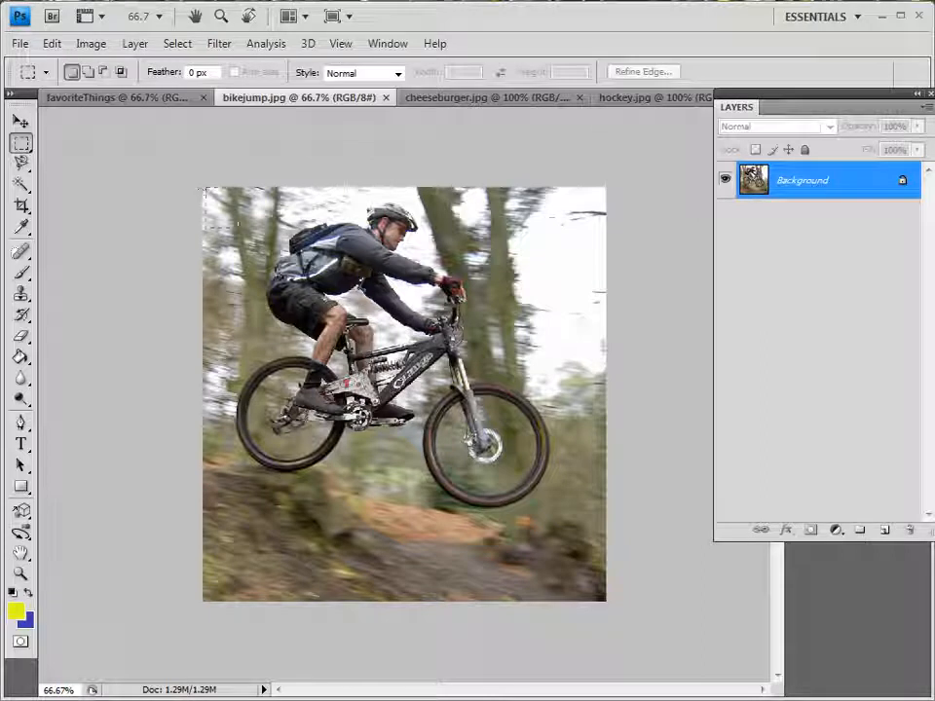
left_click_drag(601, 506, 584, 531)
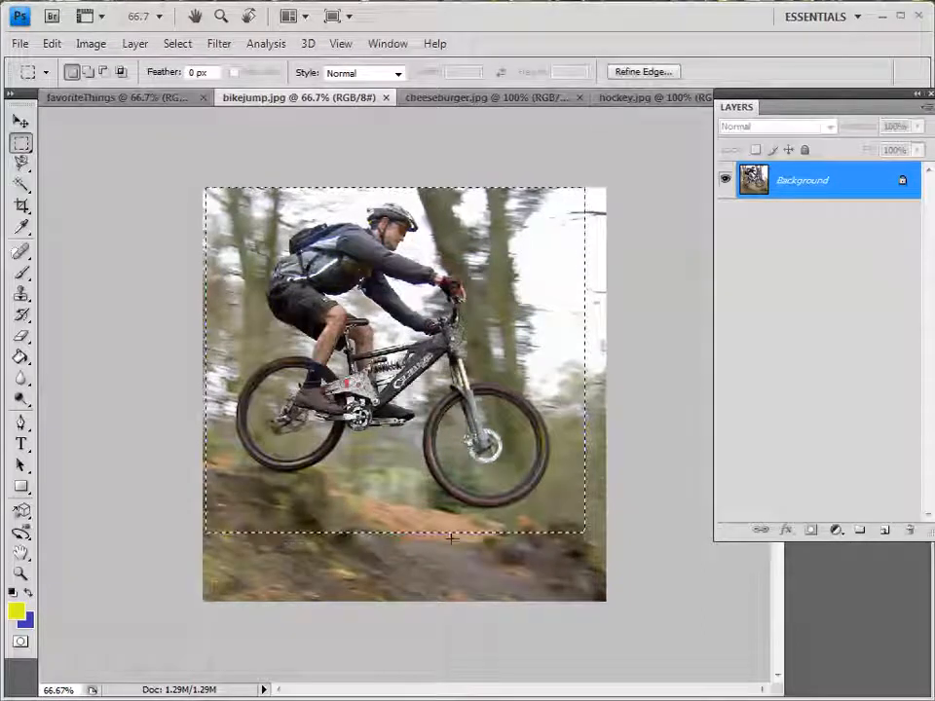
left_click(53, 44)
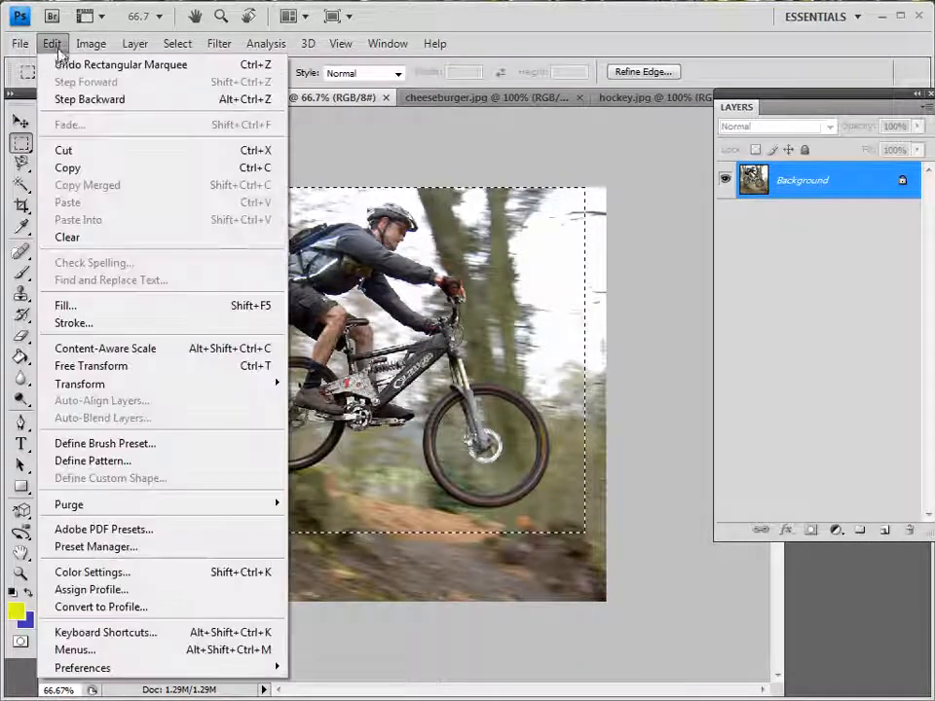
left_click(66, 168)
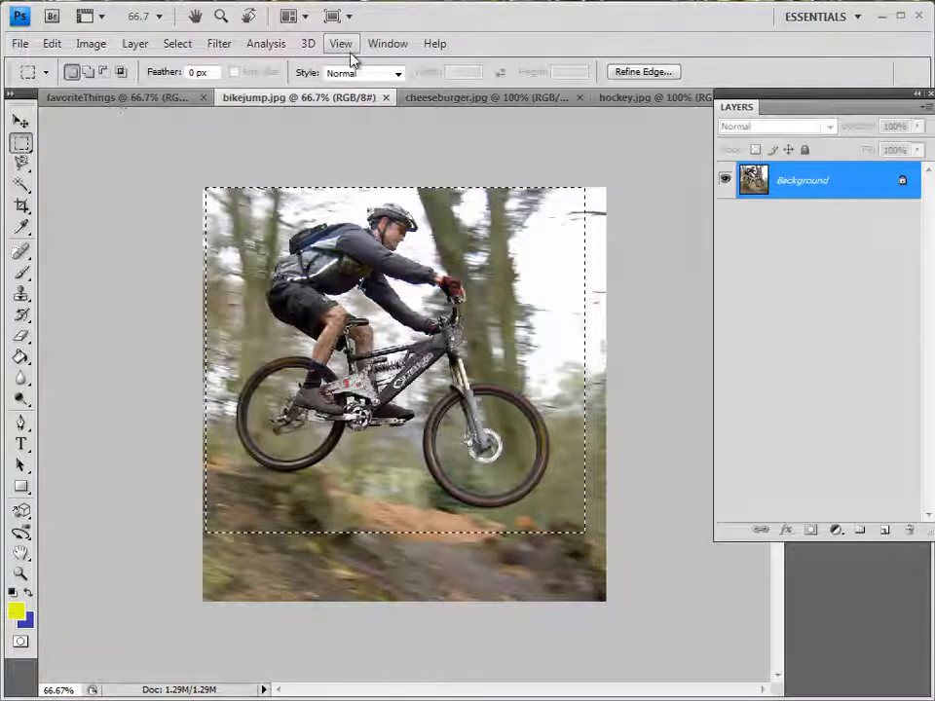
Paste the copied cyclist picture into the favoriteThings document
left_click(386, 44)
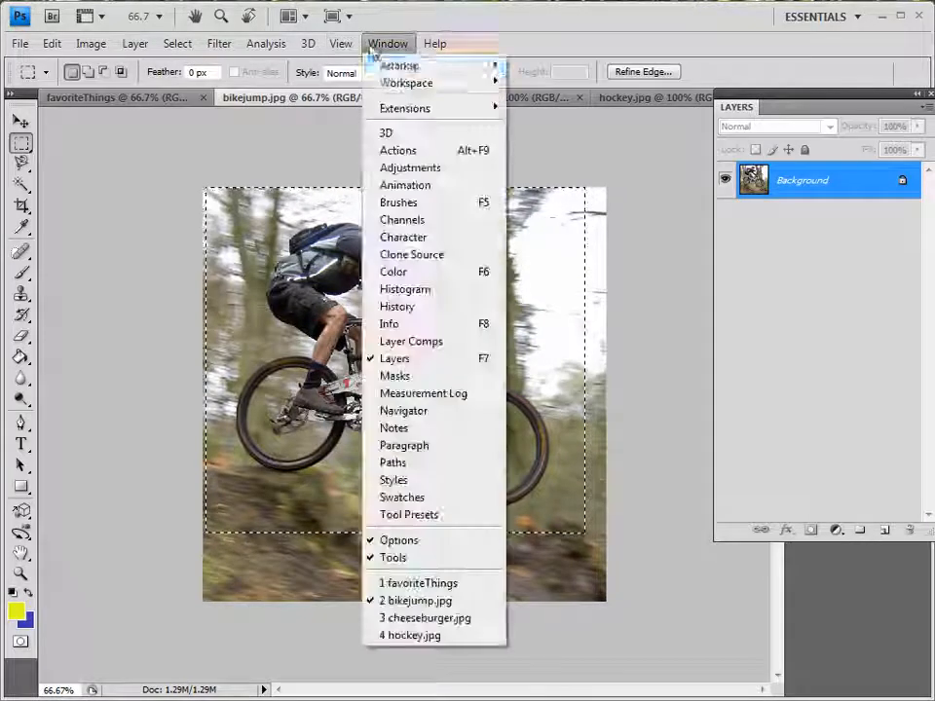
left_click(436, 583)
left_click(51, 44)
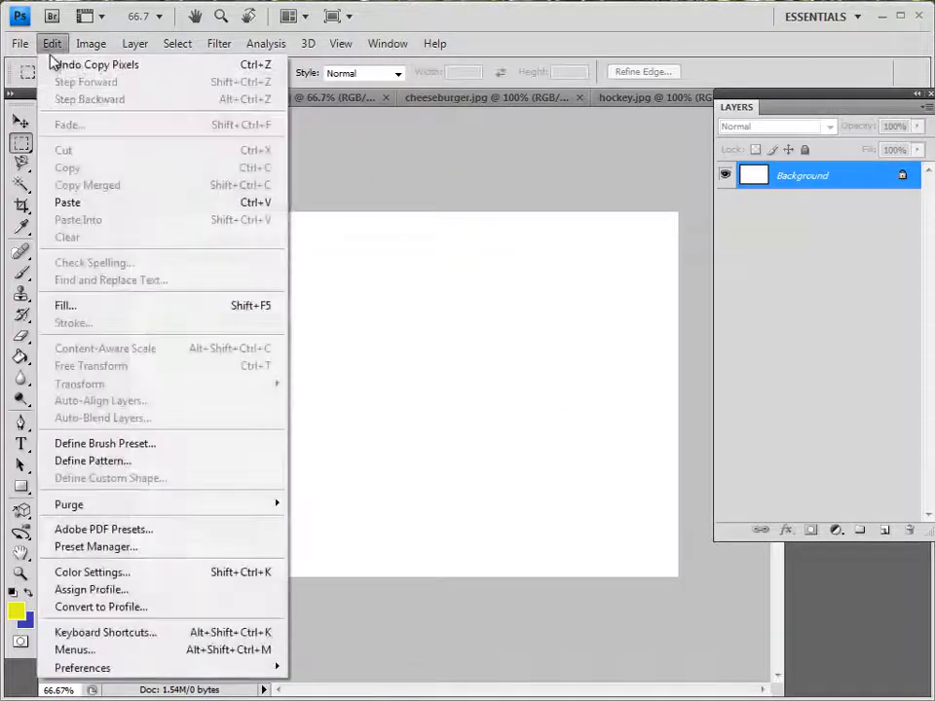
left_click(68, 201)
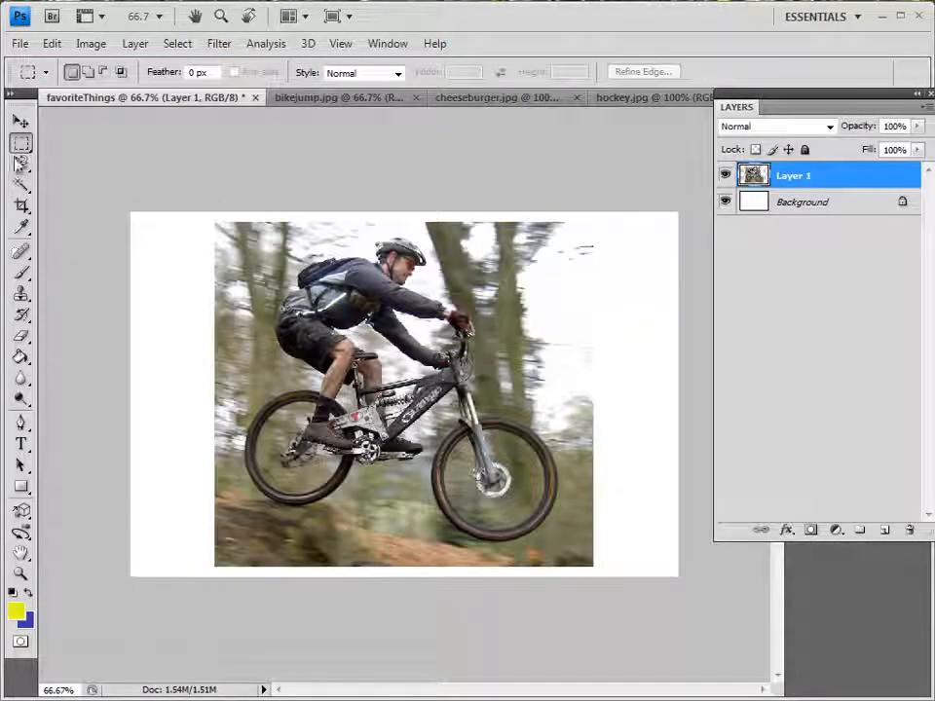
Scale the cyclist layer proportionally to about 47.7%, place it in the canvas's left half and rotate it about -6.1°
left_click(21, 123)
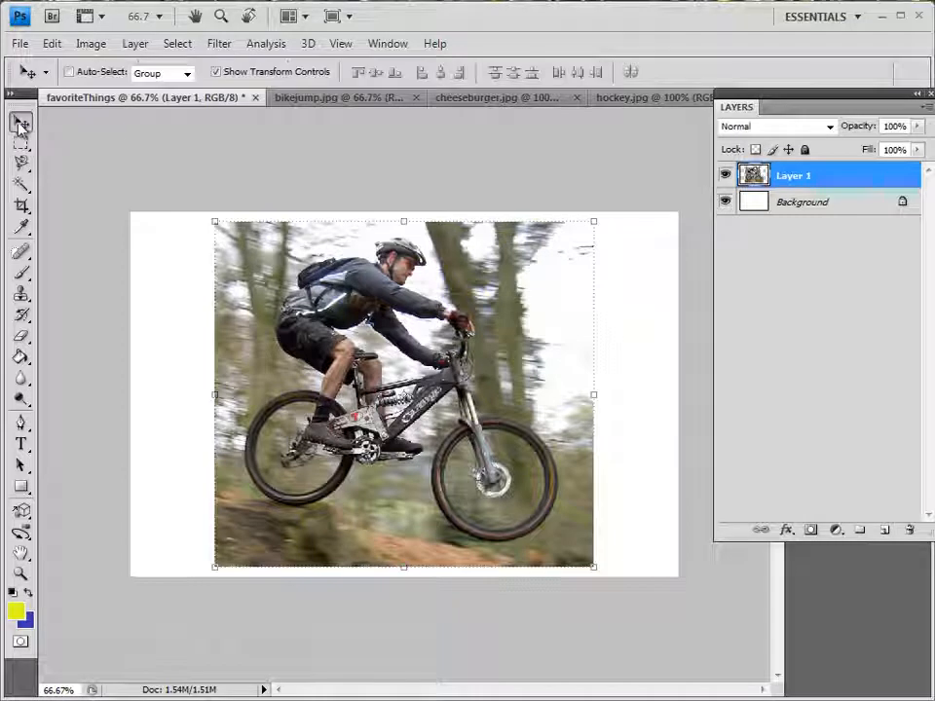
left_click(217, 73)
left_click(216, 73)
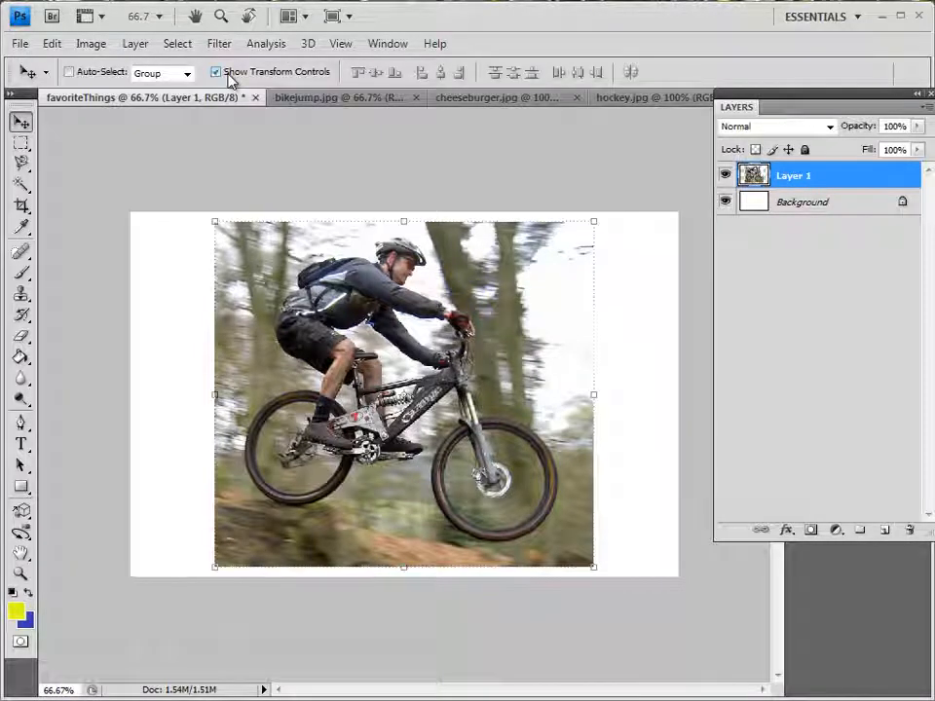
left_click_drag(212, 217, 191, 349)
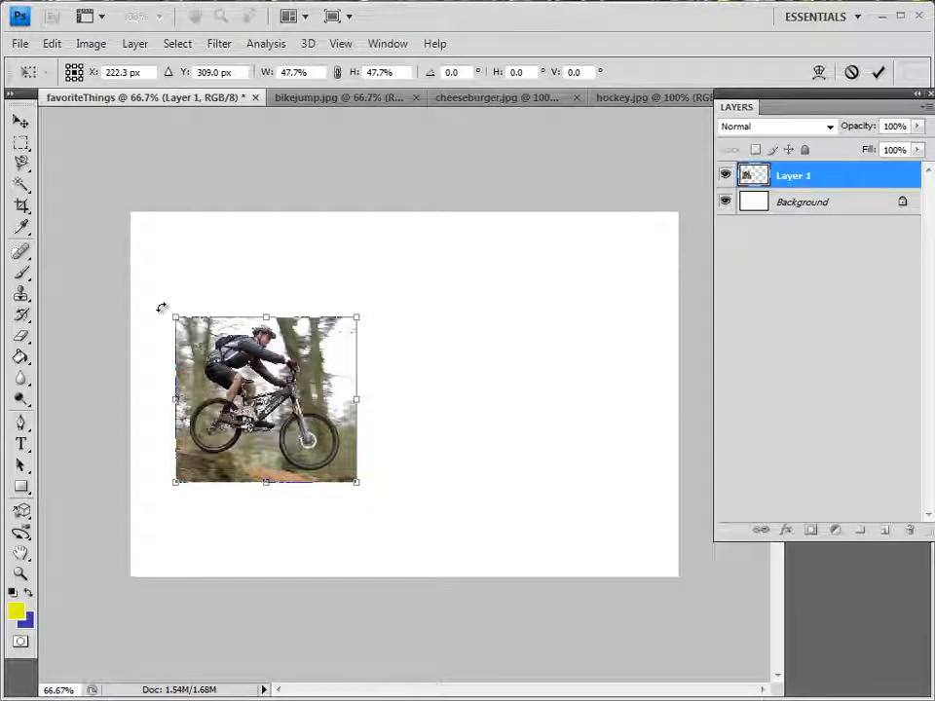
left_click_drag(162, 305, 155, 322)
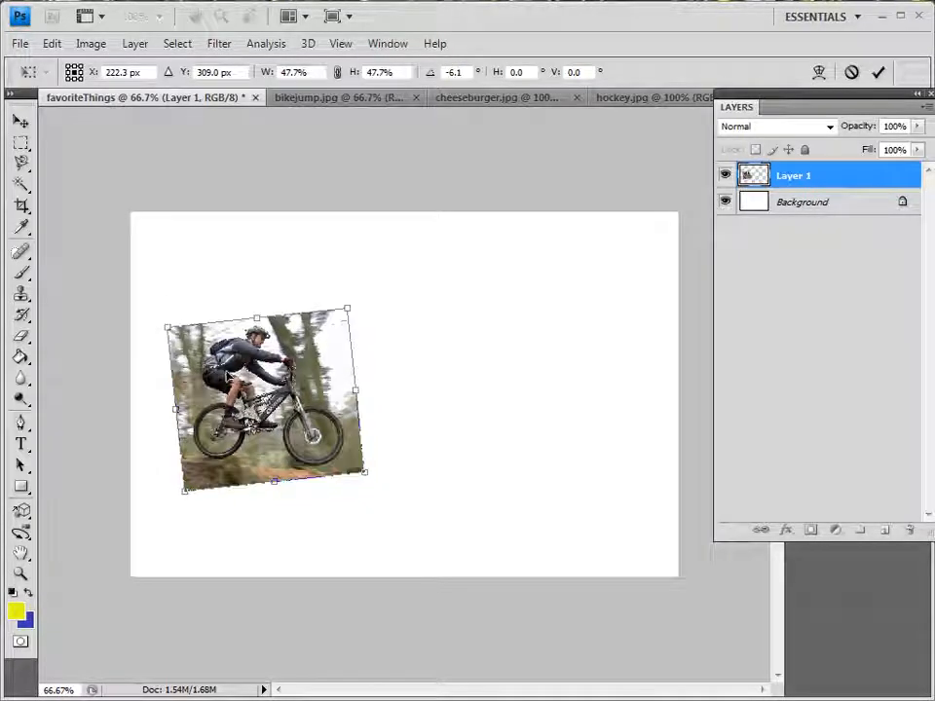
key("Return")
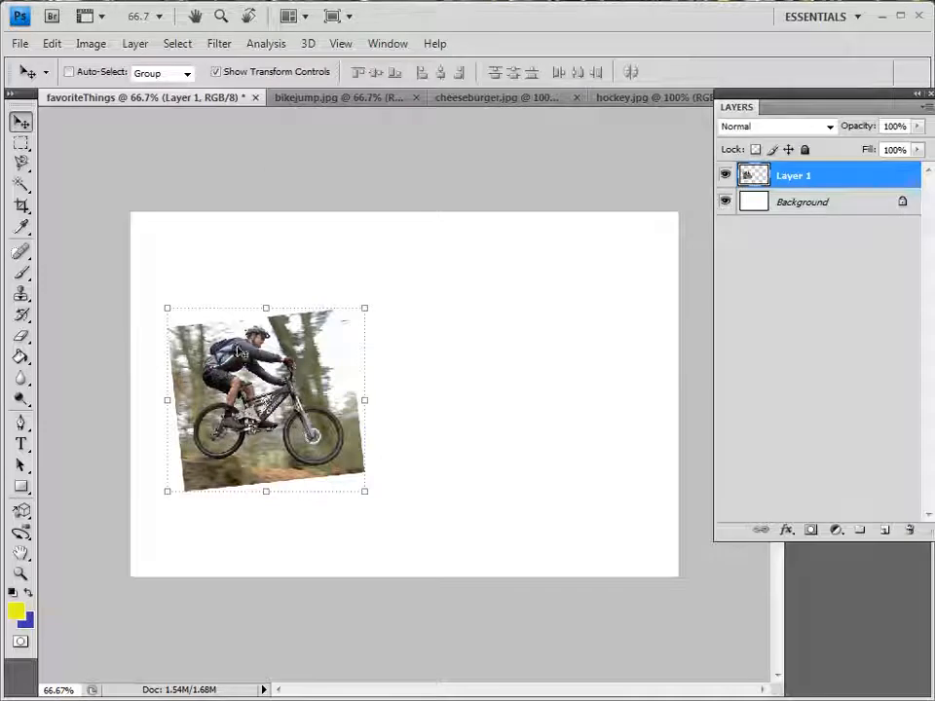
Select the entire canvas of cheeseburger.jpg and copy it
left_click(388, 43)
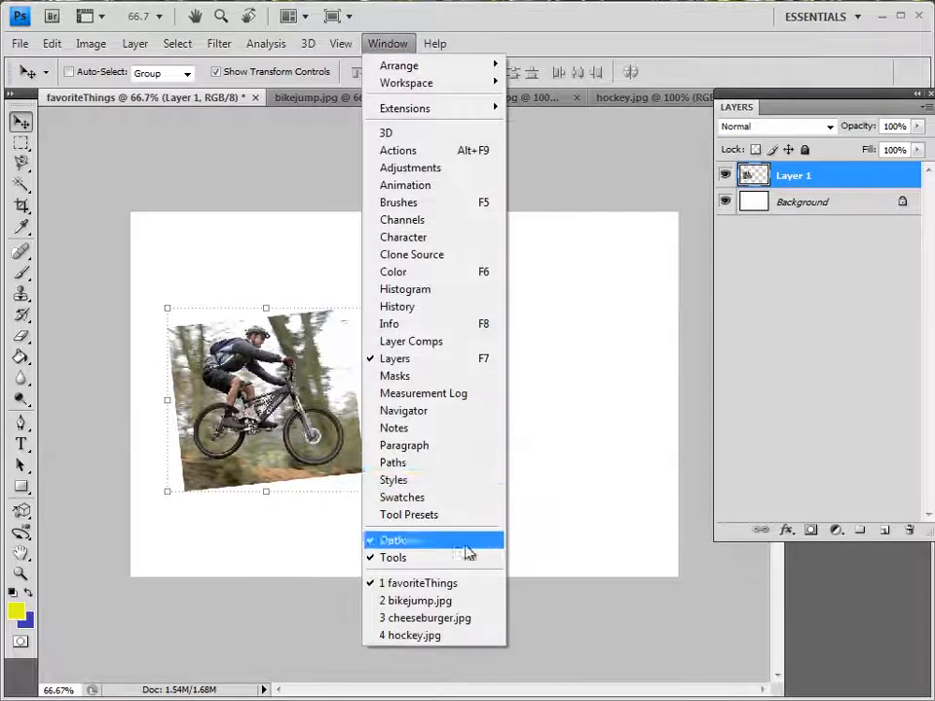
left_click(428, 617)
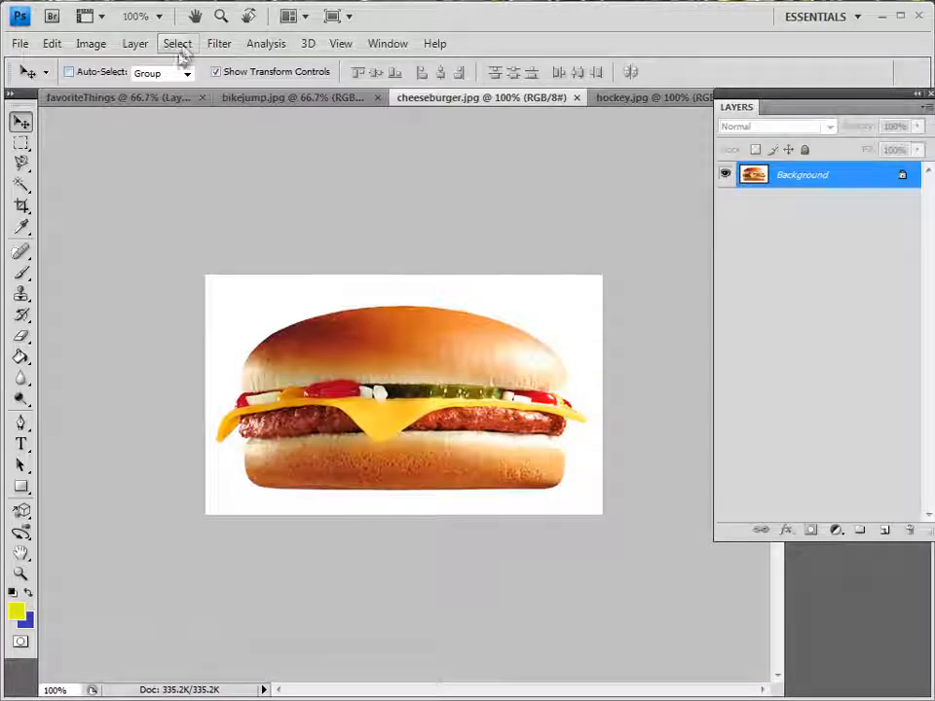
left_click(178, 43)
left_click(195, 64)
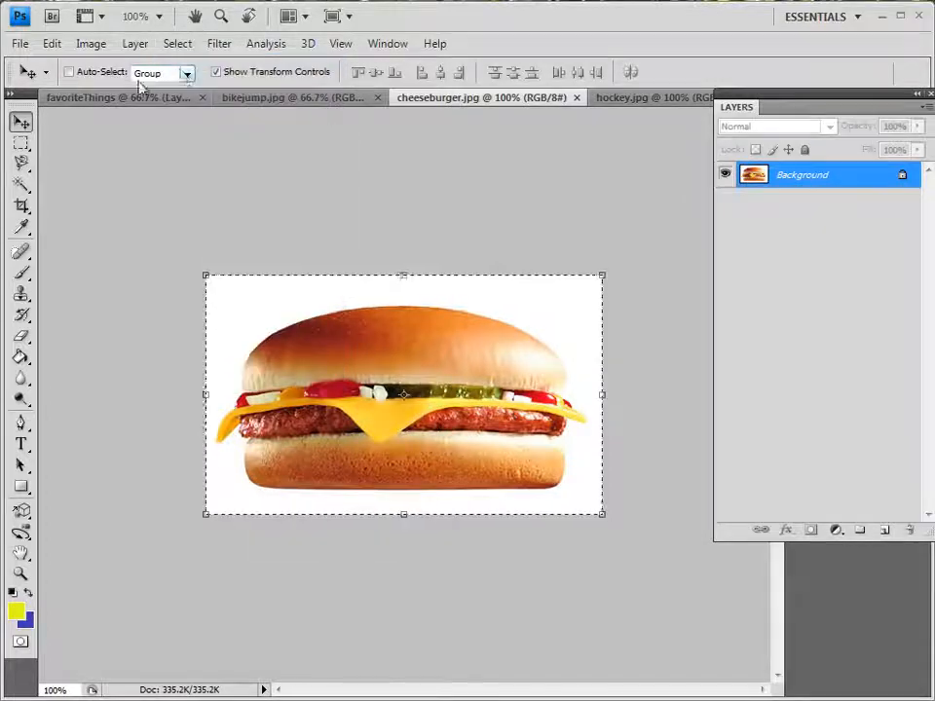
left_click(51, 43)
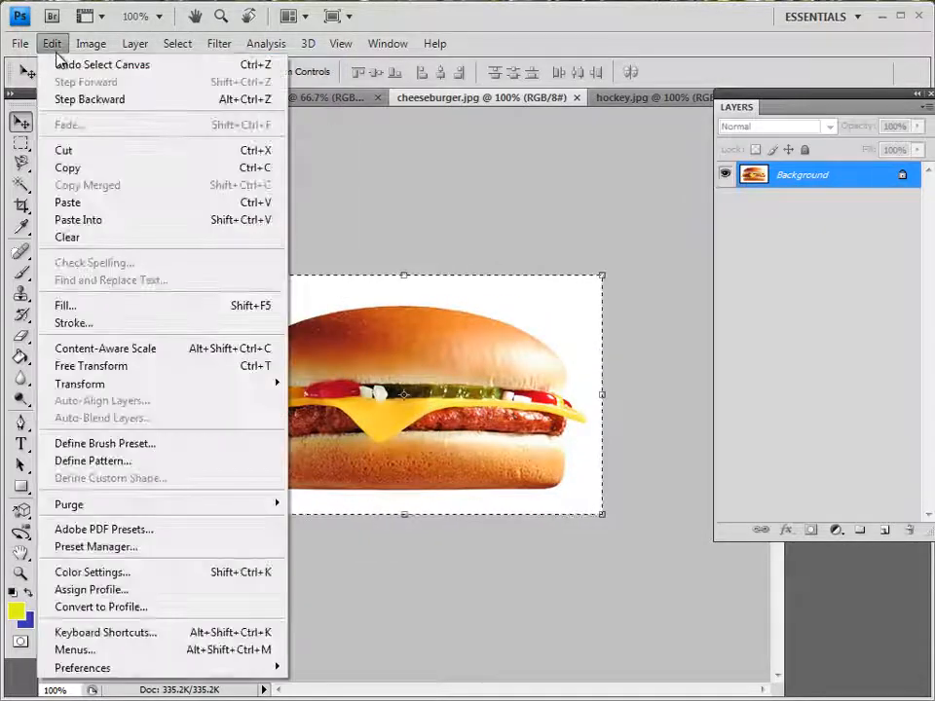
left_click(75, 170)
Paste the copied cheeseburger into the favoriteThings document
left_click(387, 44)
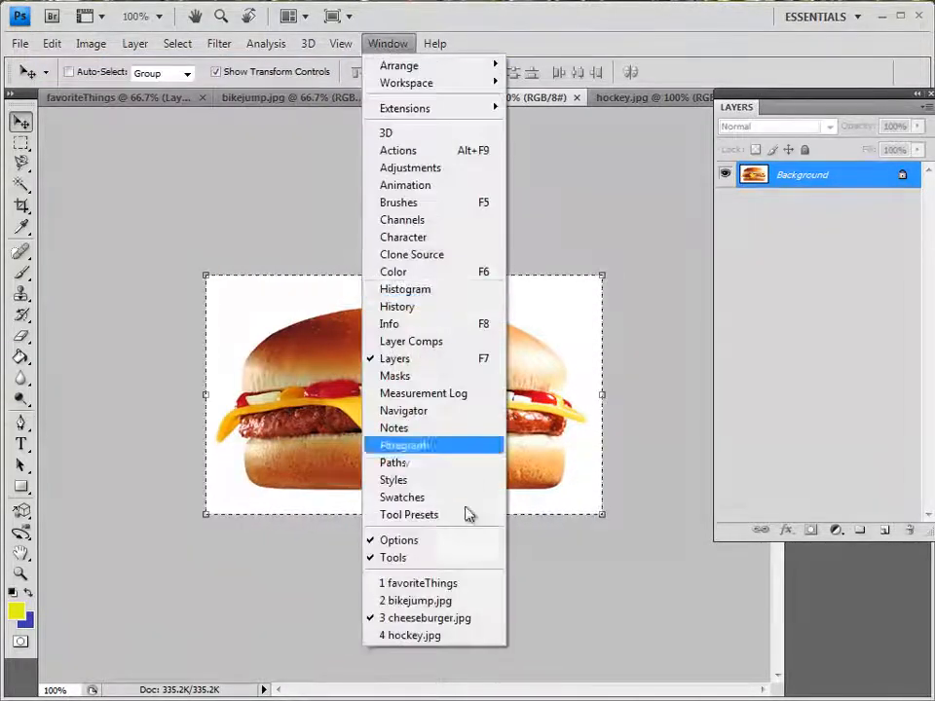
left_click(449, 587)
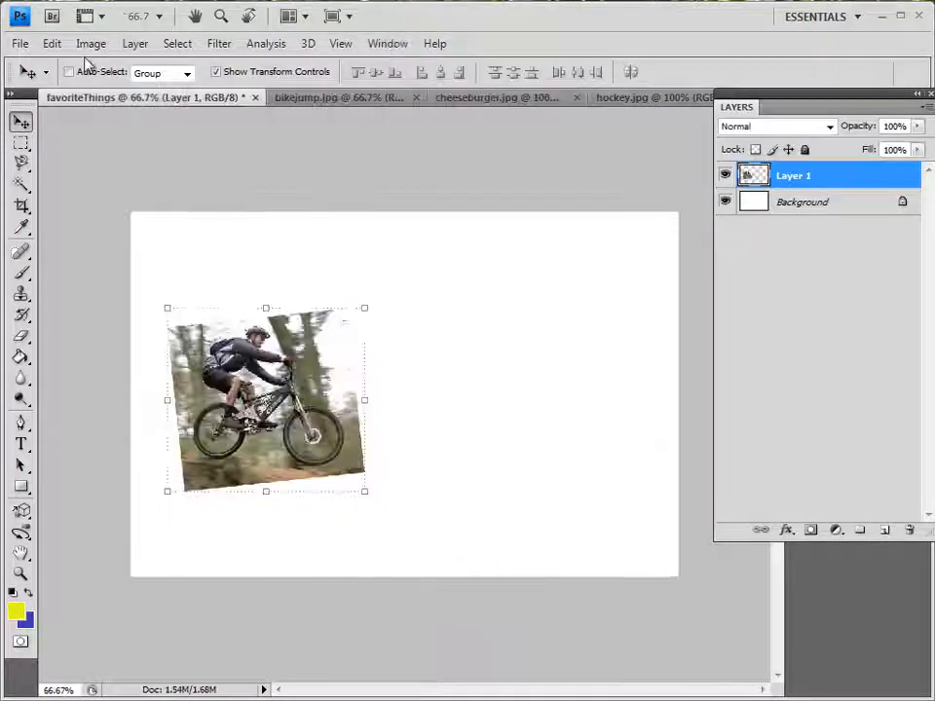
left_click(52, 42)
left_click(97, 203)
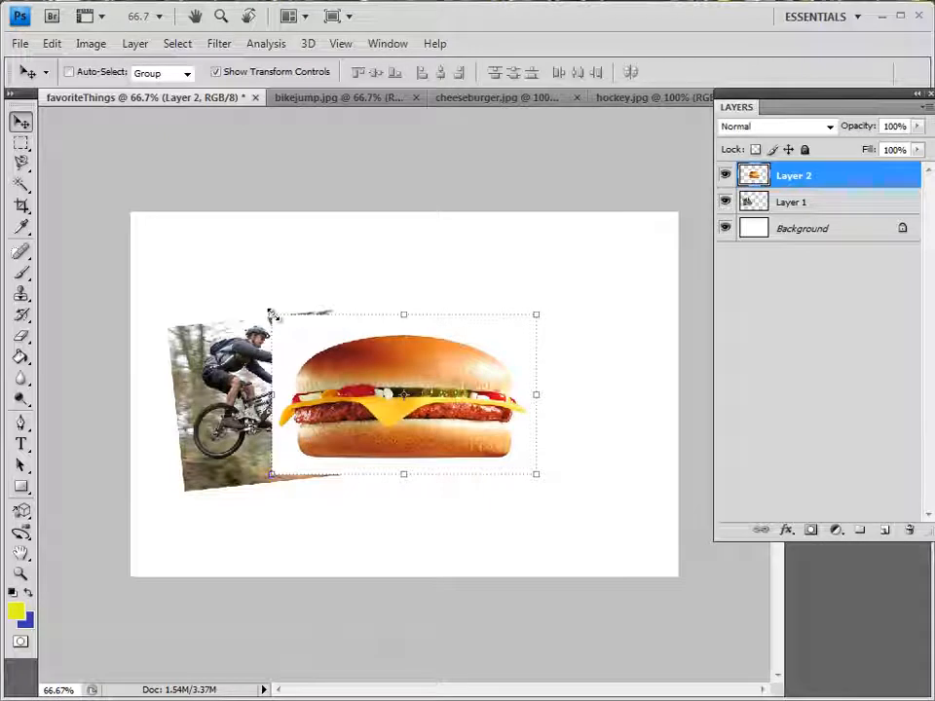
Scale the cheeseburger layer proportionally to about 76.8%, rotate it slightly clockwise and place it in the canvas's right half
left_click_drag(271, 315, 446, 278)
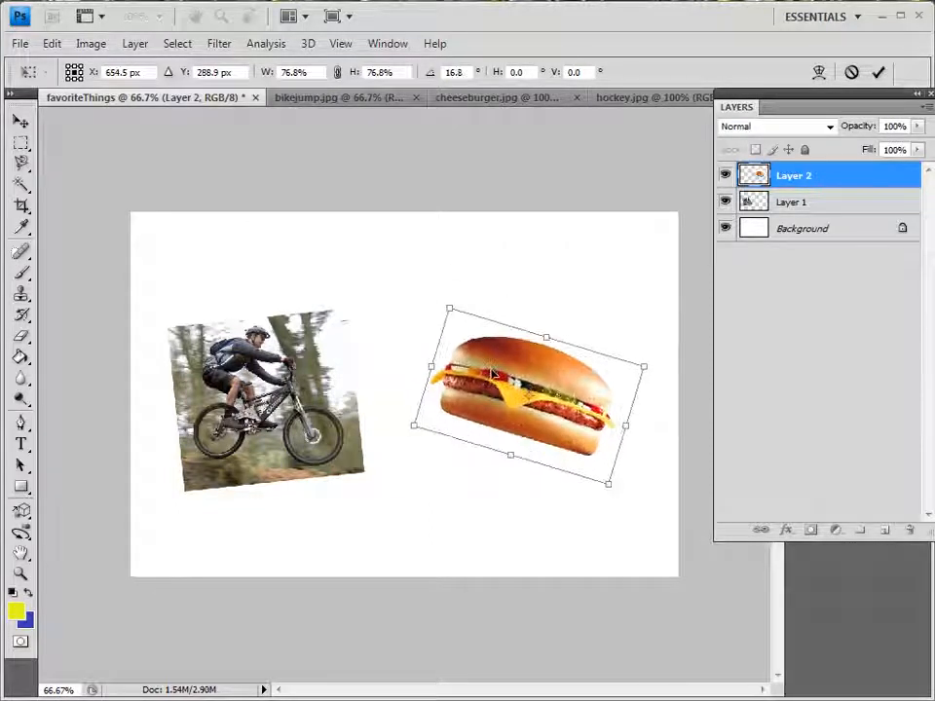
left_click_drag(493, 363, 469, 336)
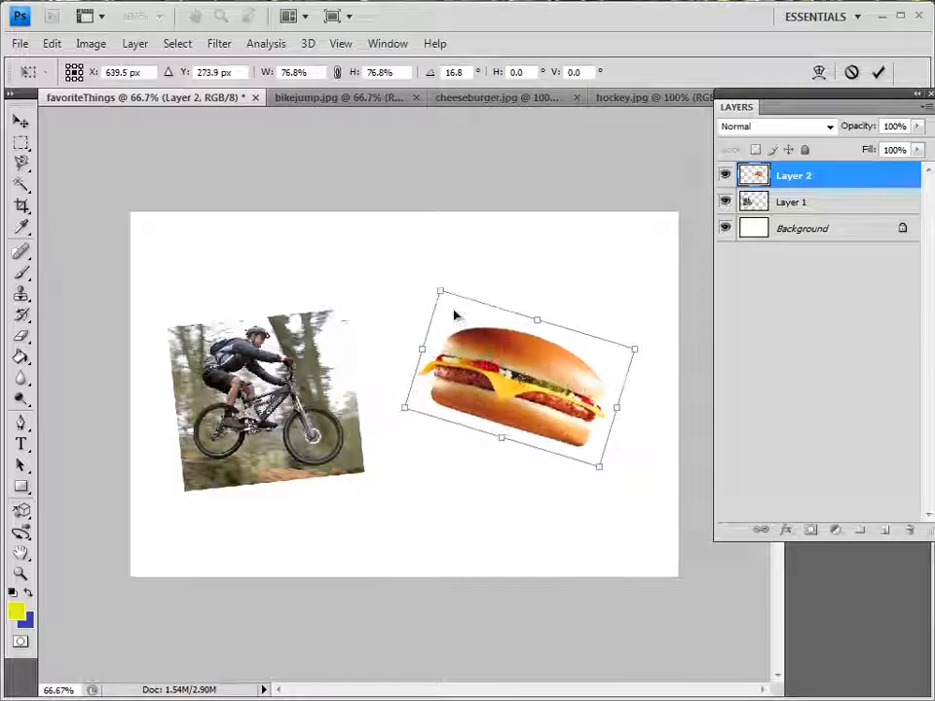
left_click_drag(436, 277, 423, 291)
left_click_drag(491, 348, 479, 353)
key("Return")
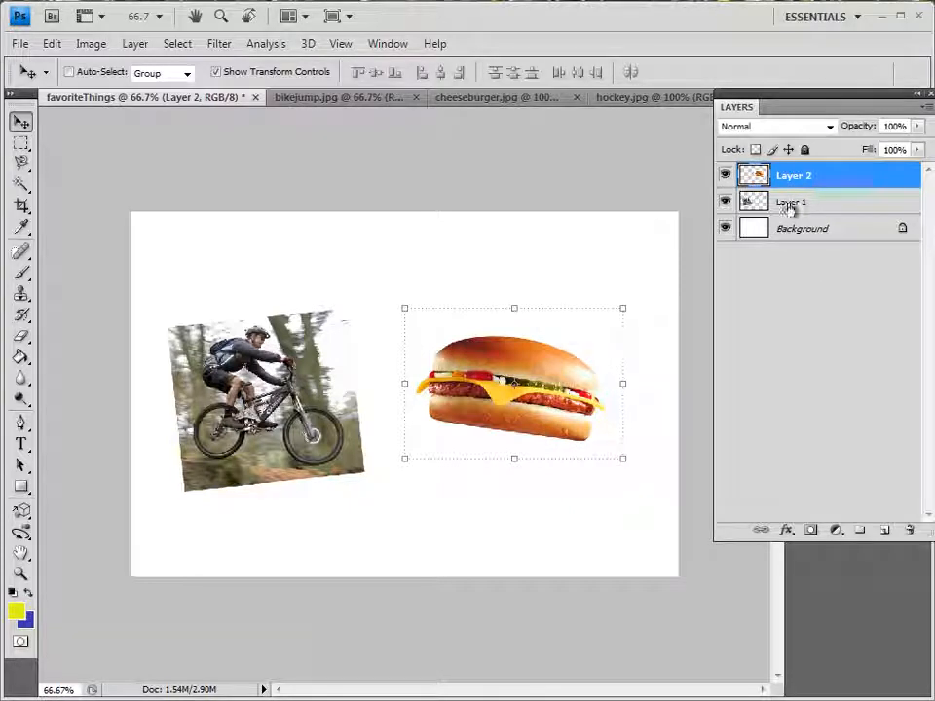
Select the entire canvas of hockey.jpg and copy it
left_click(388, 42)
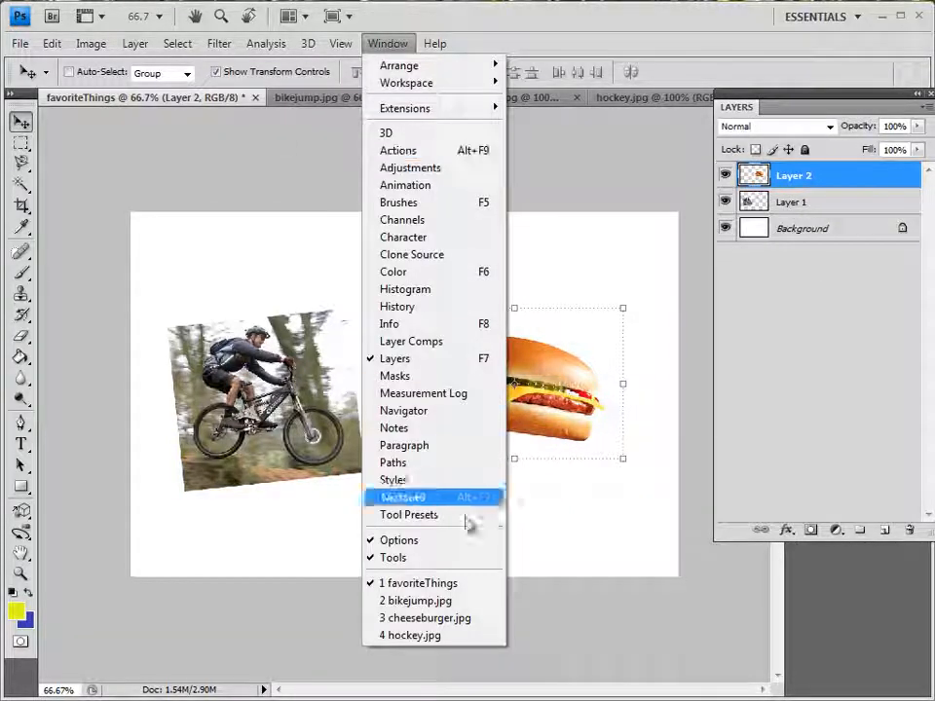
left_click(404, 634)
left_click(179, 44)
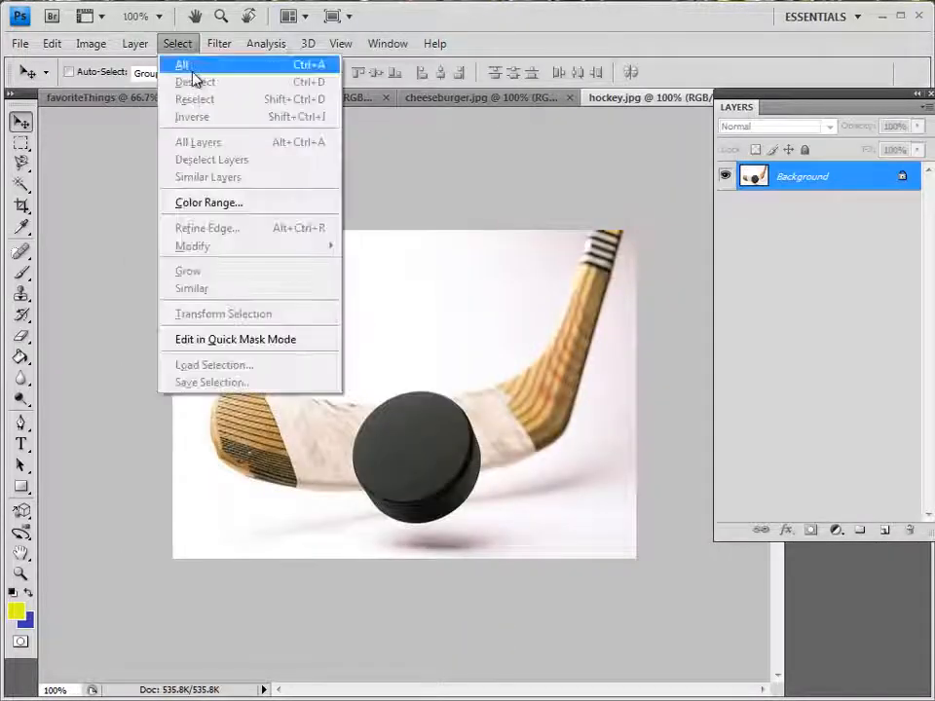
left_click(192, 75)
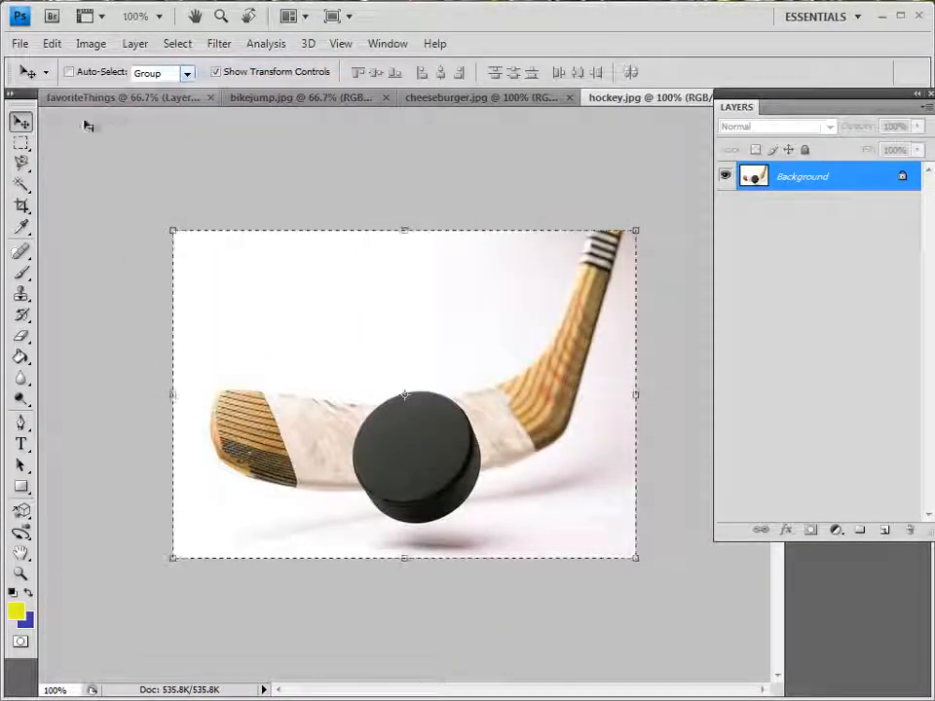
left_click(52, 44)
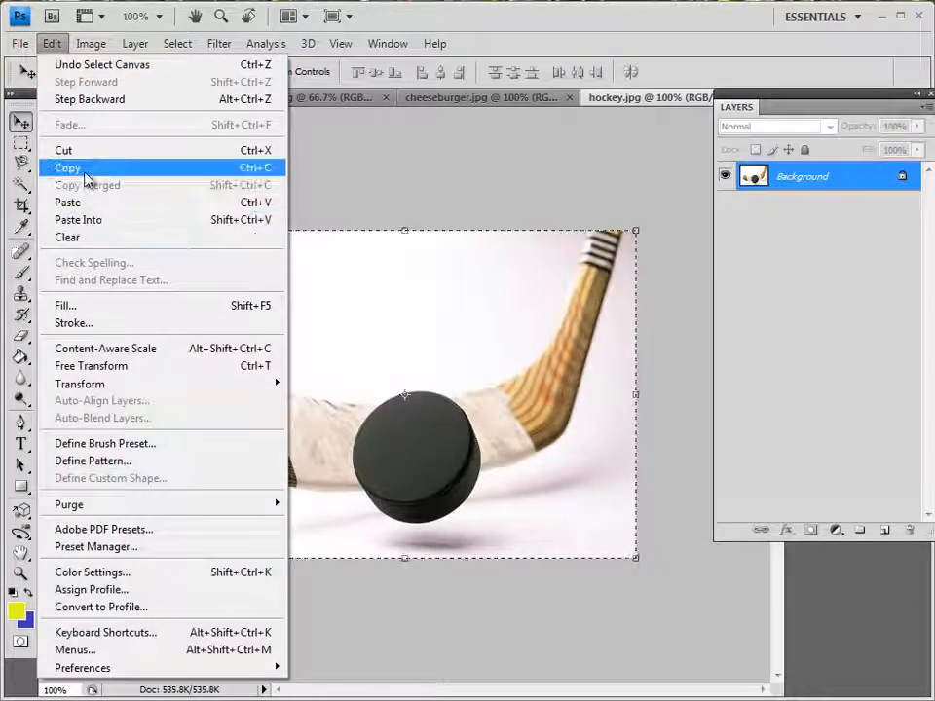
left_click(86, 171)
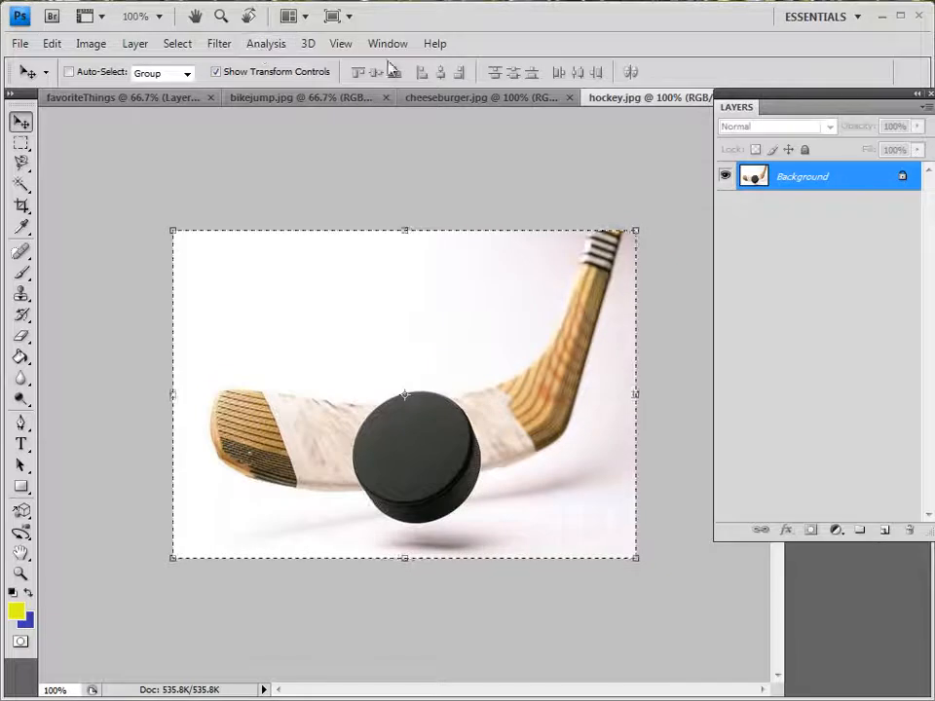
Paste the copied hockey picture into the favoriteThings document
left_click(387, 44)
left_click(419, 583)
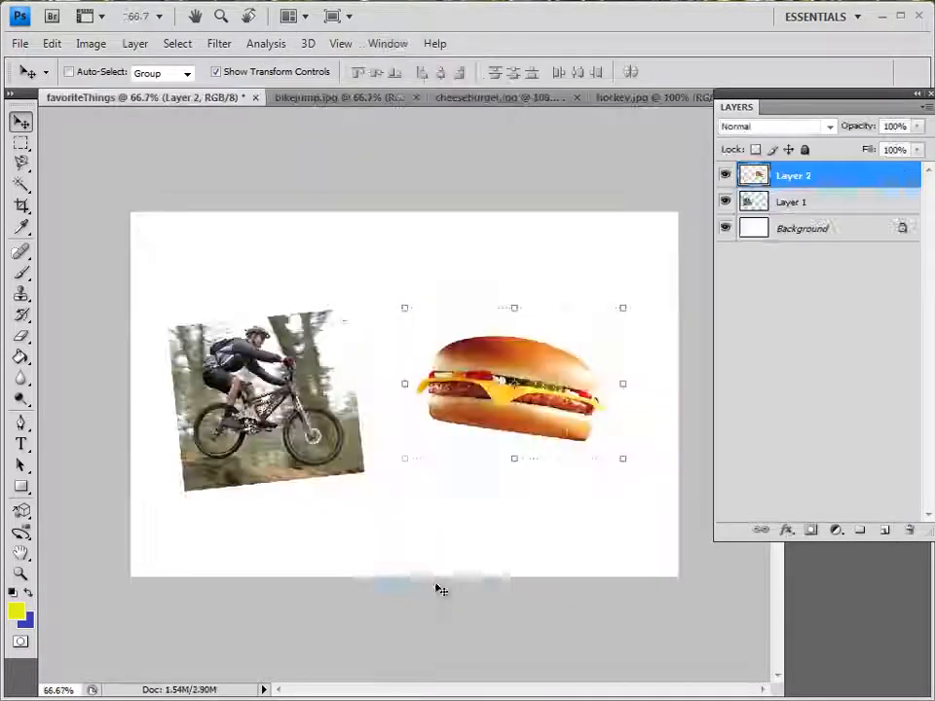
left_click(51, 43)
left_click(84, 202)
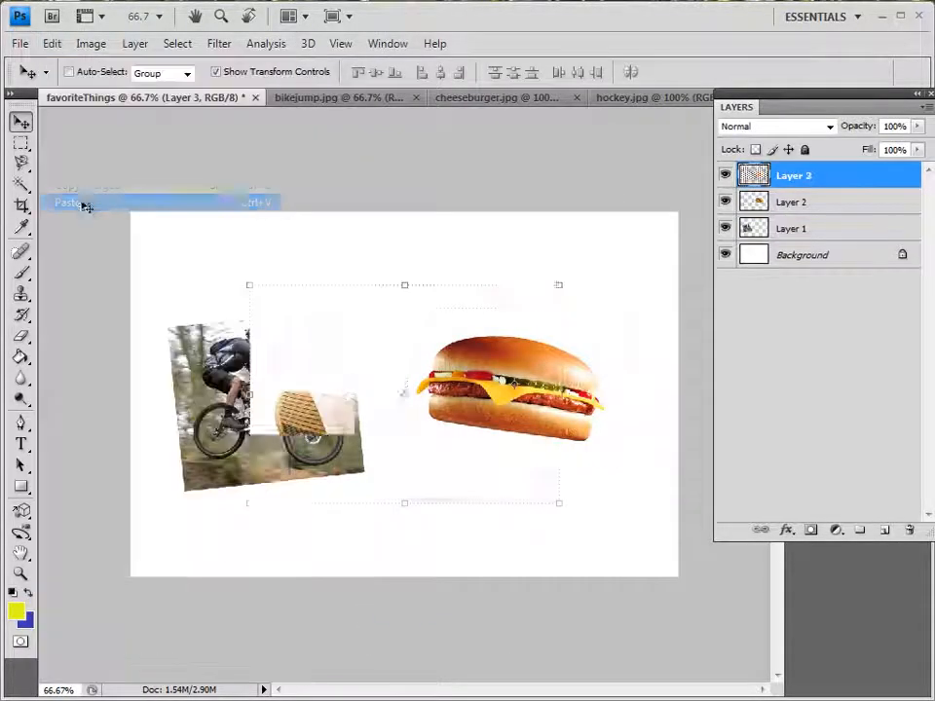
Scale the hockey layer proportionally to roughly half its size and place it just below the cheeseburger
left_click_drag(246, 286, 328, 341)
left_click_drag(429, 402, 414, 422)
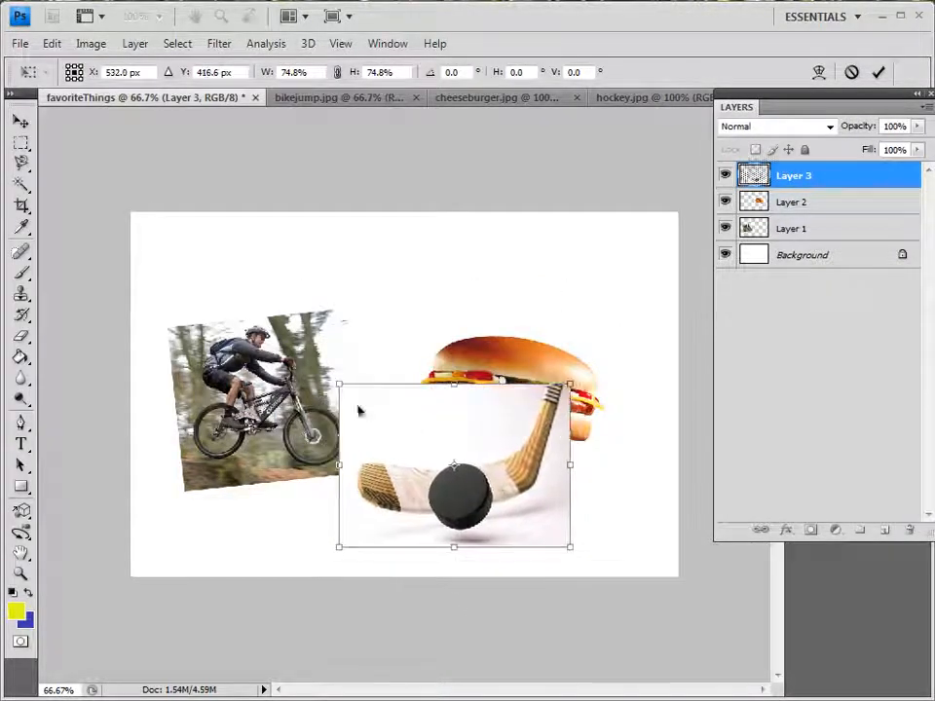
left_click_drag(342, 383, 417, 448)
key("Return")
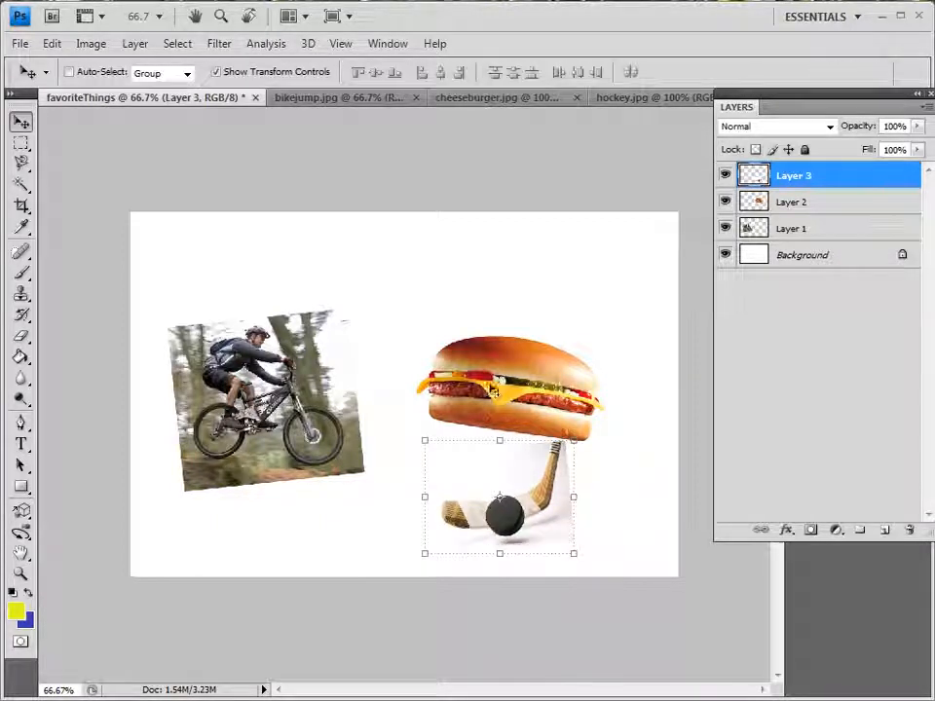
Scale the cheeseburger on Layer 2 proportionally to about 74.5% and position it directly above the hockey picture
left_click(802, 206)
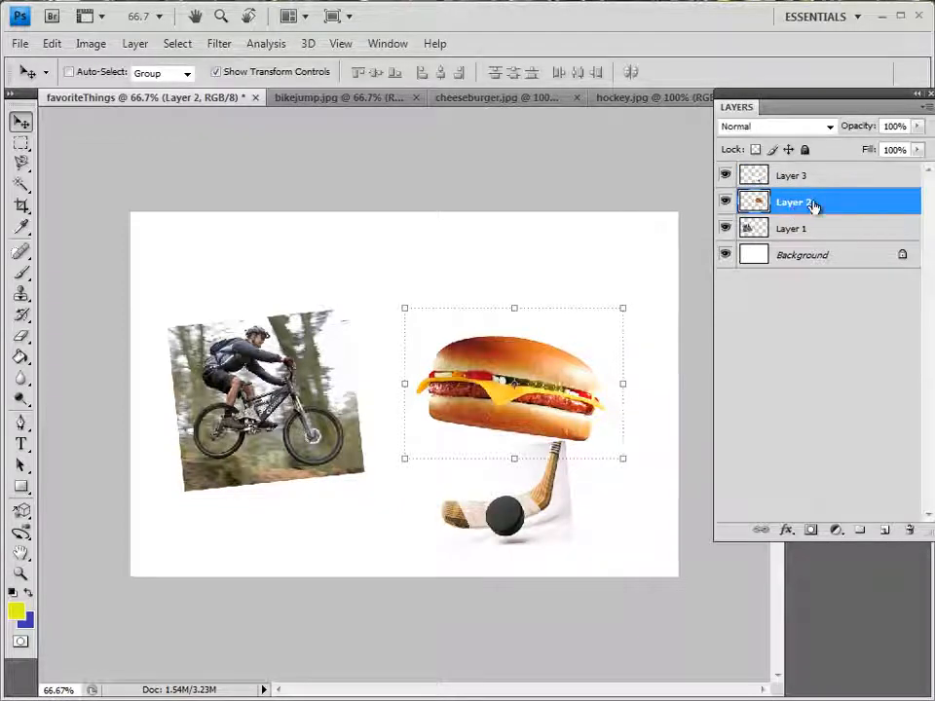
left_click_drag(395, 309, 450, 370)
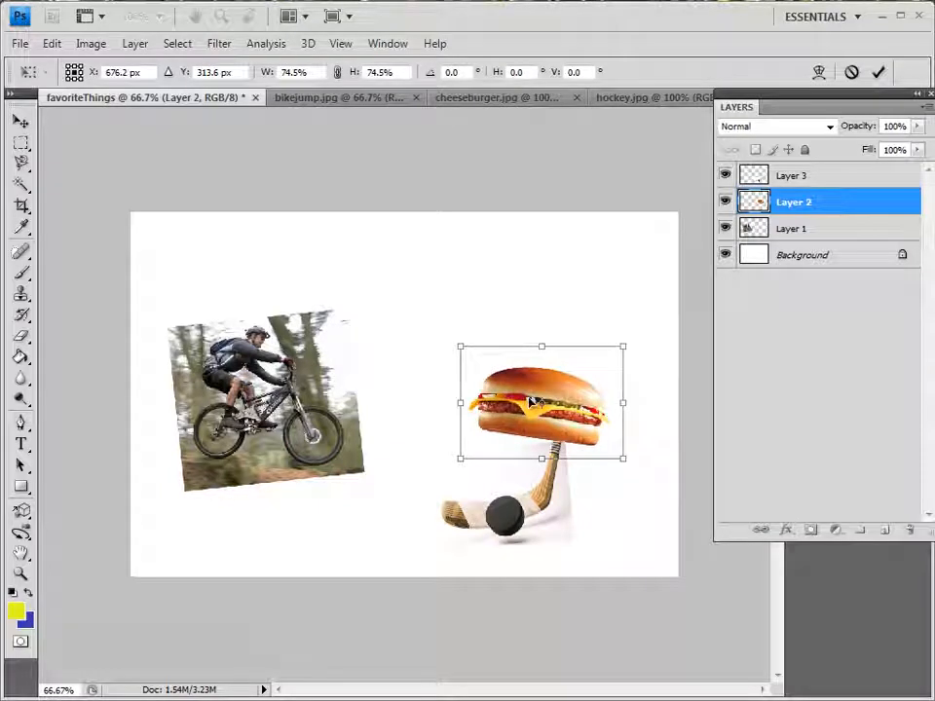
left_click_drag(531, 401, 495, 388)
key("Return")
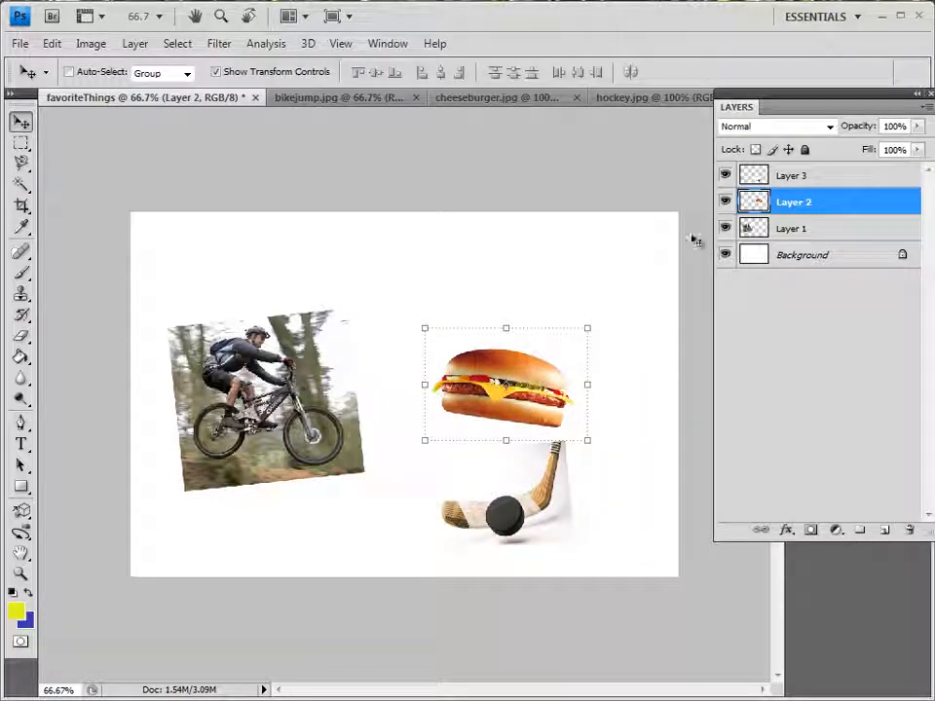
Scale the cyclist on Layer 1 proportionally to about 71.4% and shift it slightly up and to the left
left_click(817, 179)
left_click(796, 234)
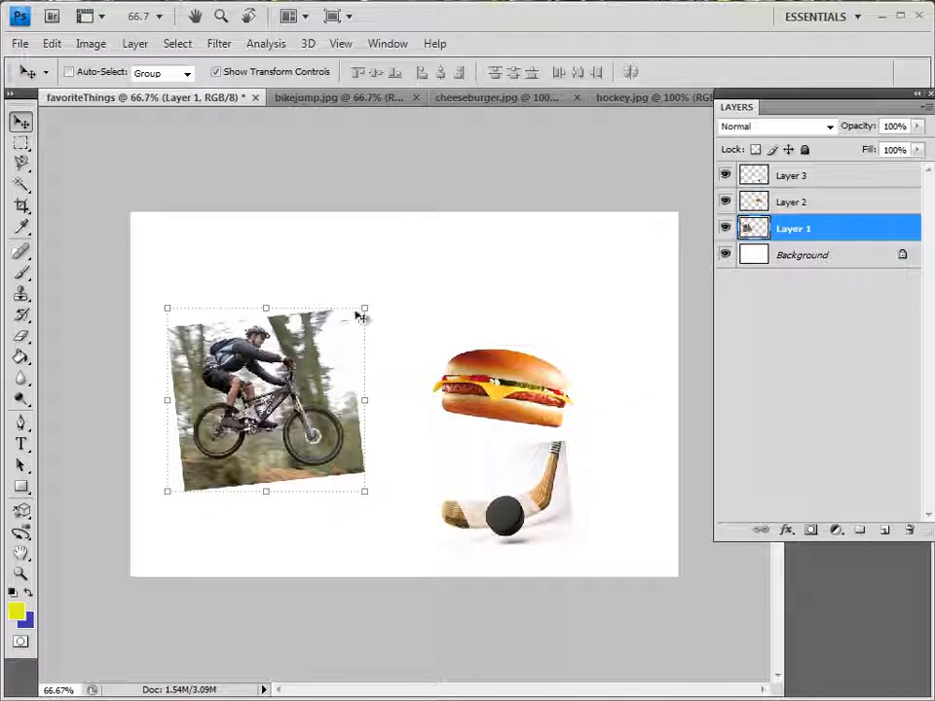
left_click_drag(361, 305, 308, 360)
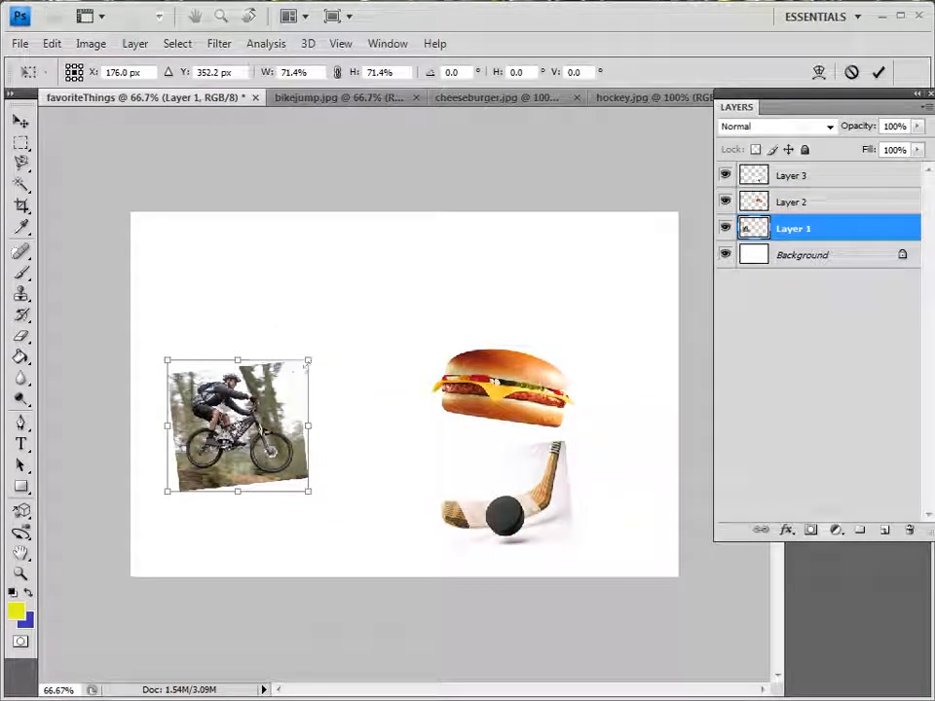
key("Return")
left_click_drag(266, 417, 260, 408)
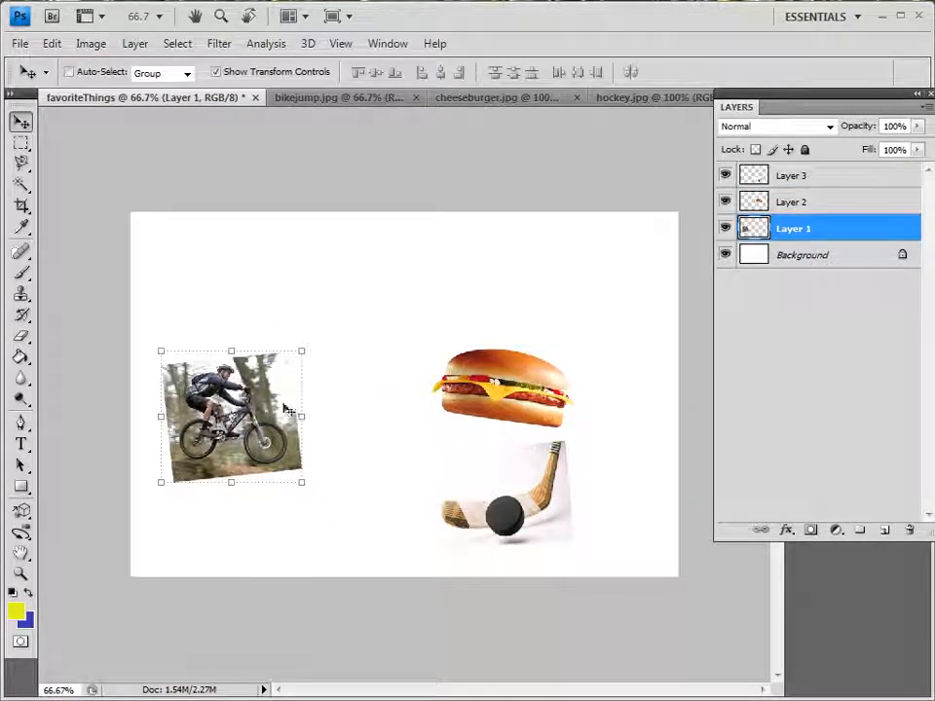
Line up the pictures in a row by moving the cheeseburger to the canvas's middle and the hockey picture to its right
left_click(808, 203)
left_click_drag(512, 367, 425, 394)
left_click(787, 182)
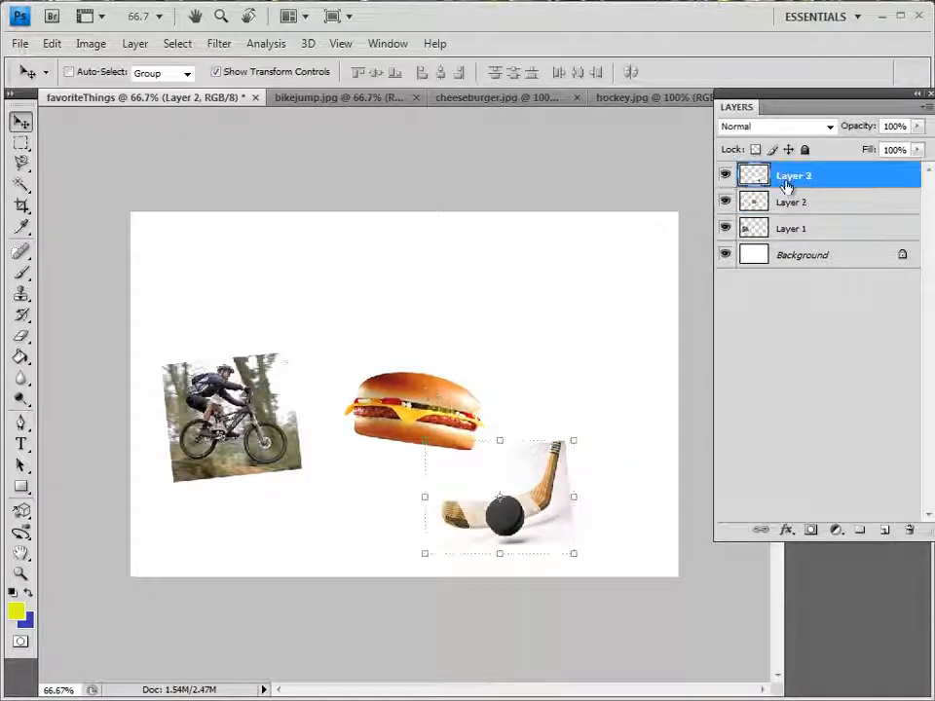
left_click_drag(514, 516, 608, 439)
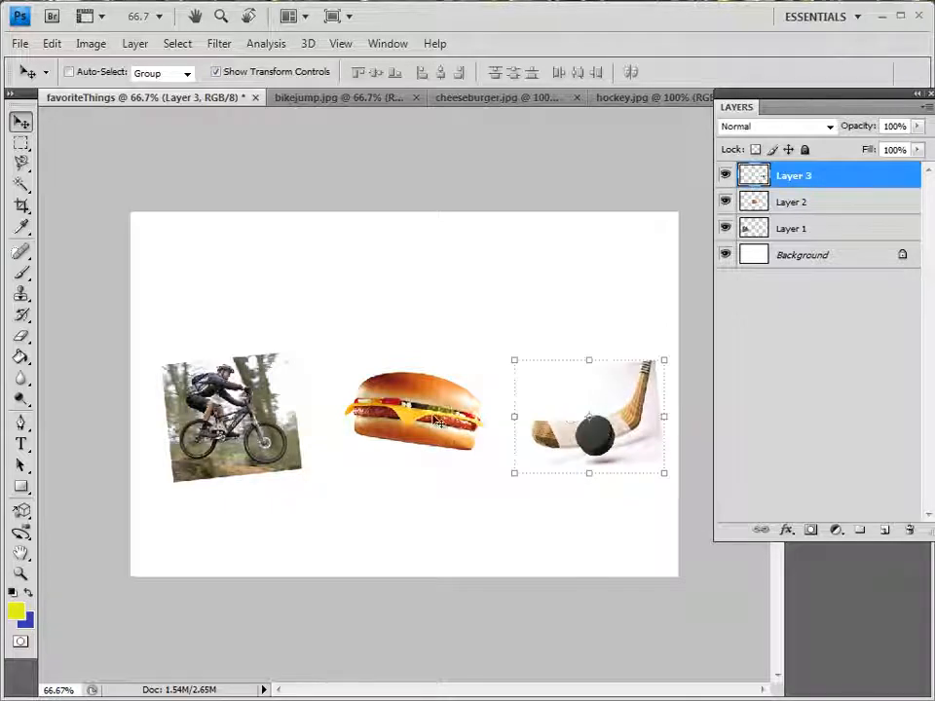
left_click(796, 202)
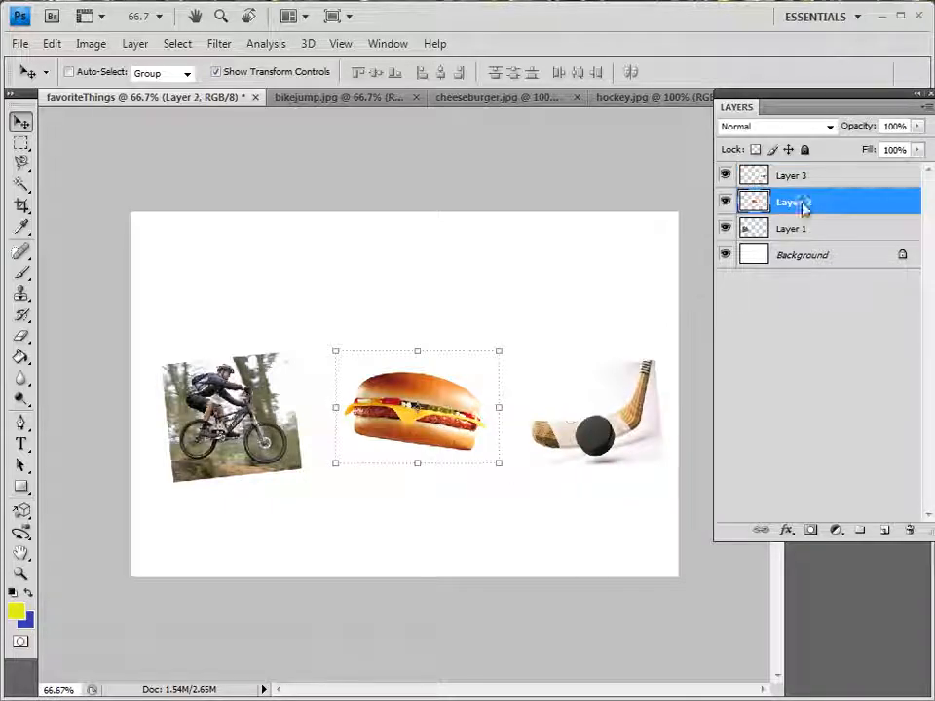
Save the collage as favoriteThings in Photoshop PSD format in the 2012 folder, with layers and maximized compatibility
left_click(20, 44)
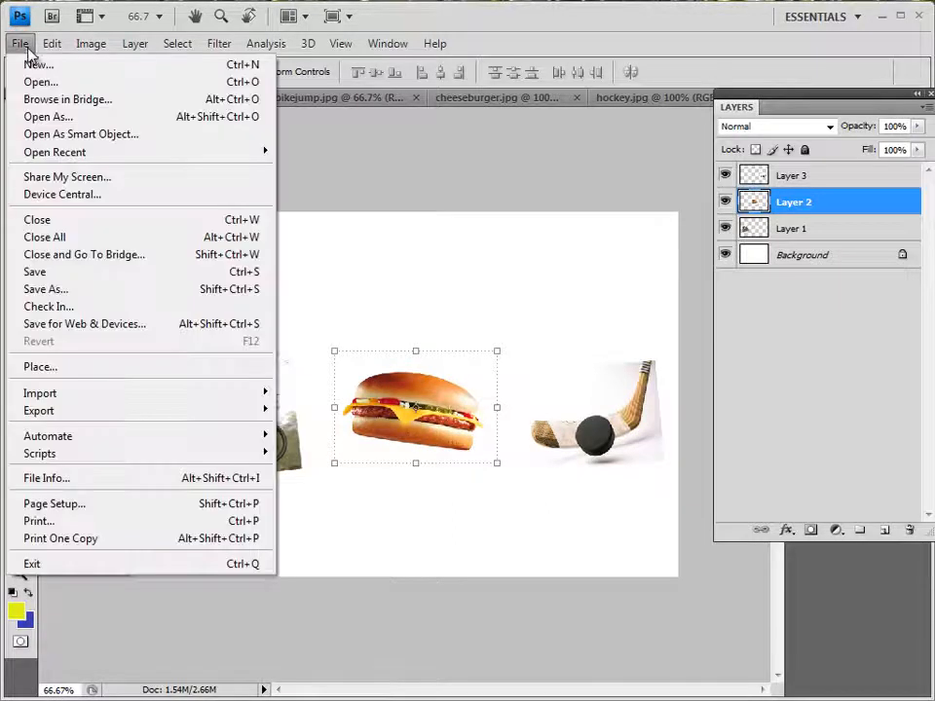
left_click(39, 273)
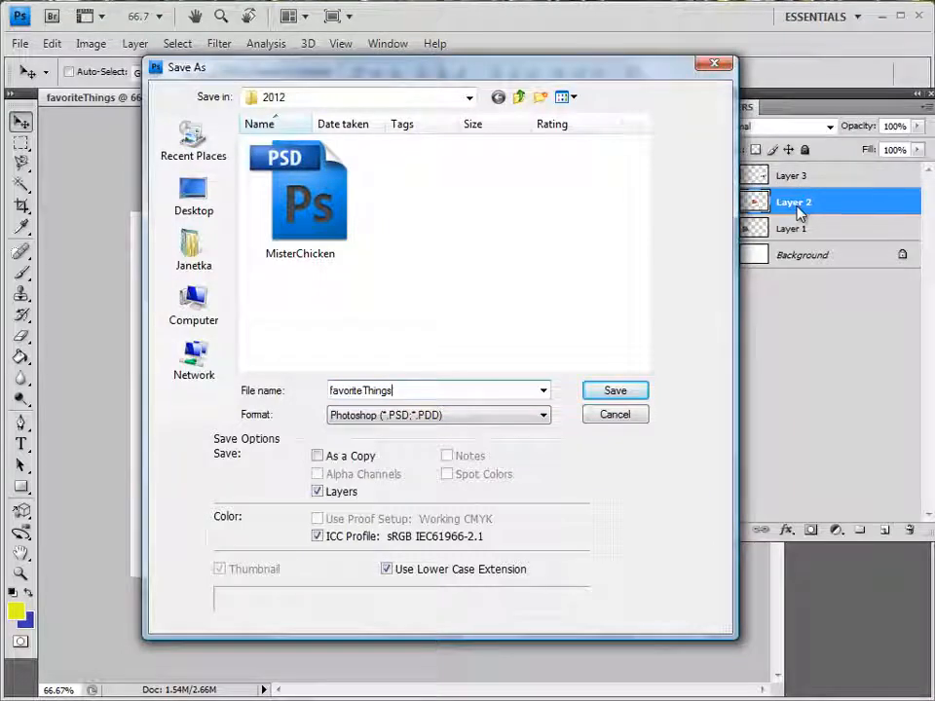
left_click(644, 391)
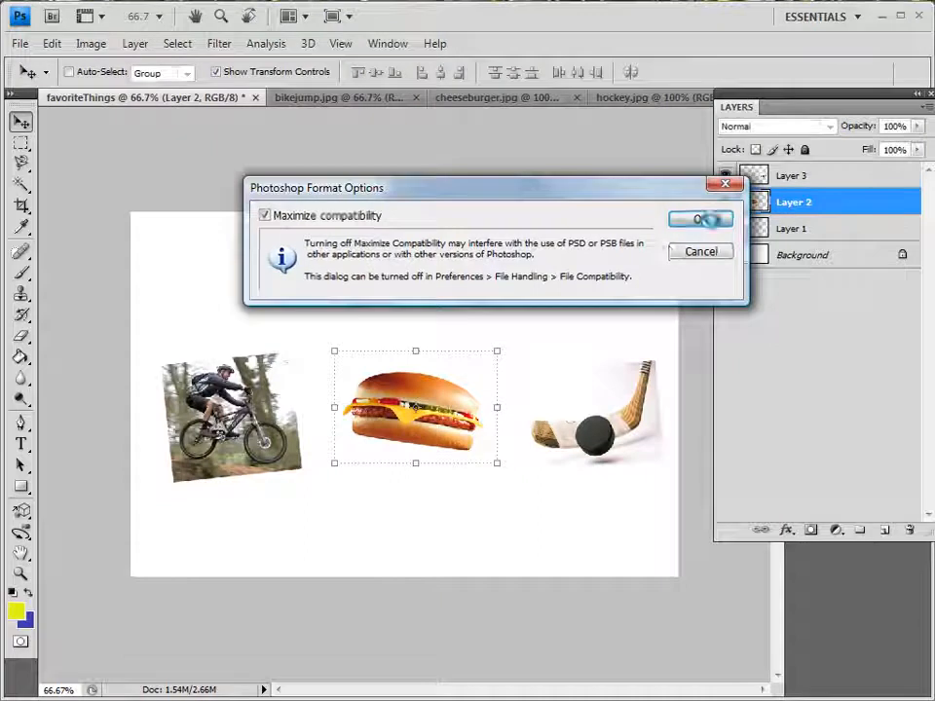
left_click(701, 219)
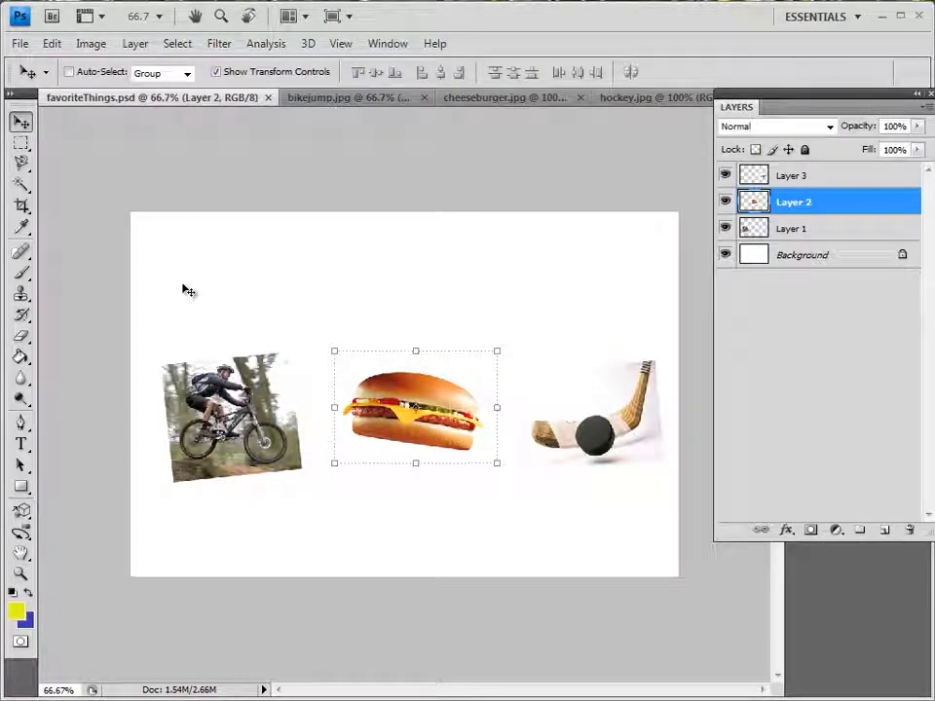
Add the title "Cool Stuff" in 72 pt Myriad Pro Regular above the pictures, on a text layer above Layer 3
left_click(818, 181)
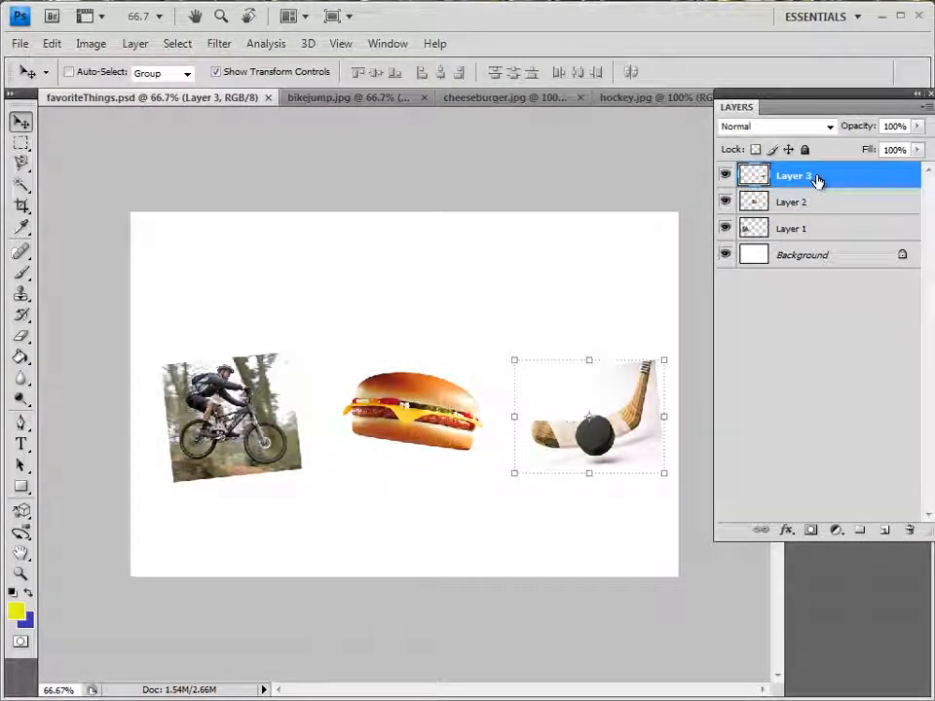
left_click(21, 444)
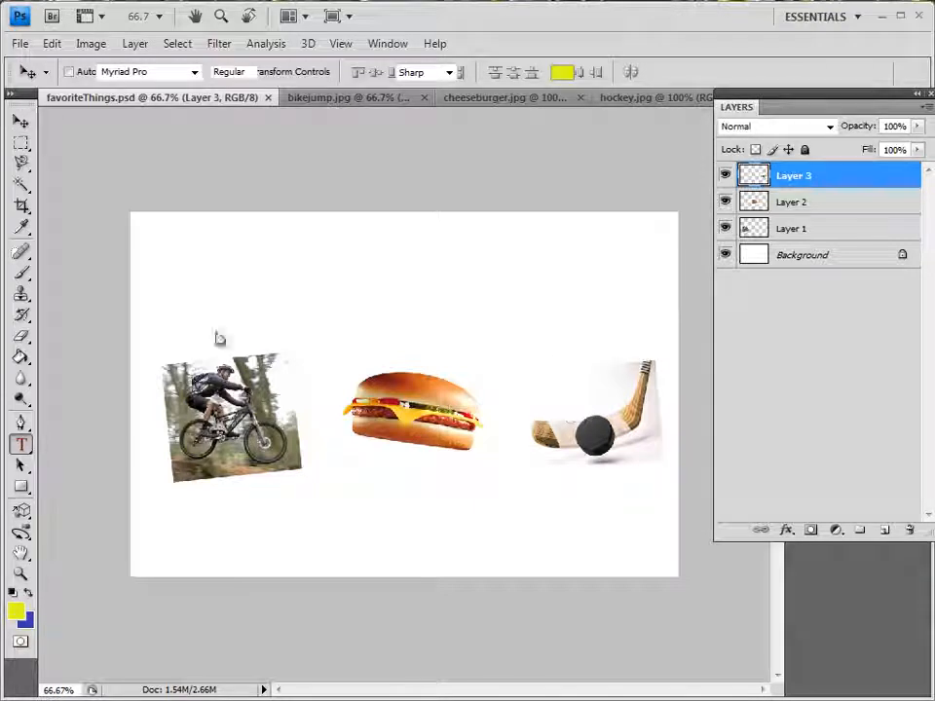
left_click(252, 281)
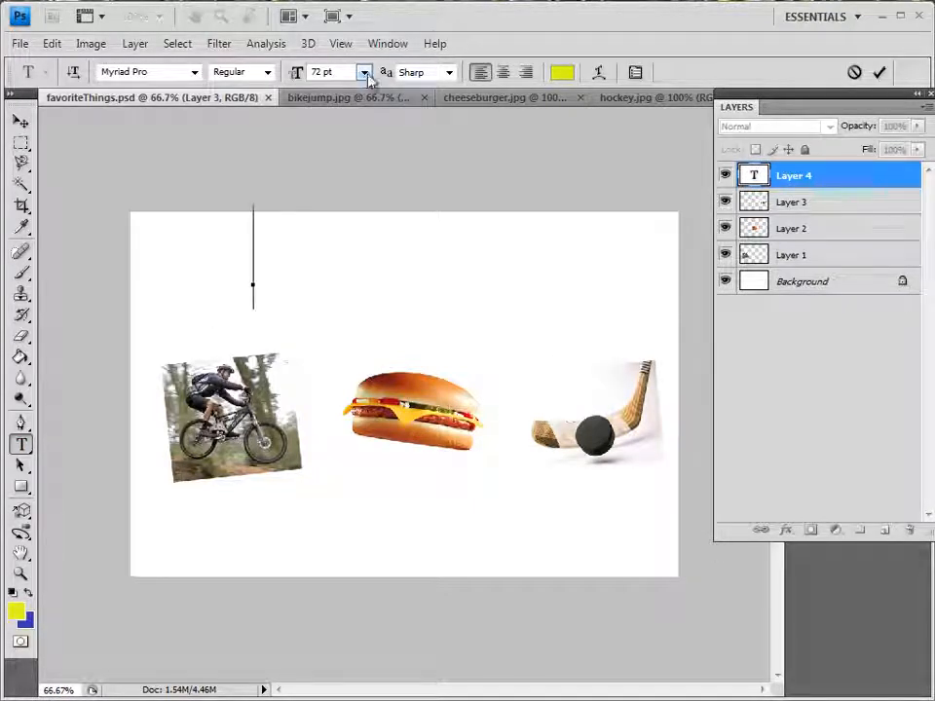
type("C")
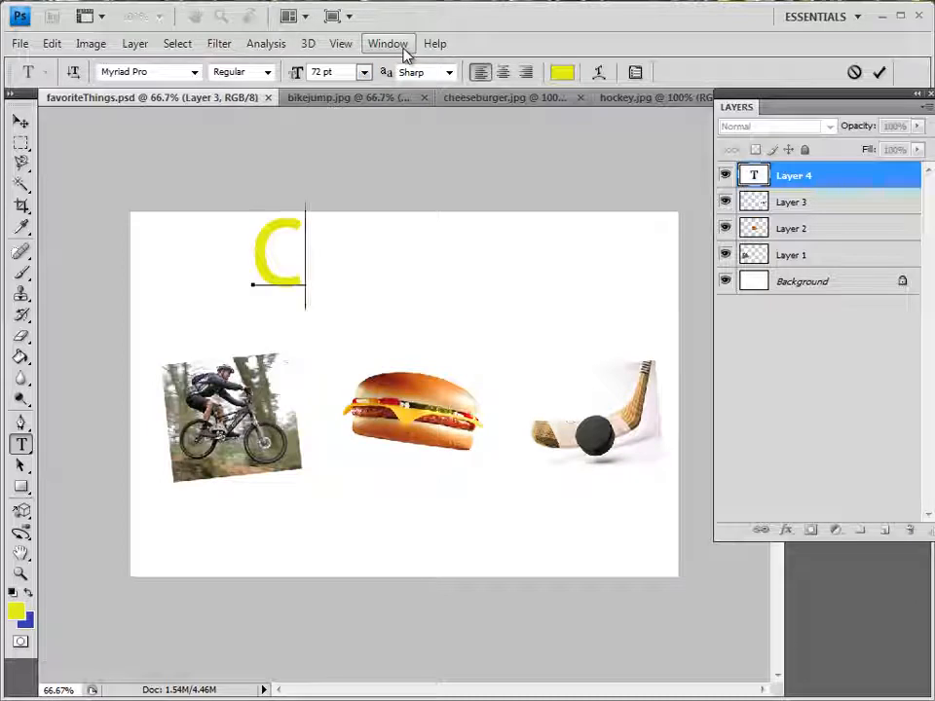
type("ool Stuff!")
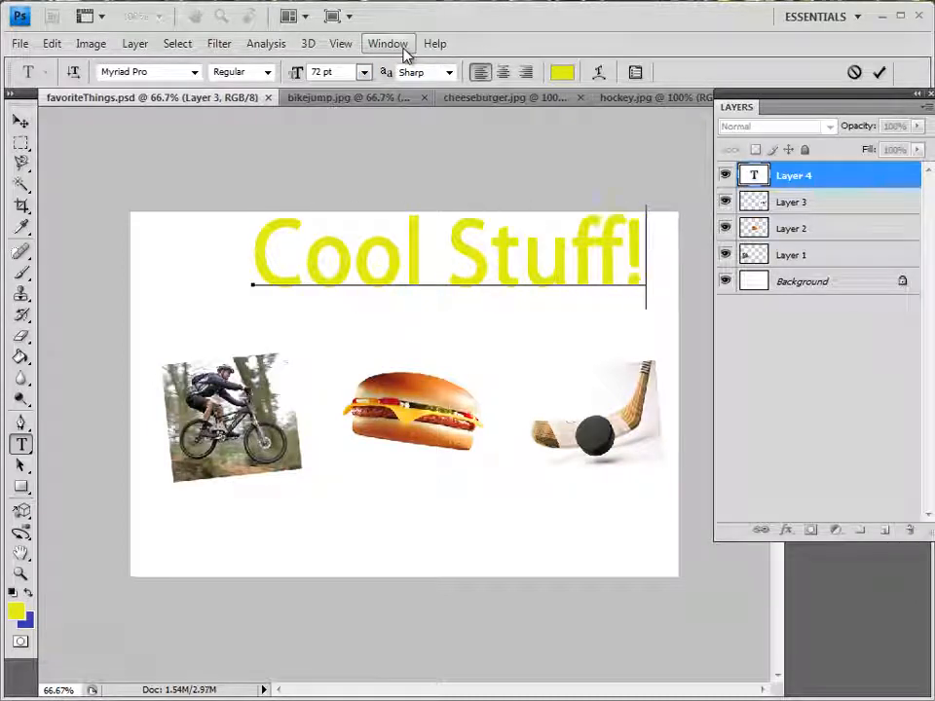
key("BackSpace")
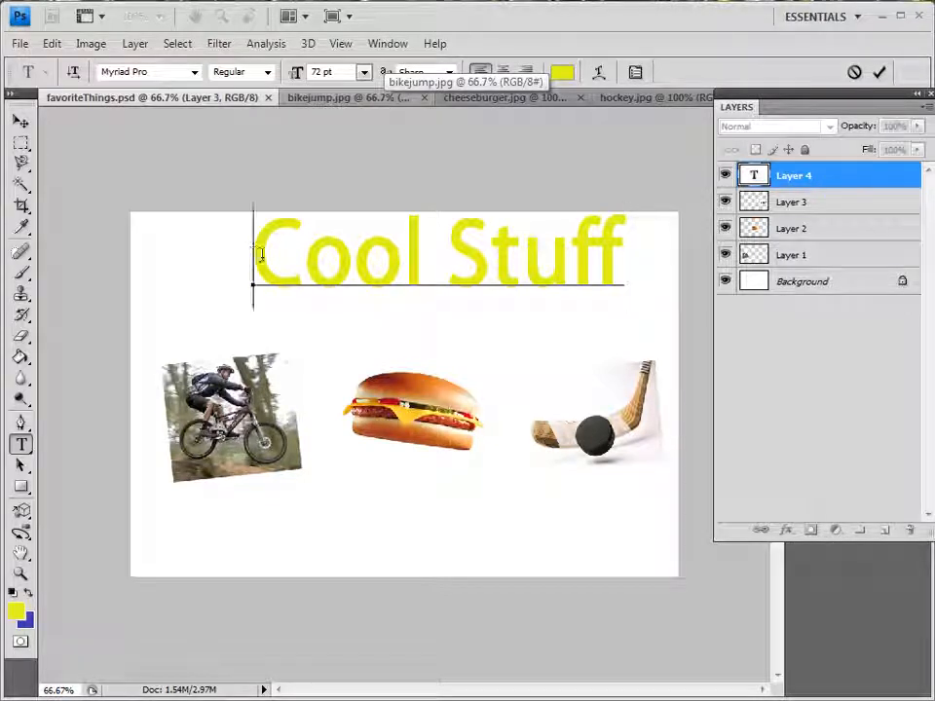
Recolour the whole "Cool Stuff" title text to orange #eba807
left_click_drag(252, 254, 623, 261)
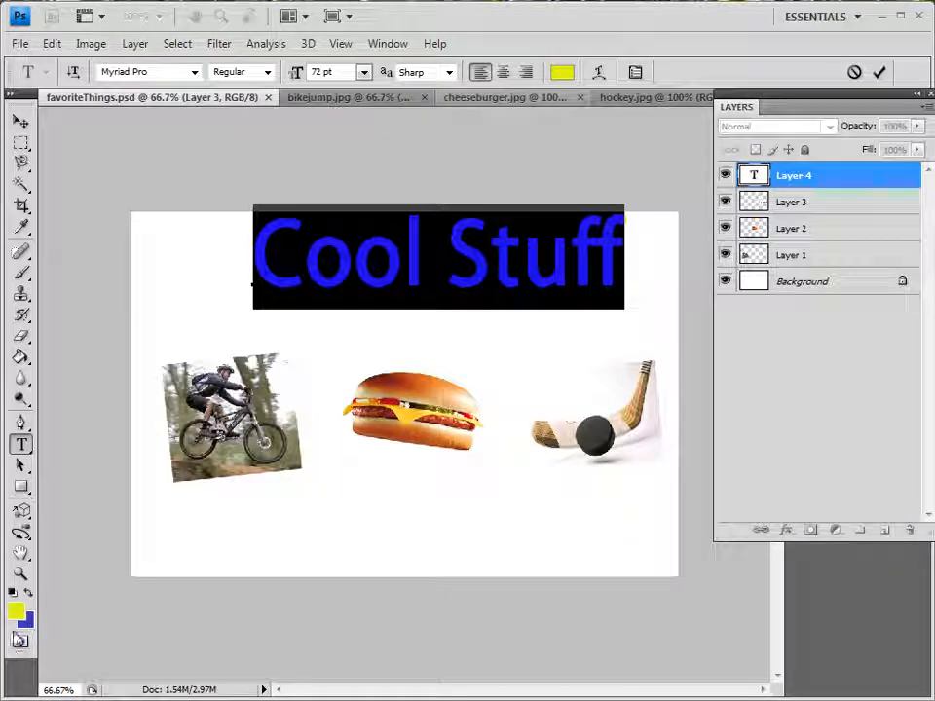
left_click(15, 610)
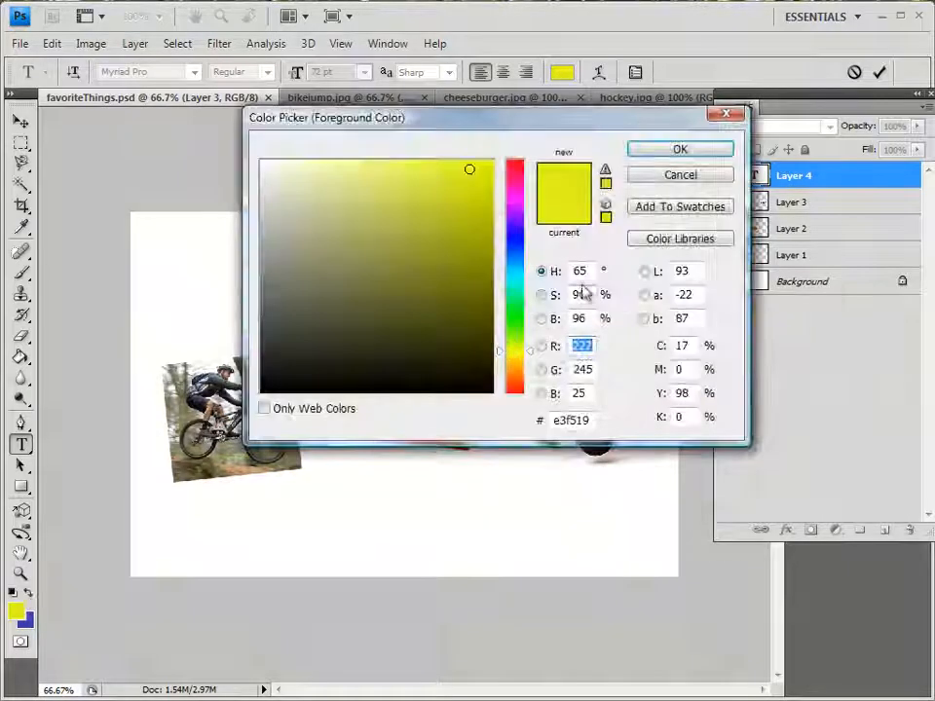
left_click(514, 366)
left_click(488, 166)
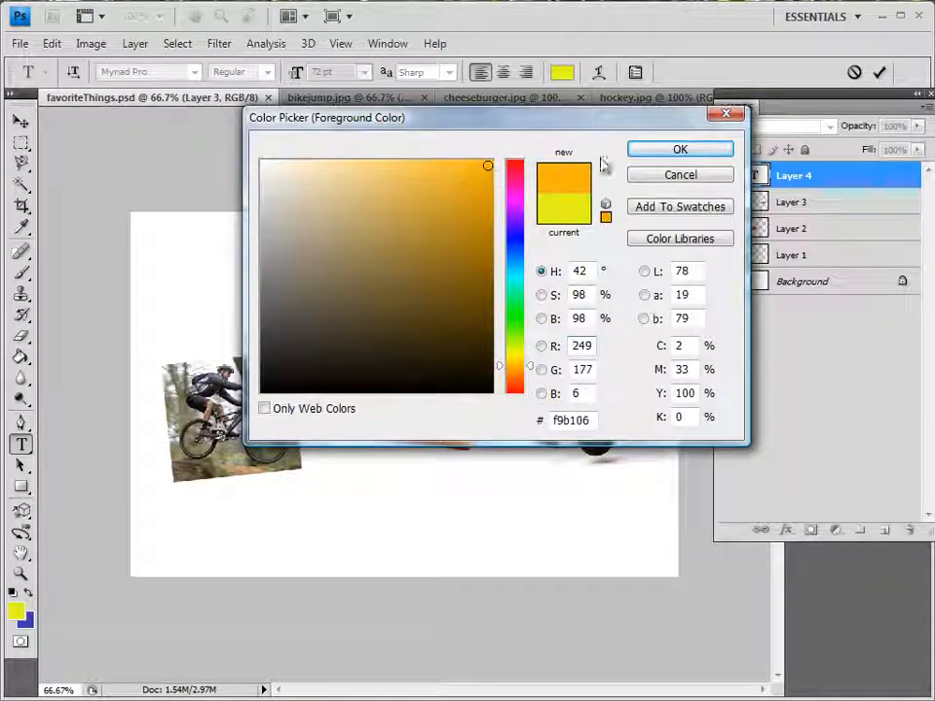
left_click(487, 178)
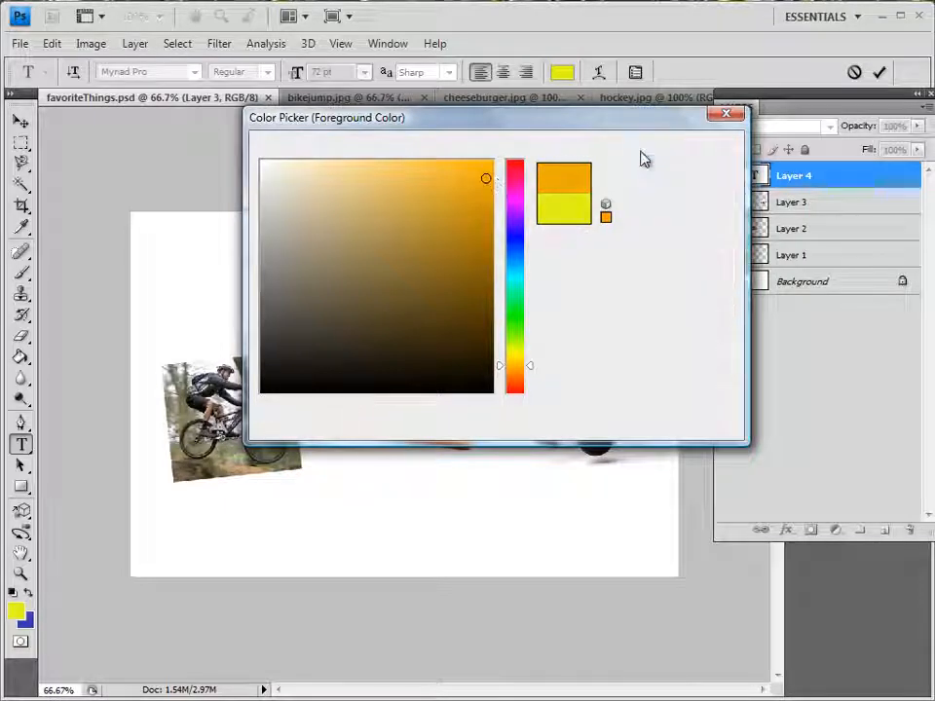
left_click(644, 156)
key("Left")
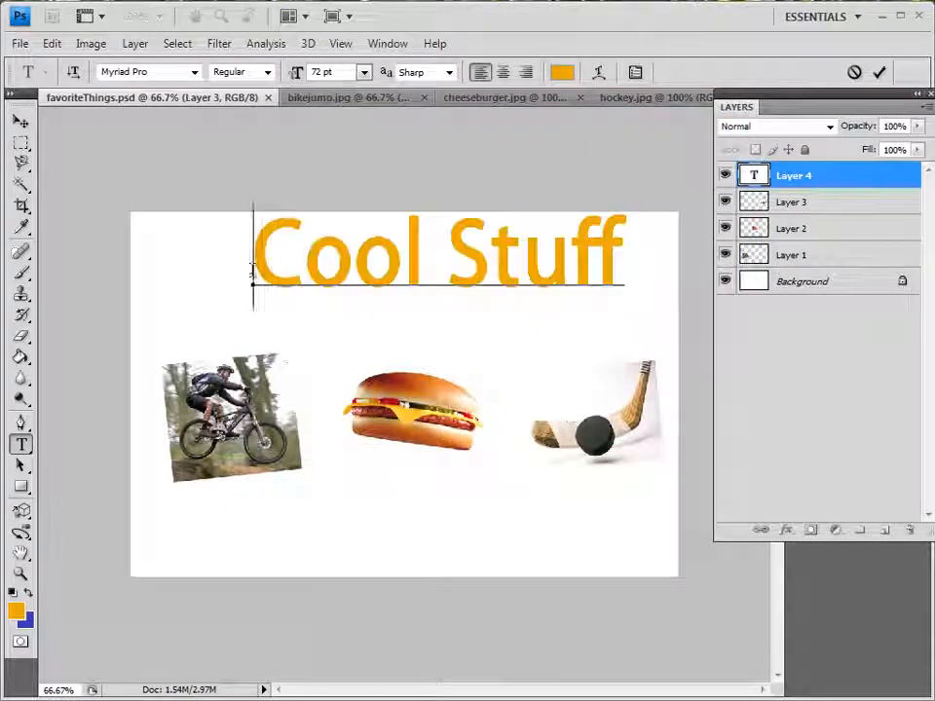
Stretch the title to 105.5% width and 130.8% height, rotate it 3.7° and centre it above the pictures
left_click(21, 121)
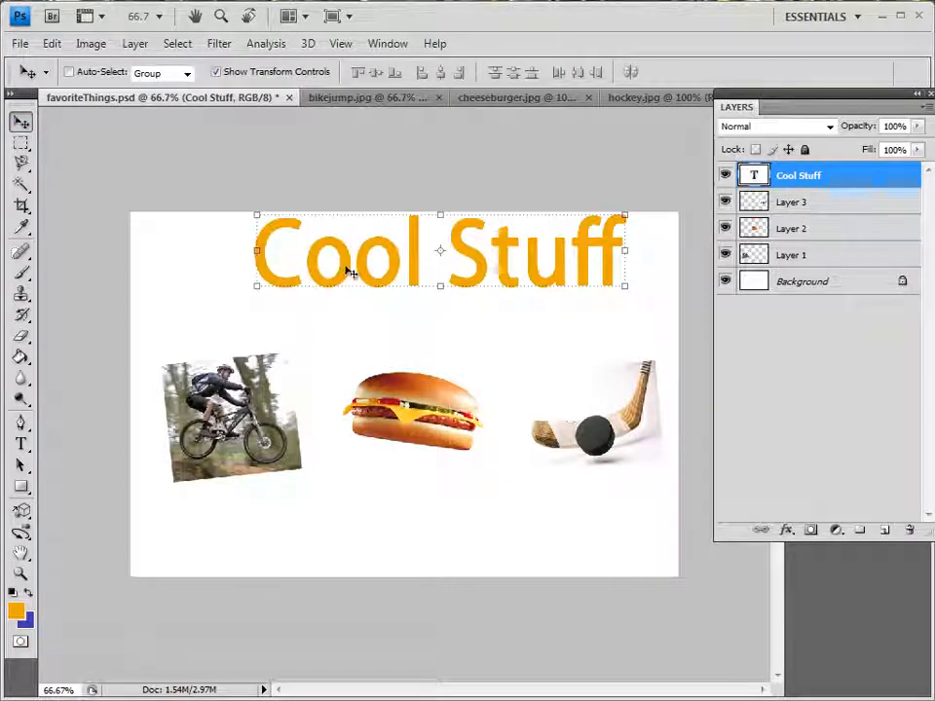
left_click_drag(351, 267, 331, 292)
left_click_drag(618, 323, 622, 381)
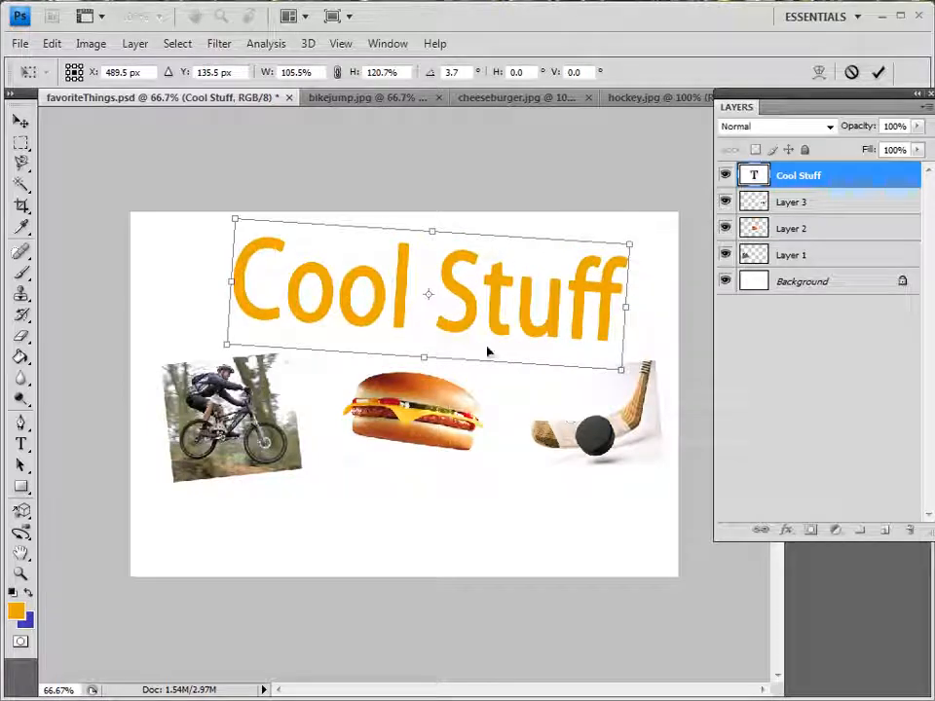
left_click_drag(422, 359, 425, 368)
mouse_move(388, 316)
left_mouse_down()
mouse_move(371, 321)
mouse_move(374, 314)
left_mouse_up()
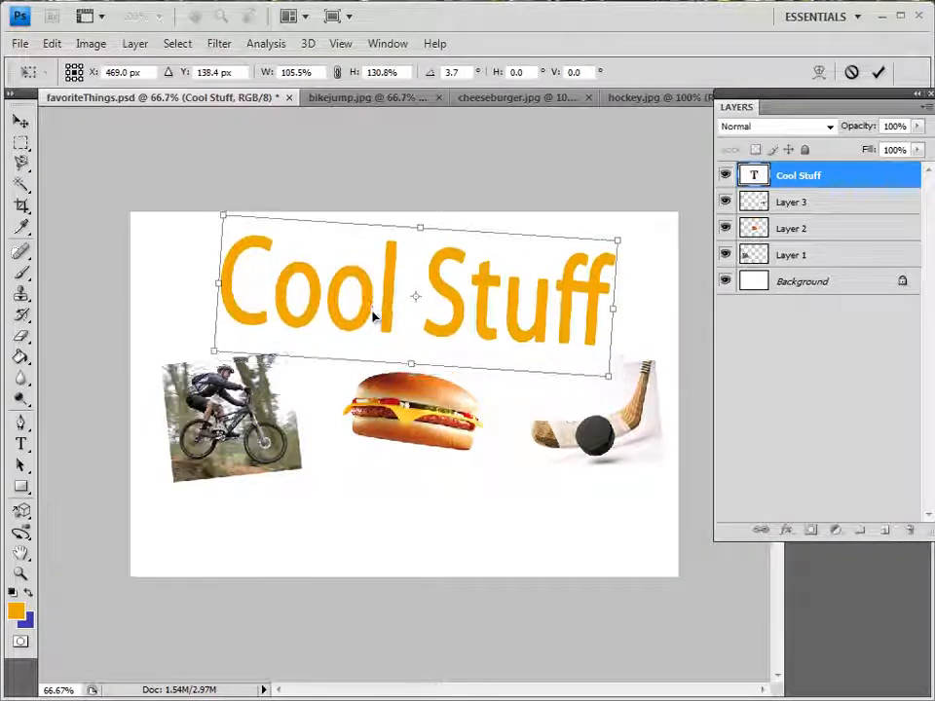
key("Return")
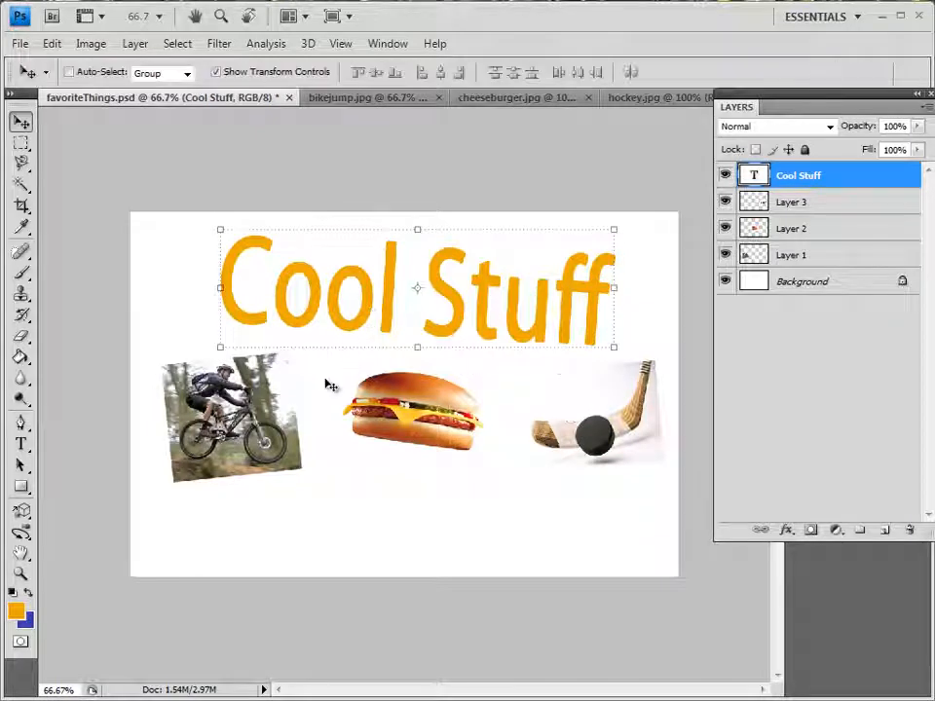
Shift the hockey, cheeseburger and cyclist pictures slightly down to leave room beneath the title
left_click(768, 206)
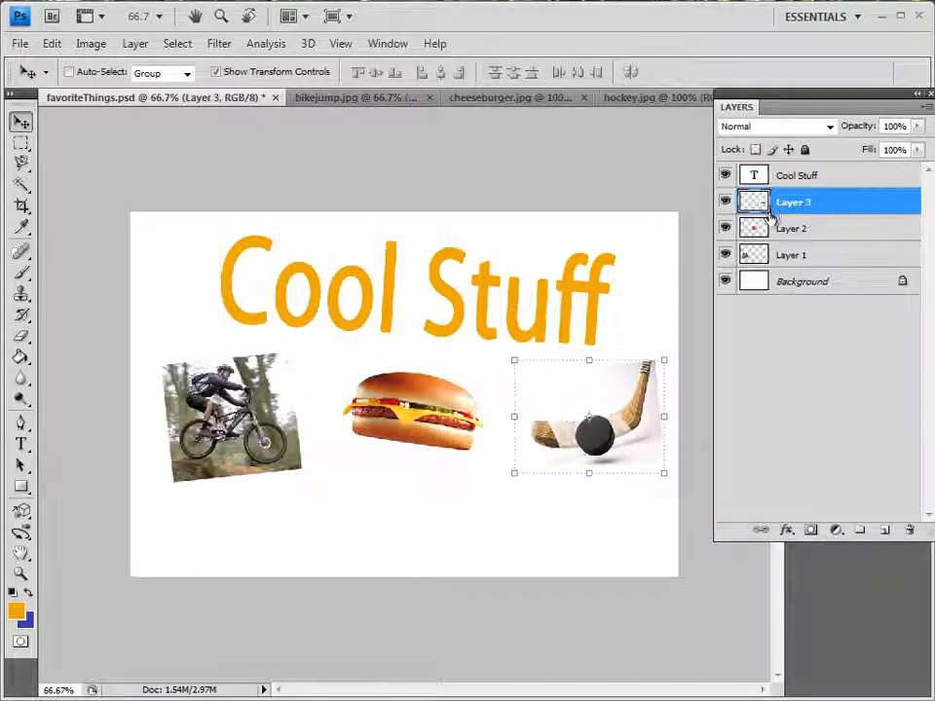
left_click_drag(589, 450, 573, 479)
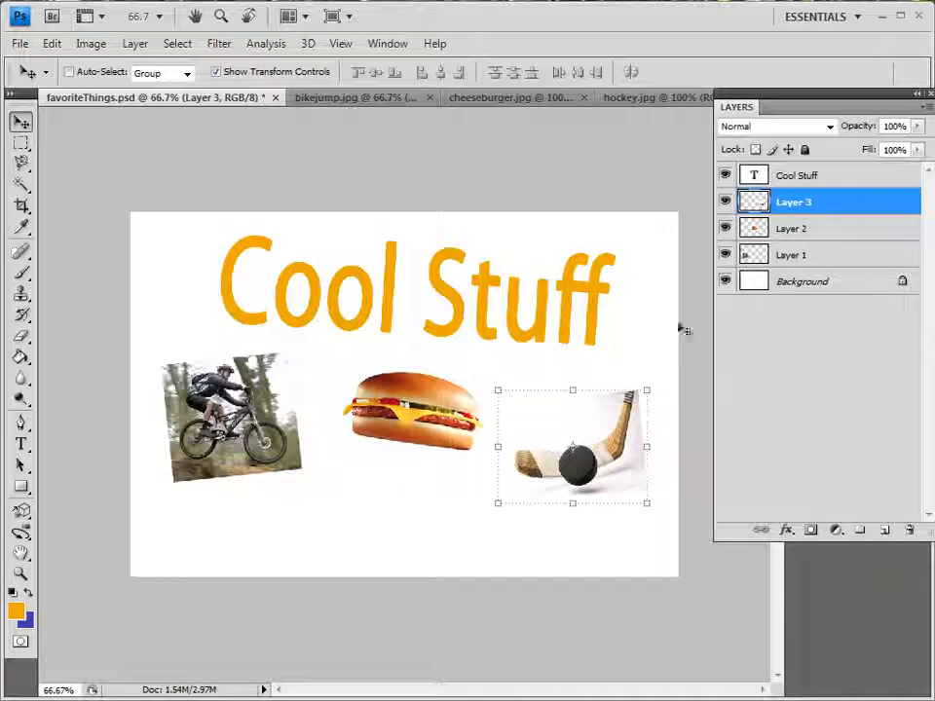
left_click(789, 234)
left_click_drag(422, 411, 422, 431)
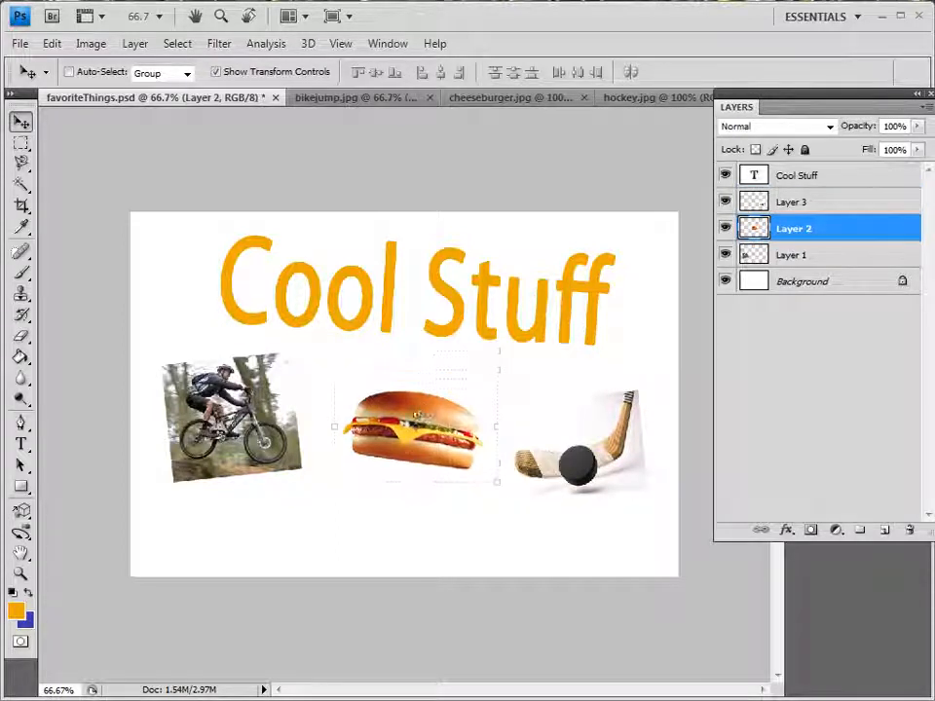
left_click(796, 257)
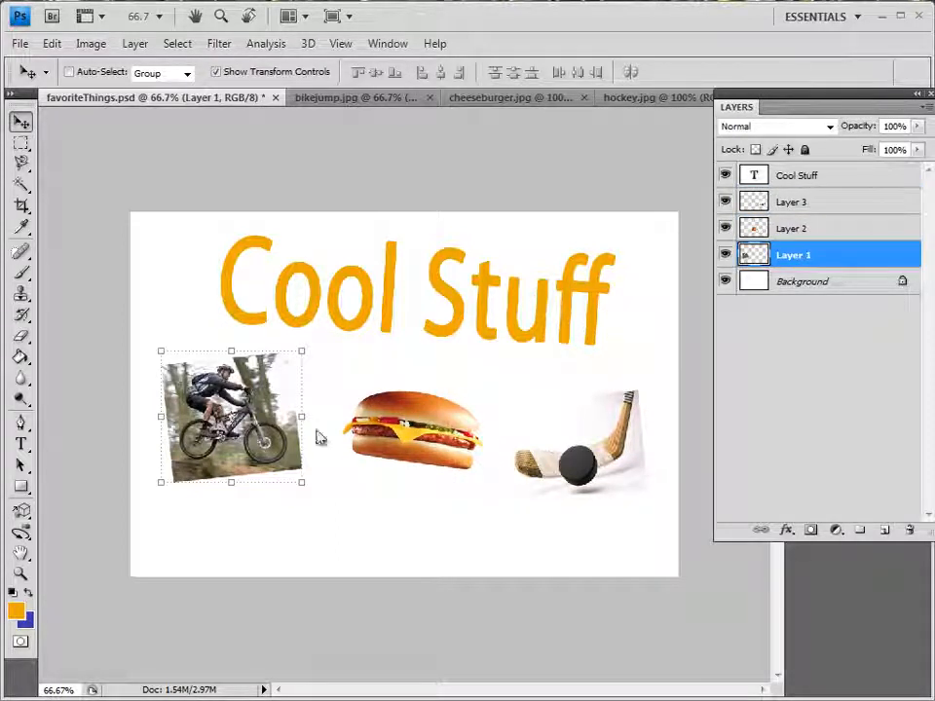
left_click_drag(231, 419, 246, 445)
key("Return")
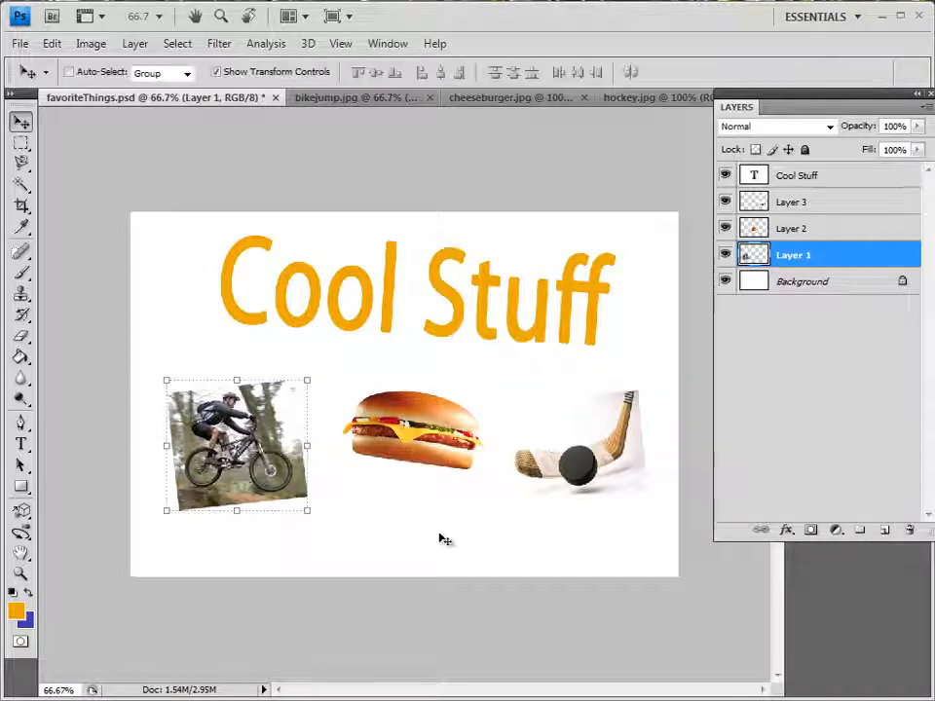
Convert the locked Background into an editable layer named Layer 0, in Normal mode at 100% opacity
left_click(762, 284)
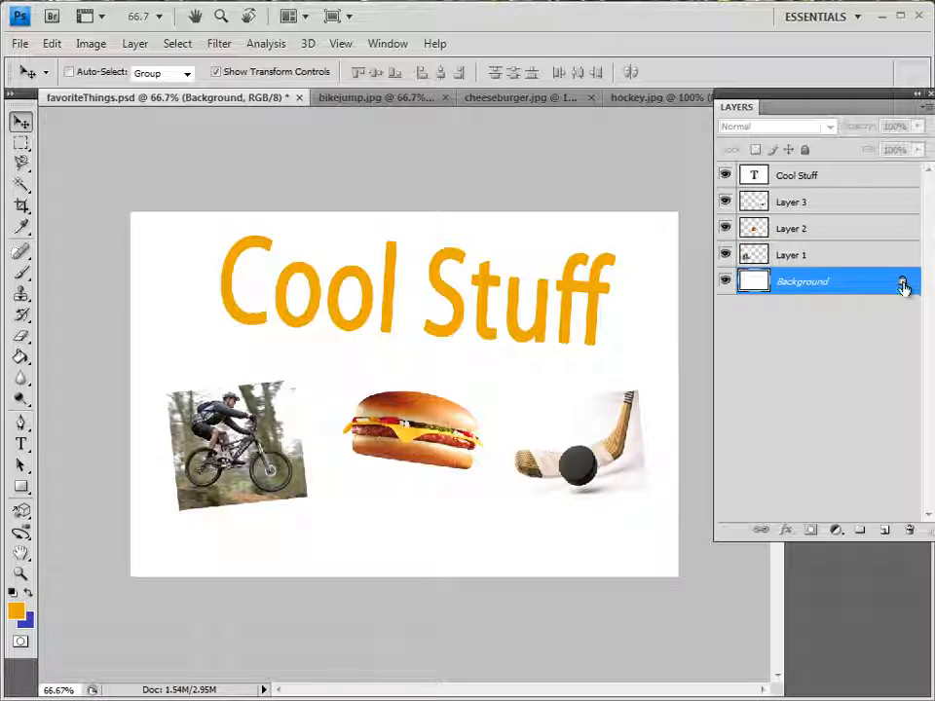
double_click(872, 284)
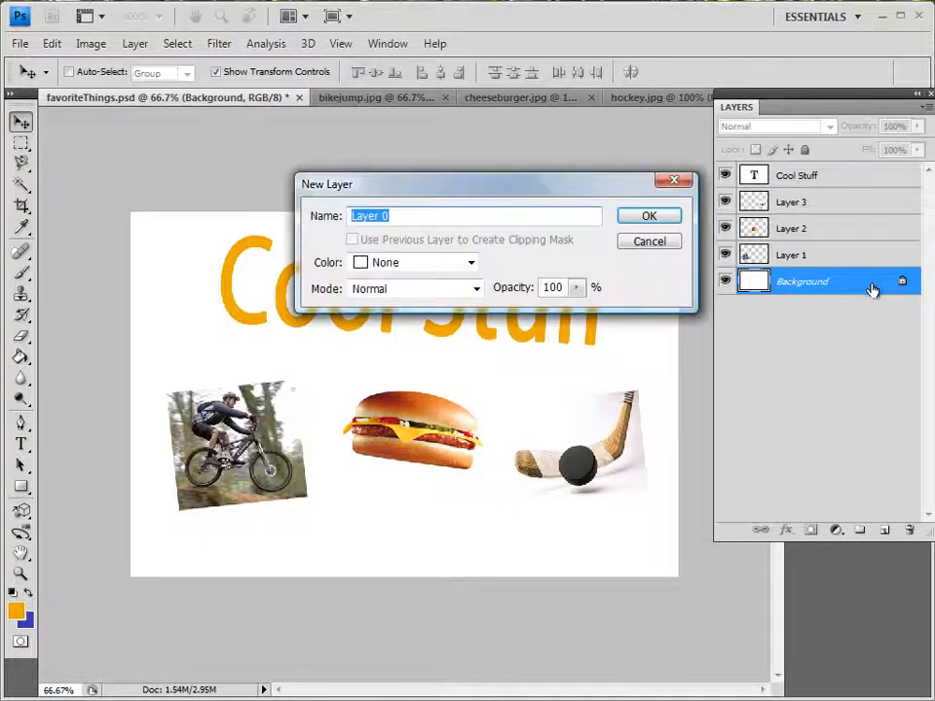
left_click(635, 218)
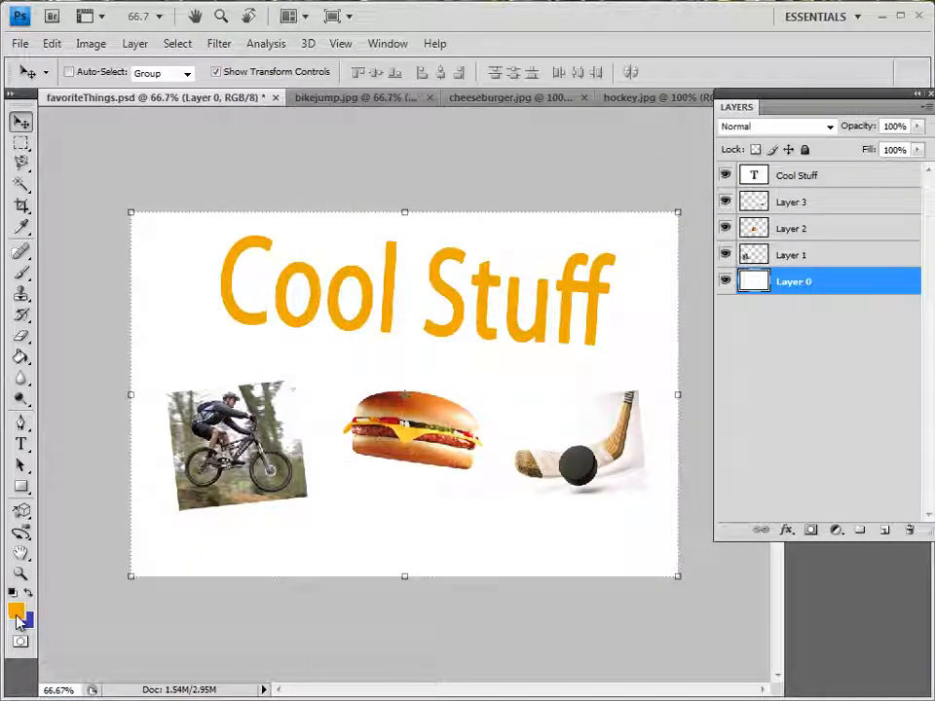
Set the foreground colour to blue #1179c9
left_click(17, 613)
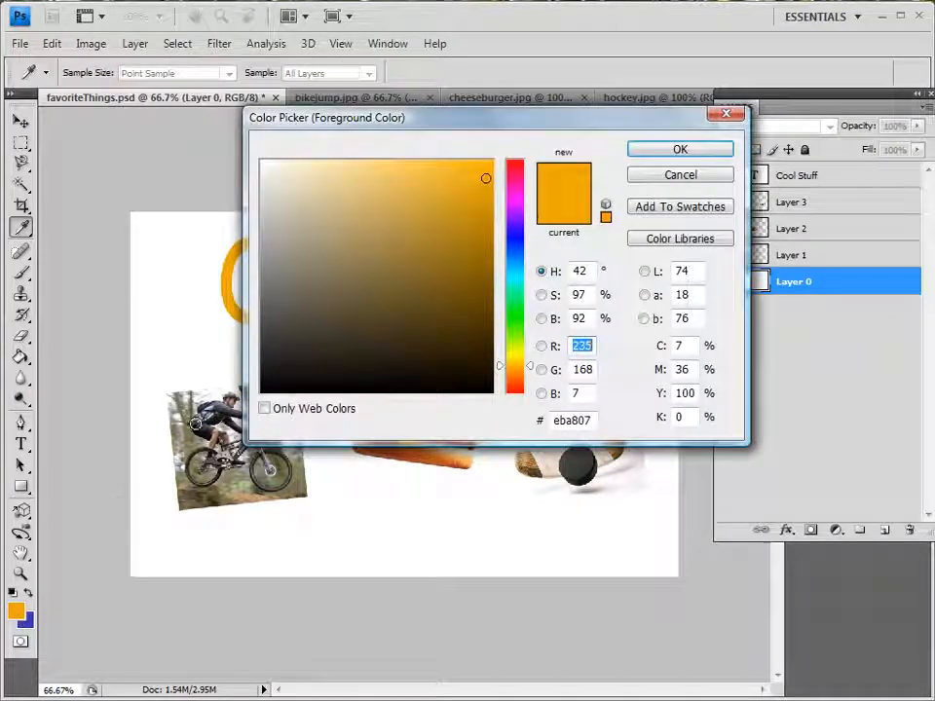
left_click_drag(523, 309, 516, 259)
left_click(474, 209)
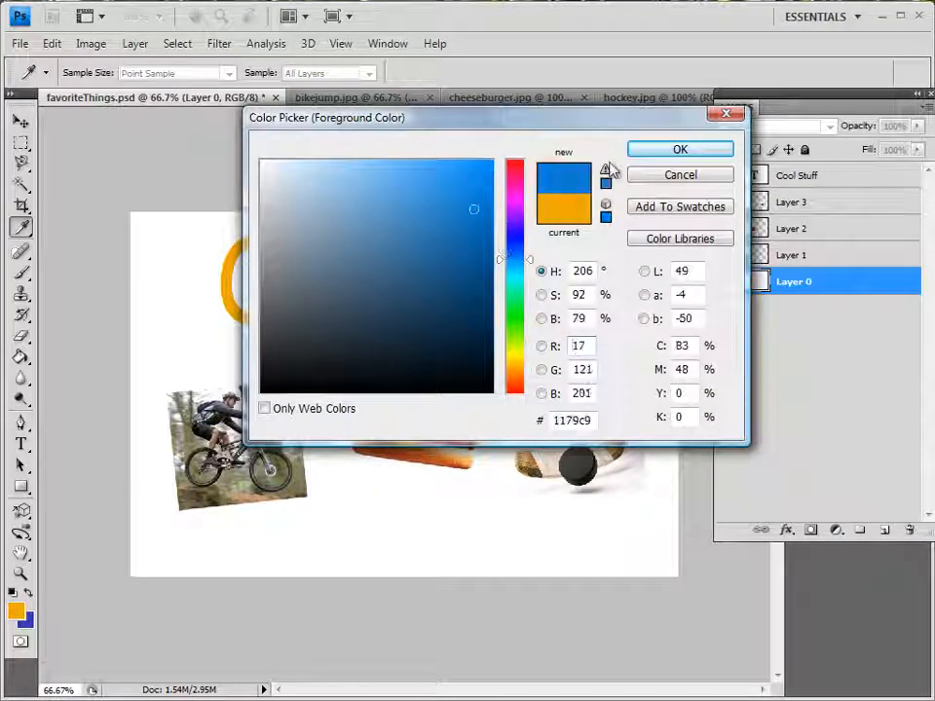
left_click(679, 149)
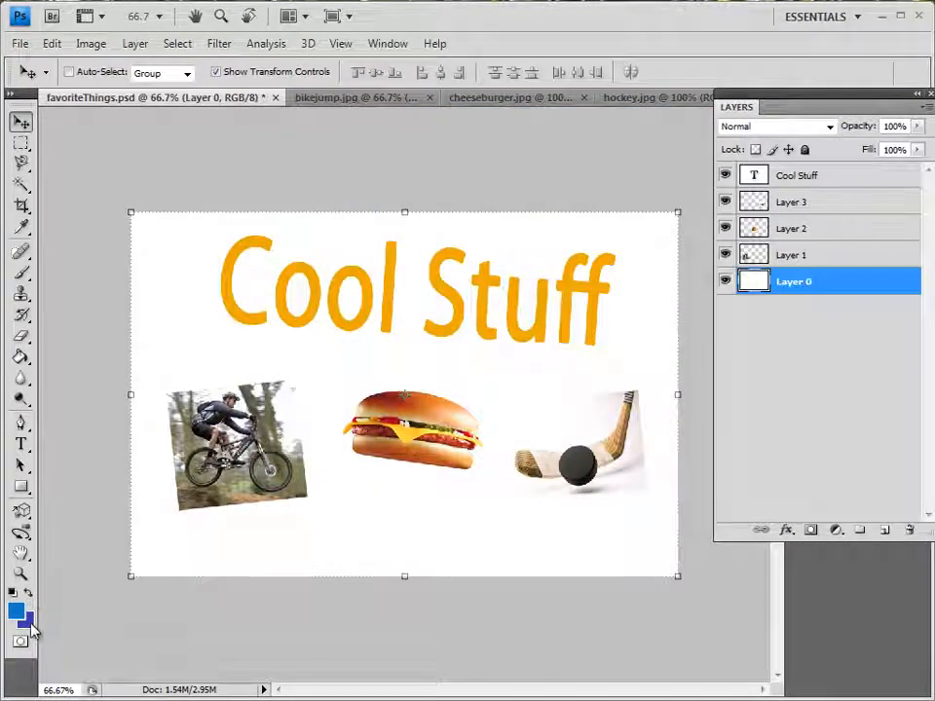
Set the background colour to pale lavender #afafd6
left_click(26, 620)
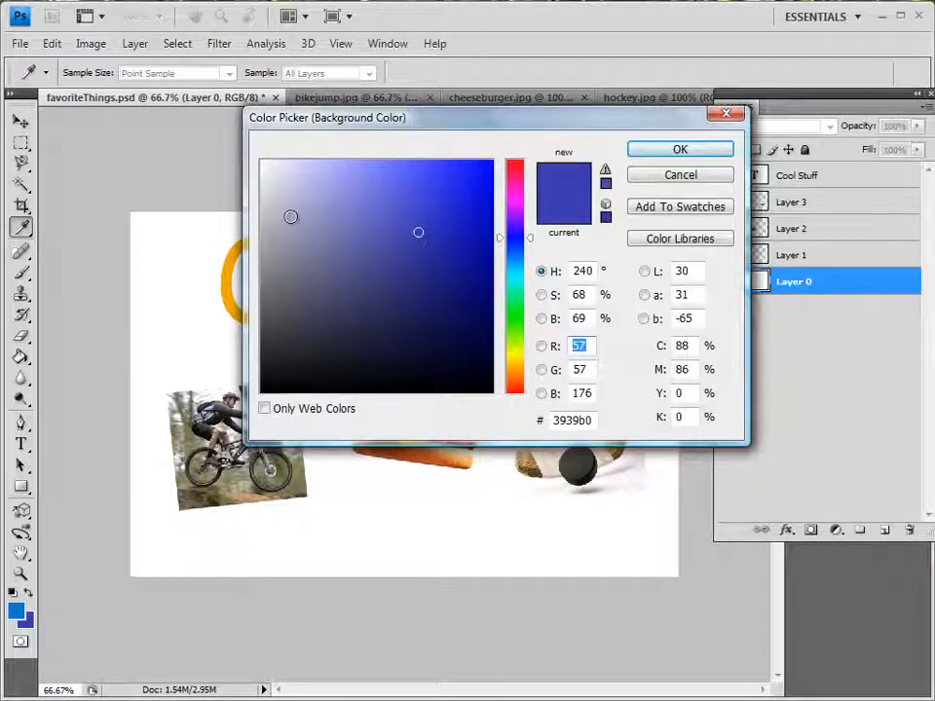
left_click(290, 216)
left_click(303, 198)
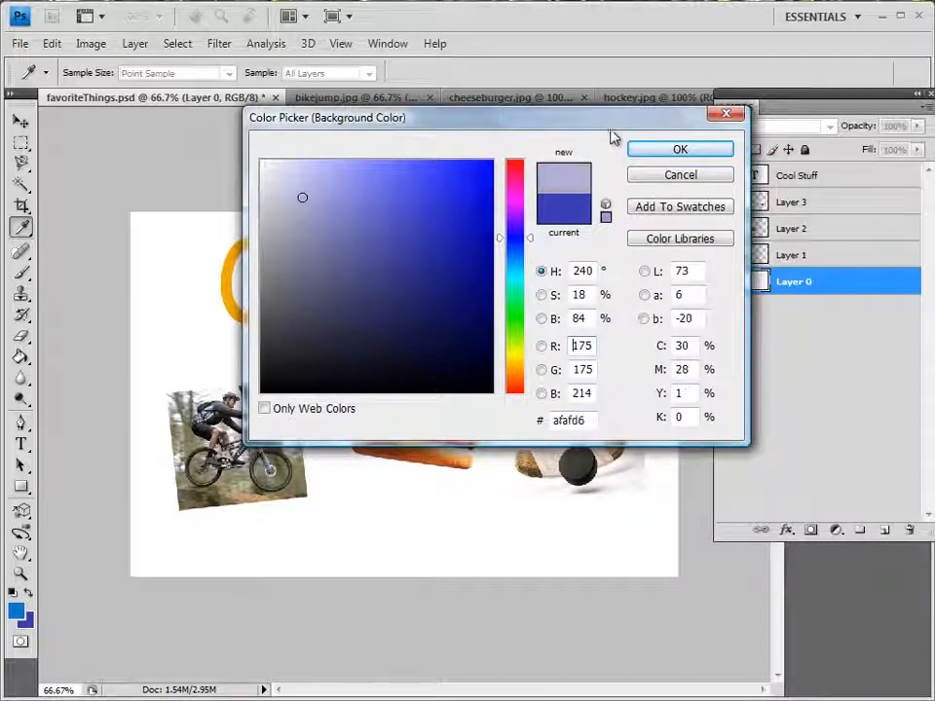
left_click(664, 156)
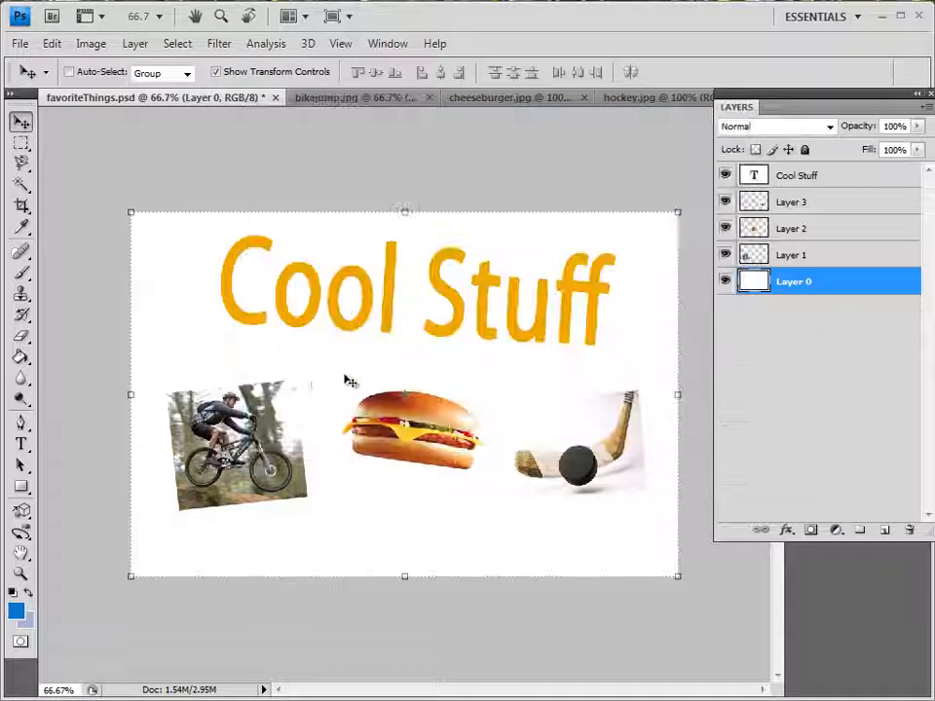
Activate the Gradient tool with the foreground-to-background preset
left_click(21, 356)
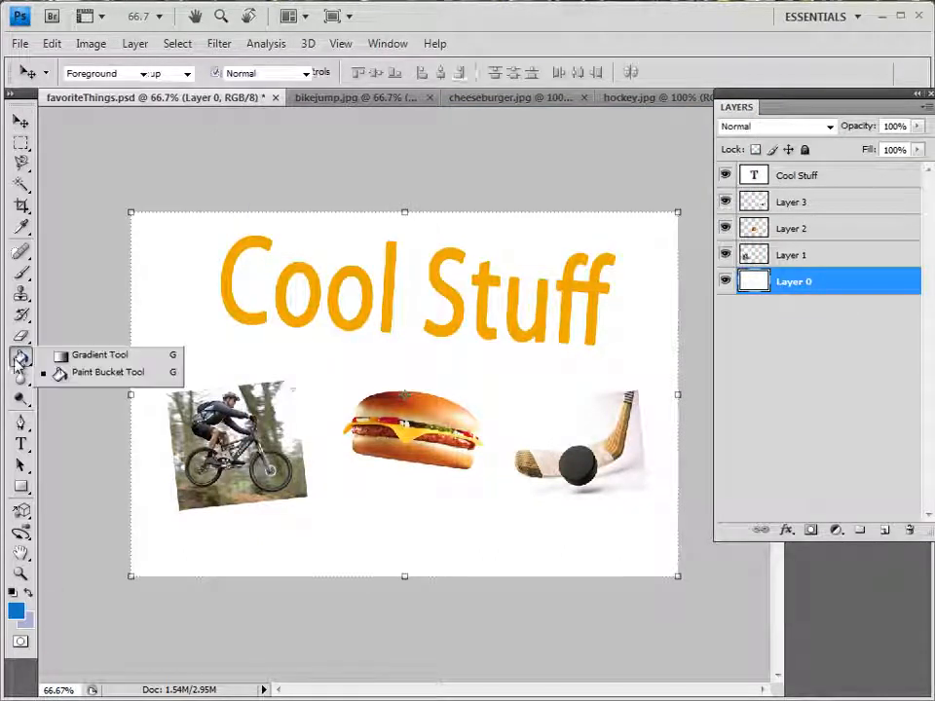
left_click(86, 357)
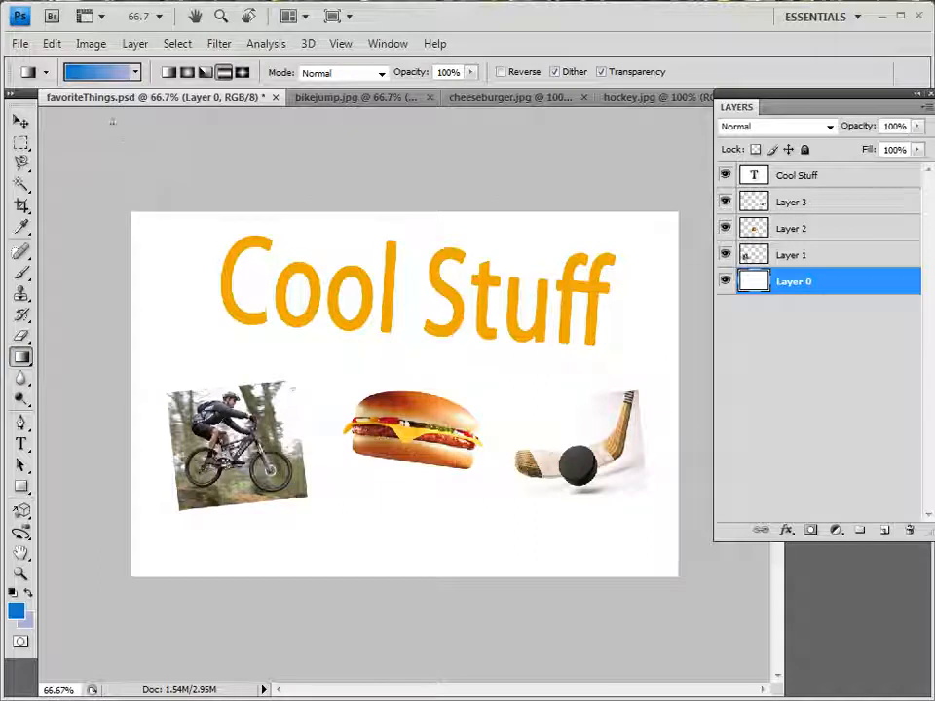
left_click(136, 74)
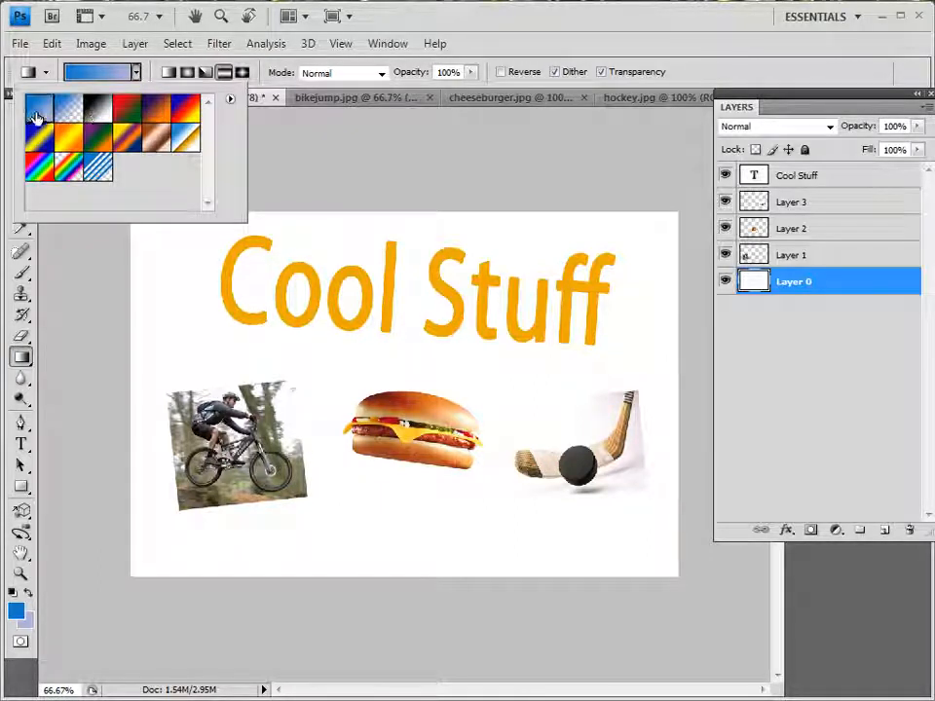
double_click(35, 117)
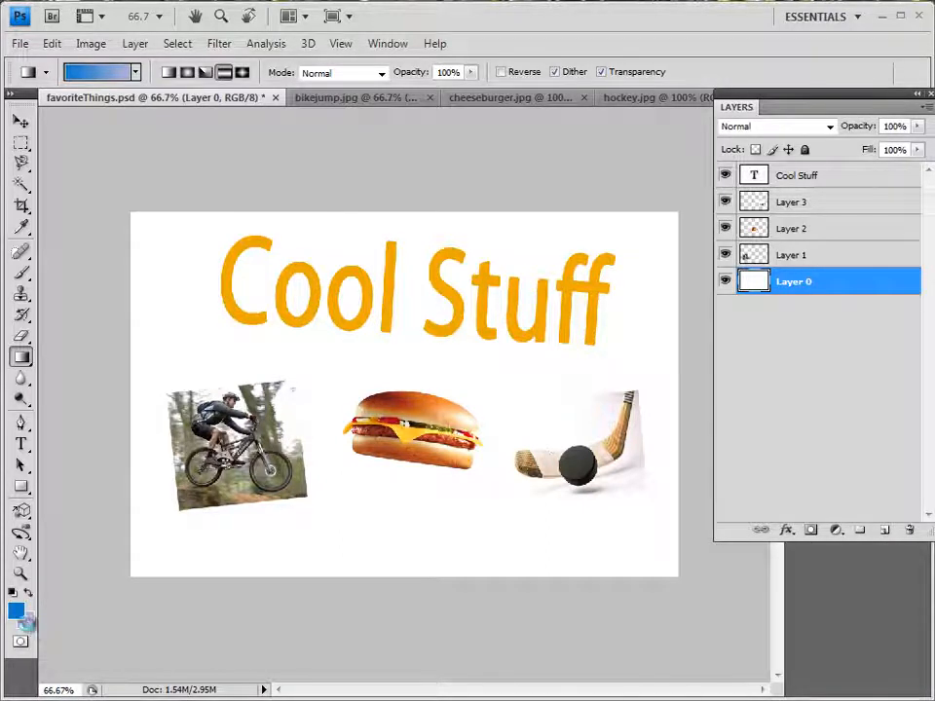
Set the background colour to near-black #262627 for the gradient
left_click(28, 625)
left_click(268, 357)
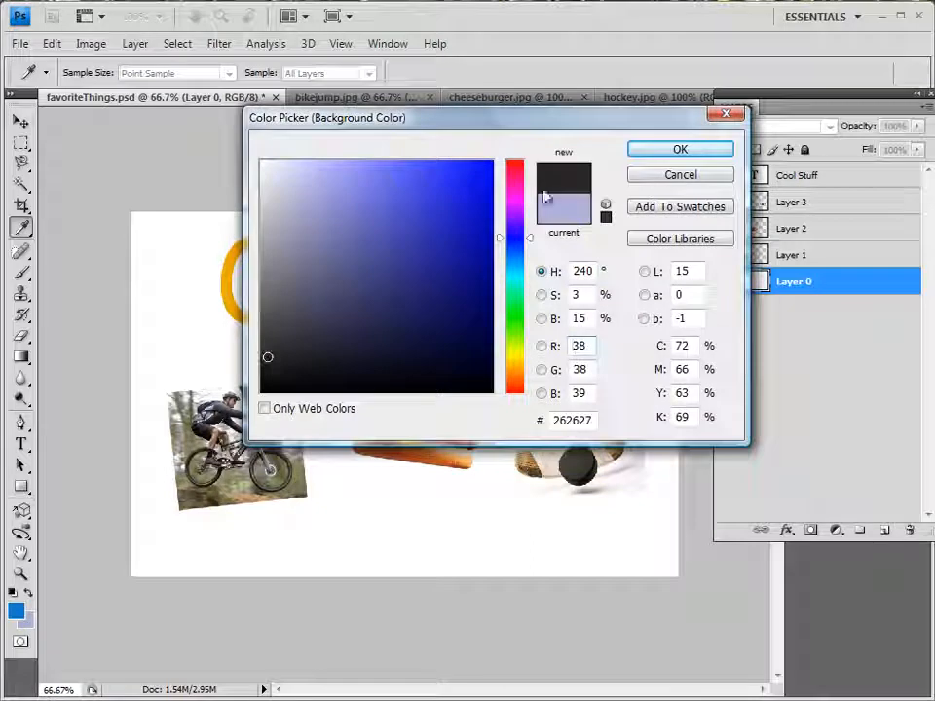
left_click(668, 155)
key("g")
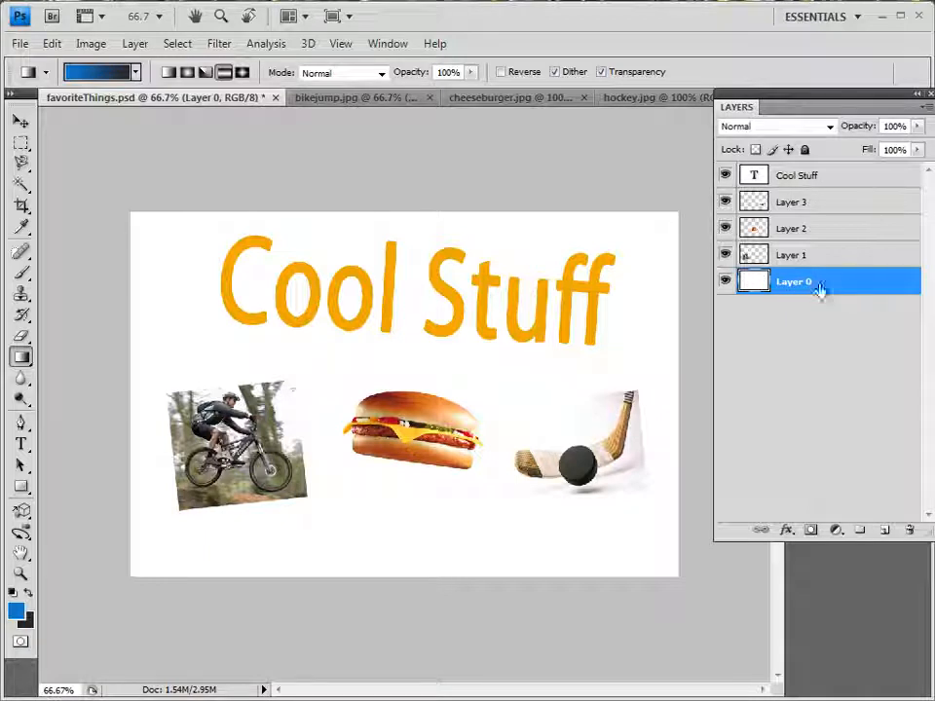
Fill Layer 0 with a reflected gradient running from blue at the canvas's lower edge to near-black at its upper edge
left_click_drag(294, 217, 404, 569)
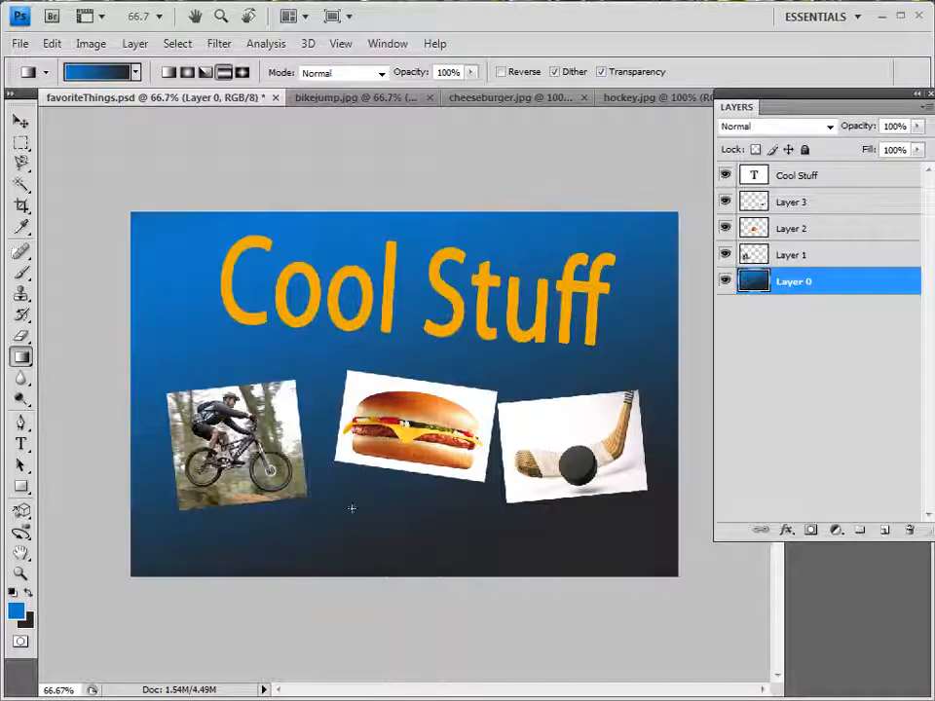
left_click_drag(203, 154, 446, 694)
left_click_drag(331, 582, 408, 216)
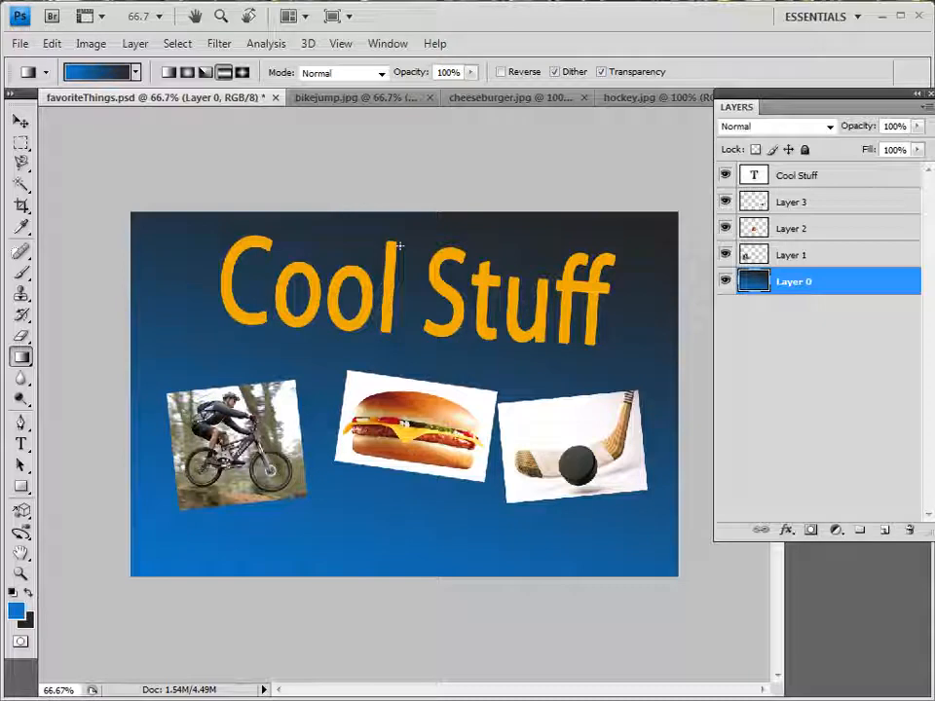
Nudge the cheeseburger on Layer 2 left until it sits evenly between the cyclist and hockey pictures
left_click(790, 234)
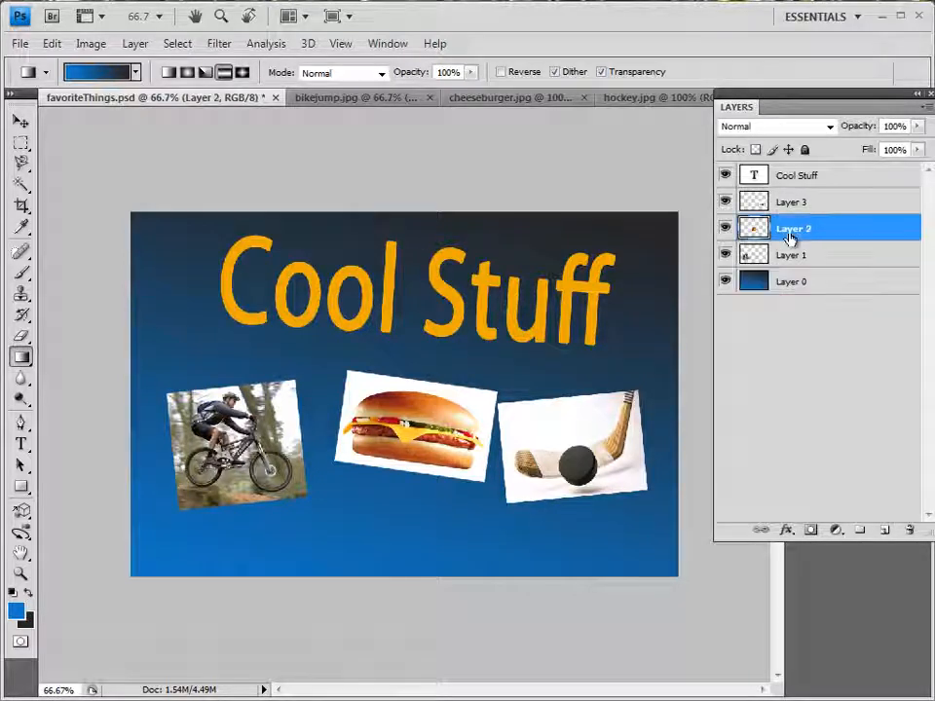
left_click(18, 117)
key("Left")
key("Left")
key("Left")
key("Left")
key("Left")
key("Left")
key("Left")
key("Left")
key("Left")
key("Left")
key("Left")
key("Left")
key("Left")
key("Left")
key("Left")
key("Left")
key("Left")
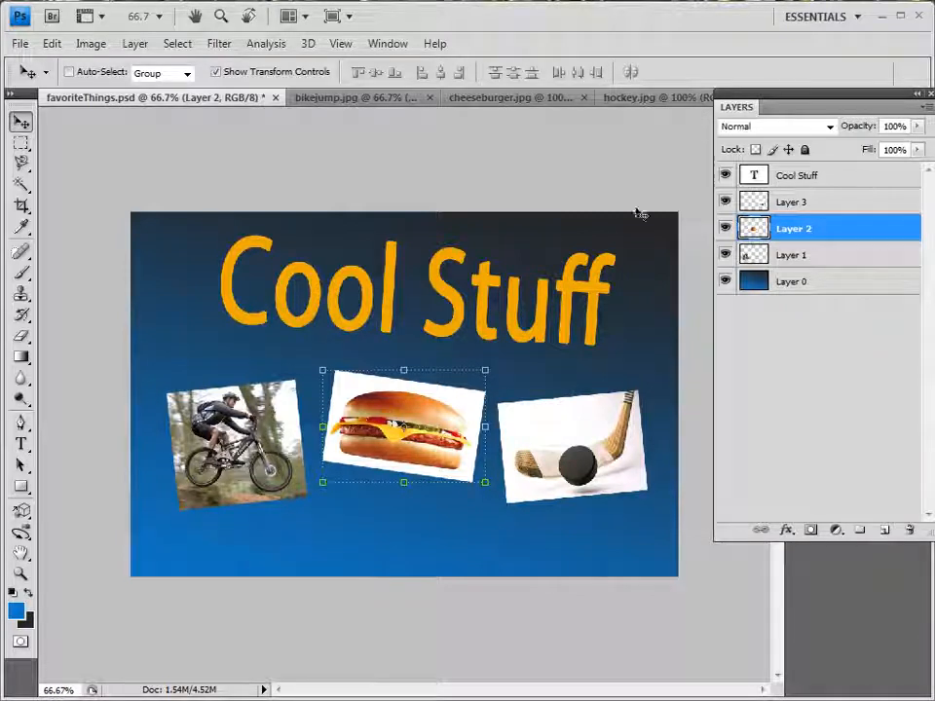
Add a drop shadow to the cyclist on Layer 1 with angle 51°, distance 11 px, spread 41% and size 10 px
left_click(789, 203)
left_click(792, 259)
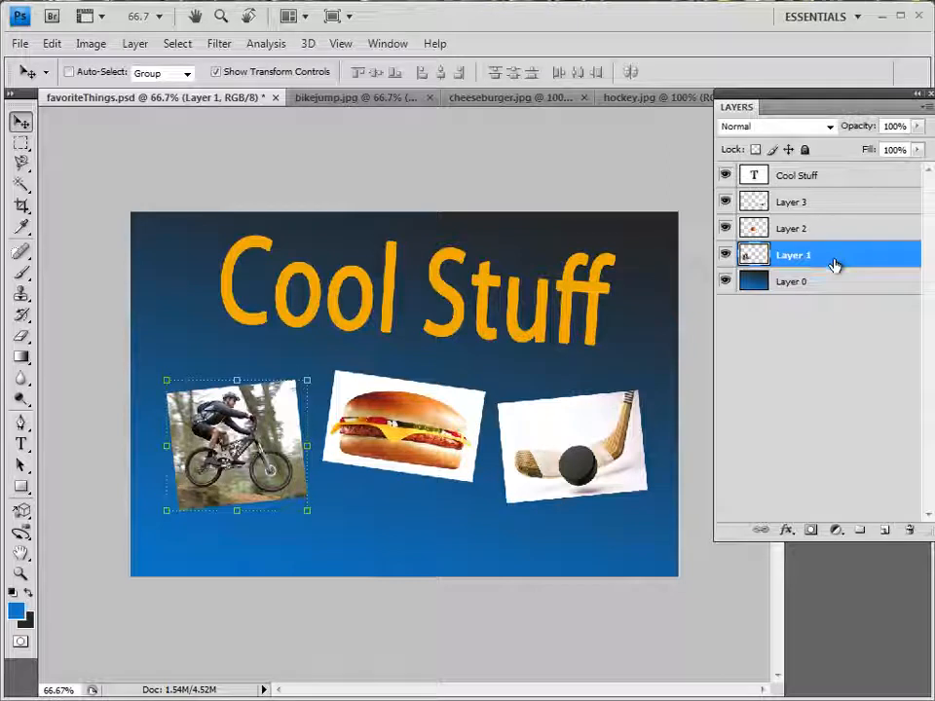
right_click(839, 259)
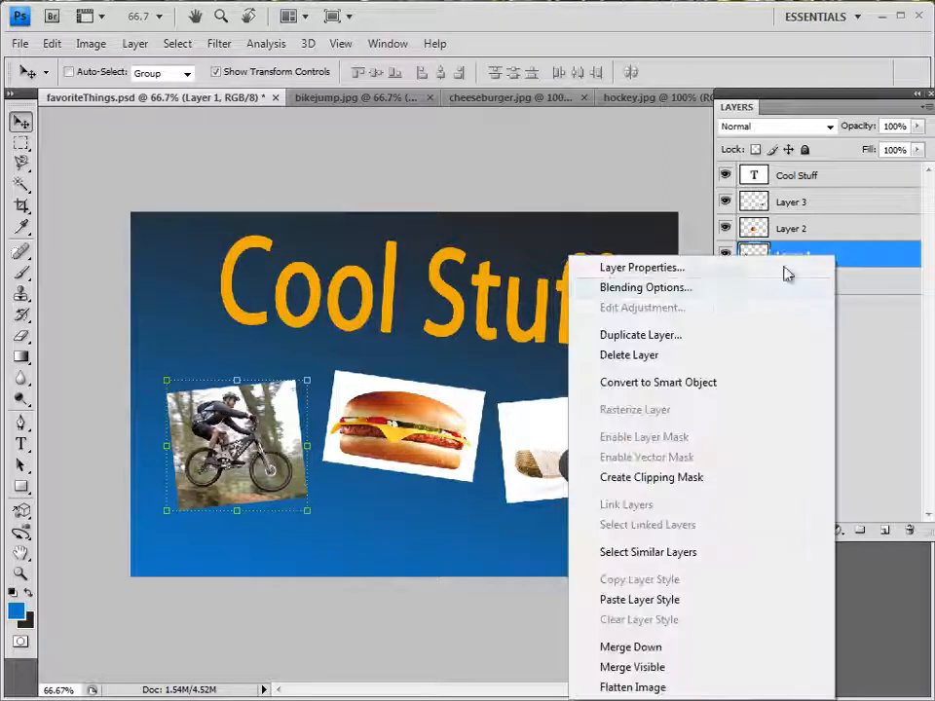
left_click(710, 290)
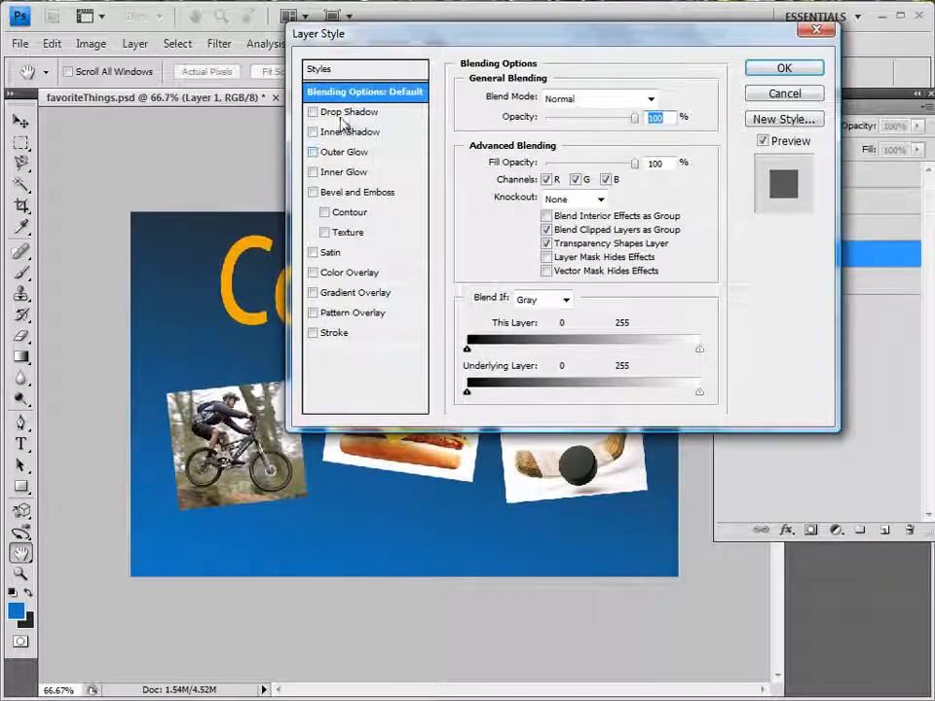
left_click(348, 114)
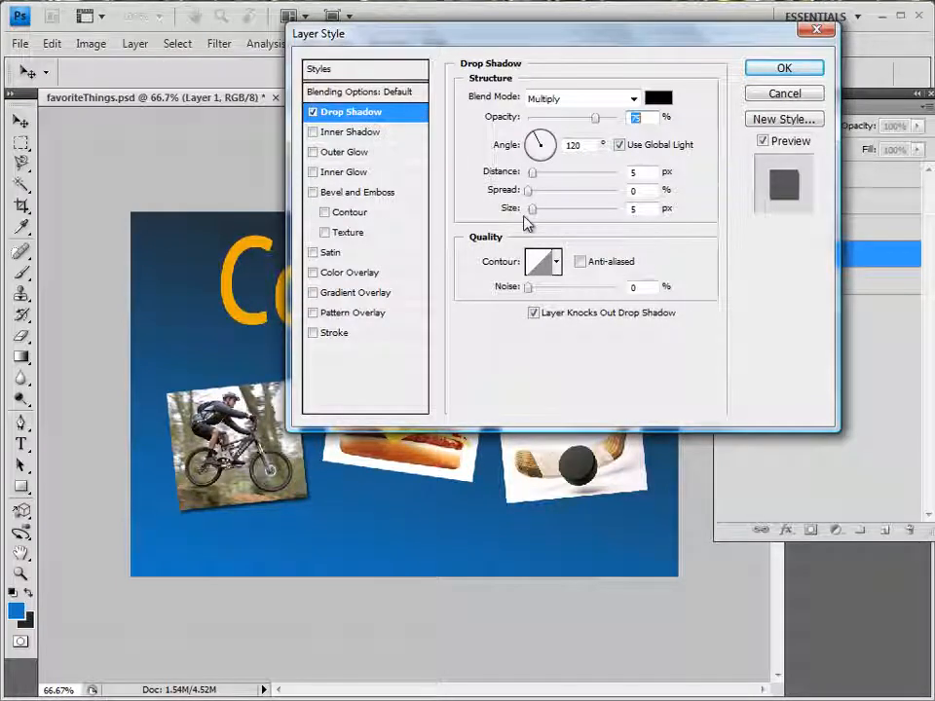
left_click_drag(532, 213, 539, 181)
left_click_drag(547, 138, 545, 139)
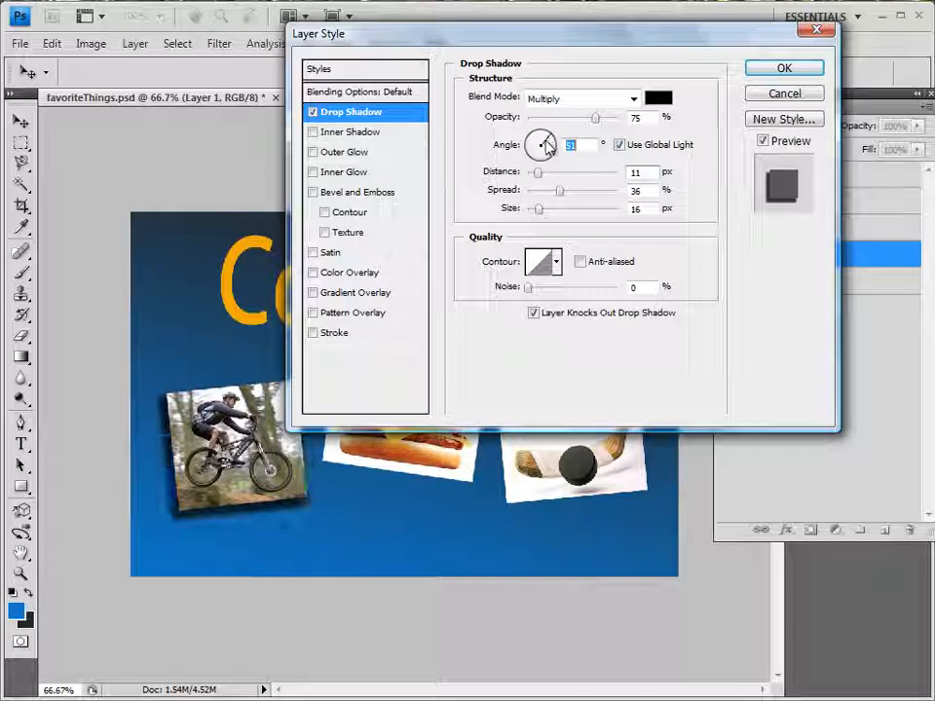
left_click_drag(560, 191, 539, 216)
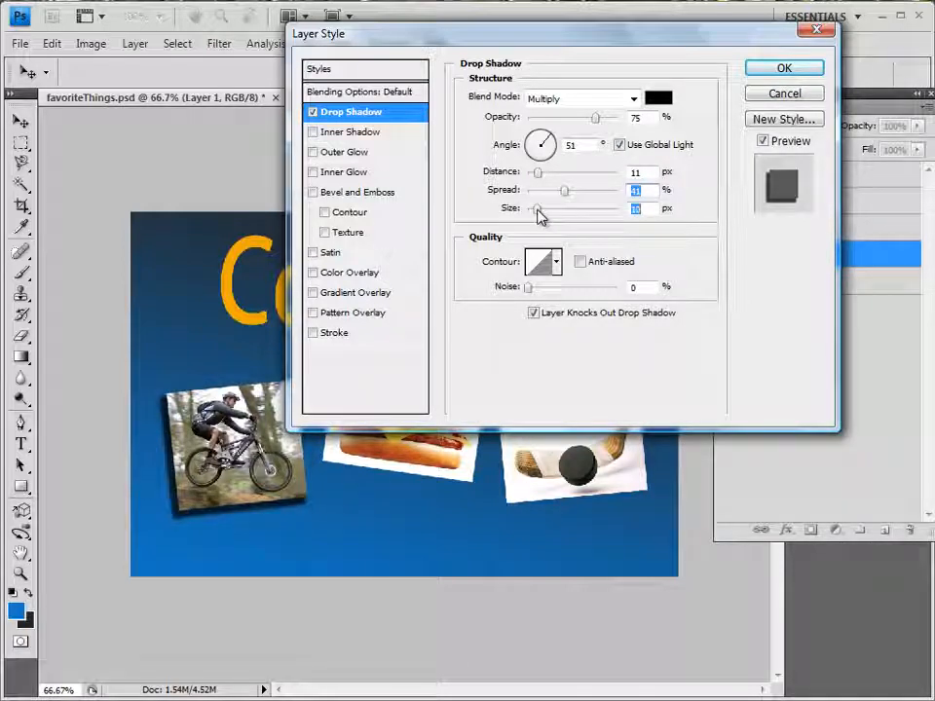
Add a 3 px black outside stroke to Layer 1 and apply the layer style
left_click(314, 335)
left_click(335, 334)
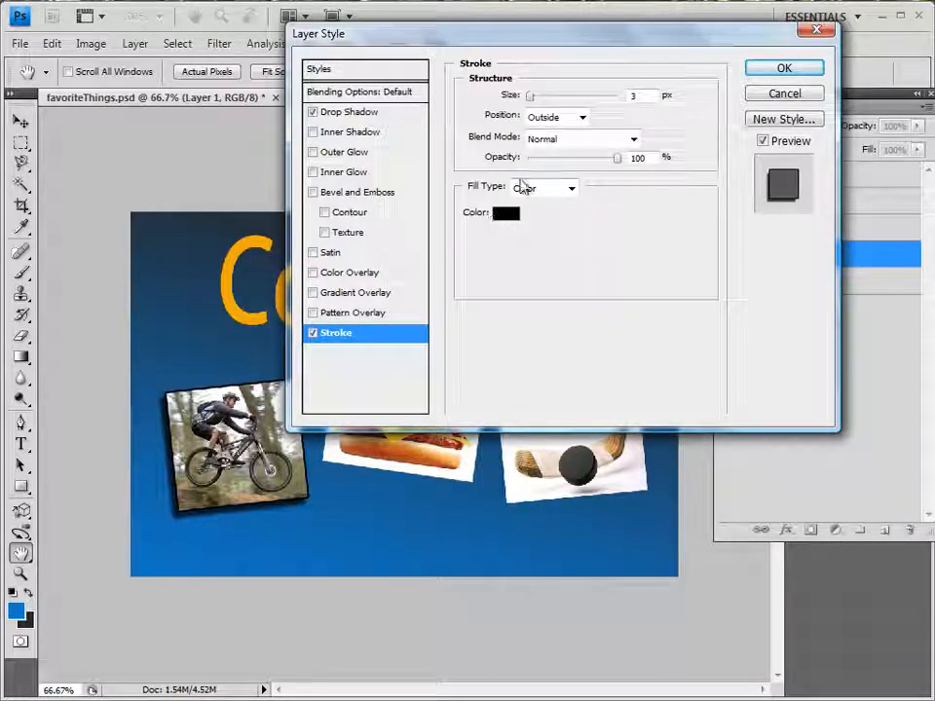
left_click_drag(531, 99, 529, 104)
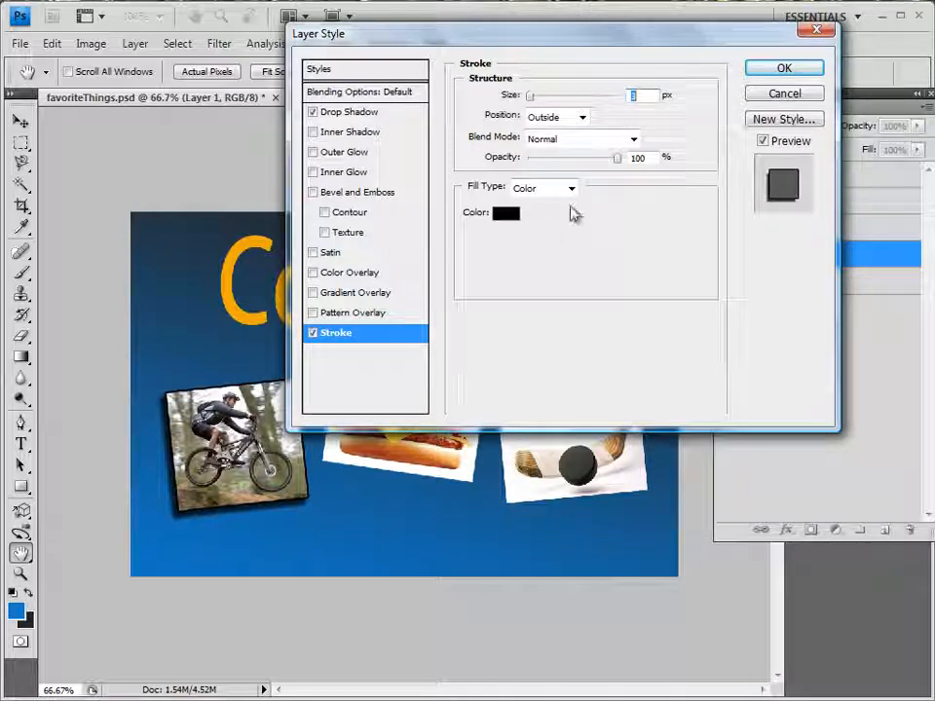
left_click(776, 70)
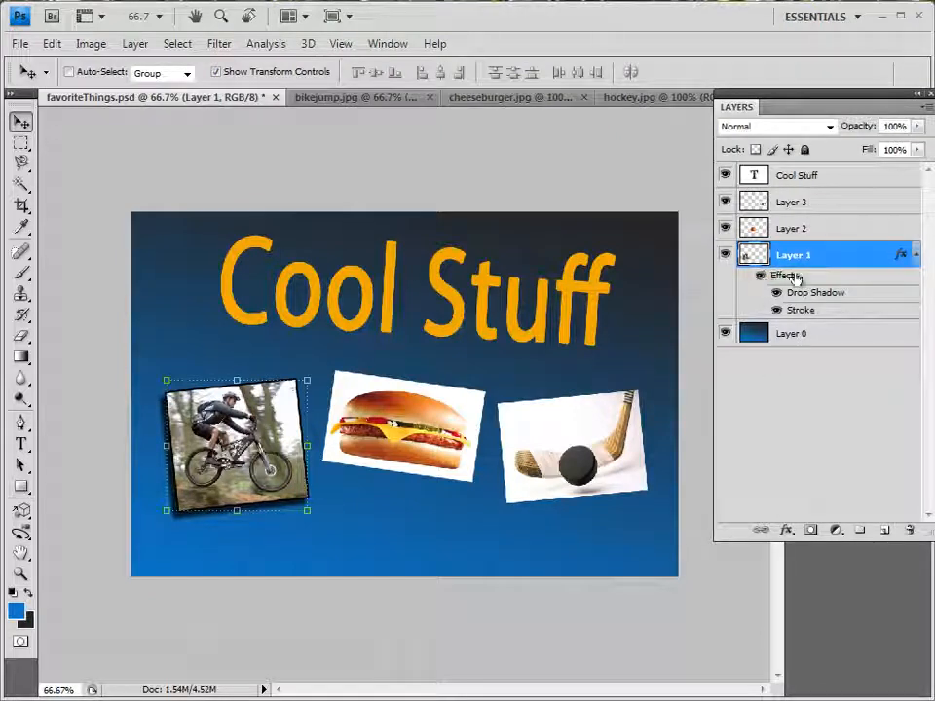
Copy Layer 1's layer style onto the cheeseburger on Layer 2 and the hockey picture on Layer 3
right_click(836, 265)
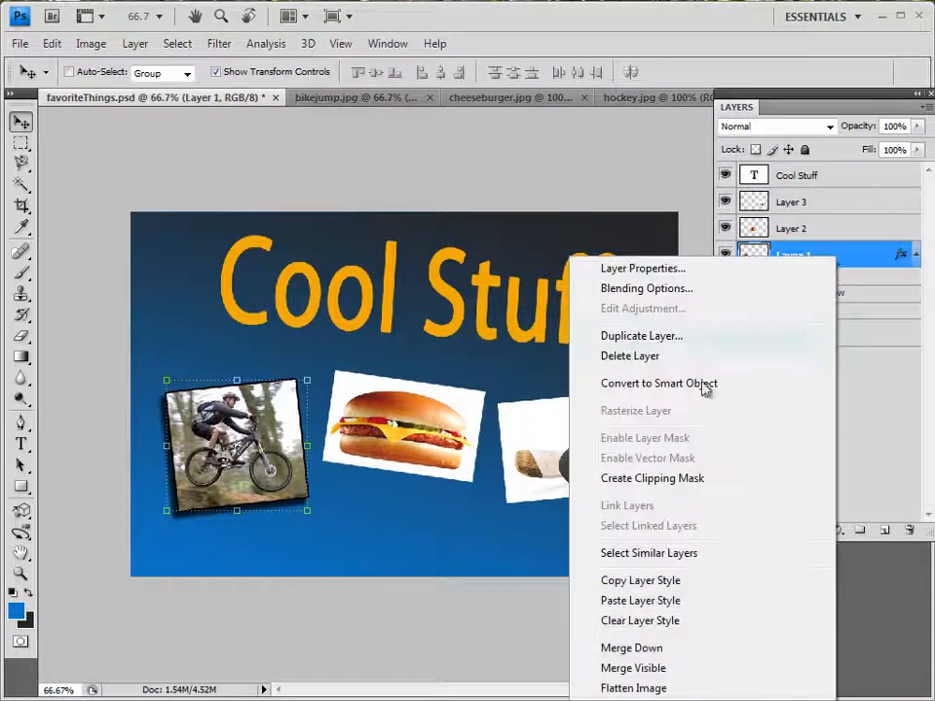
left_click(667, 582)
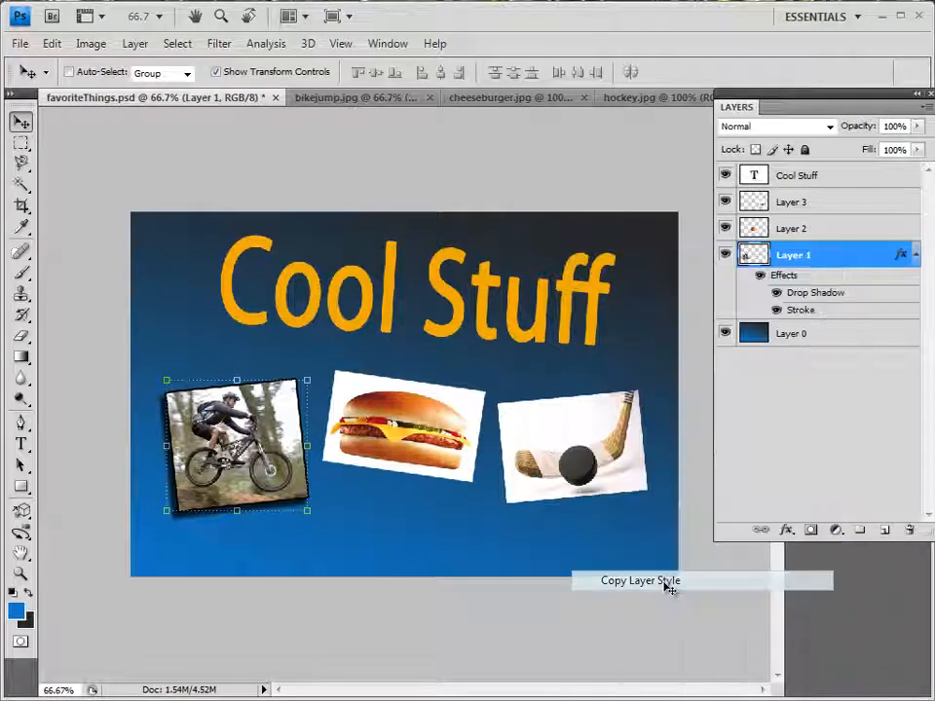
left_click(822, 232)
right_click(823, 233)
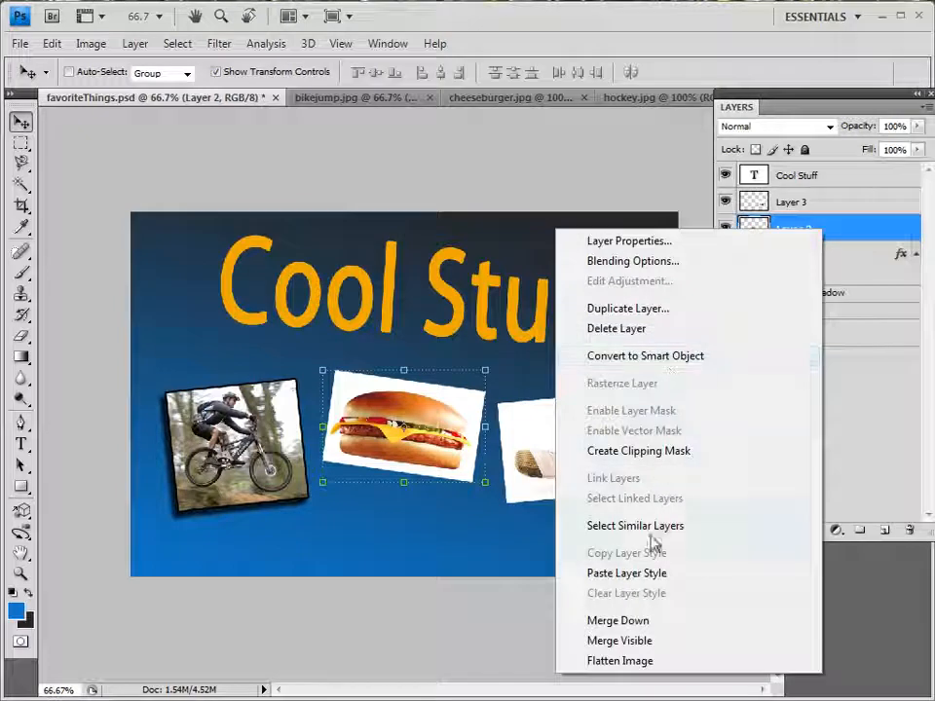
left_click(651, 572)
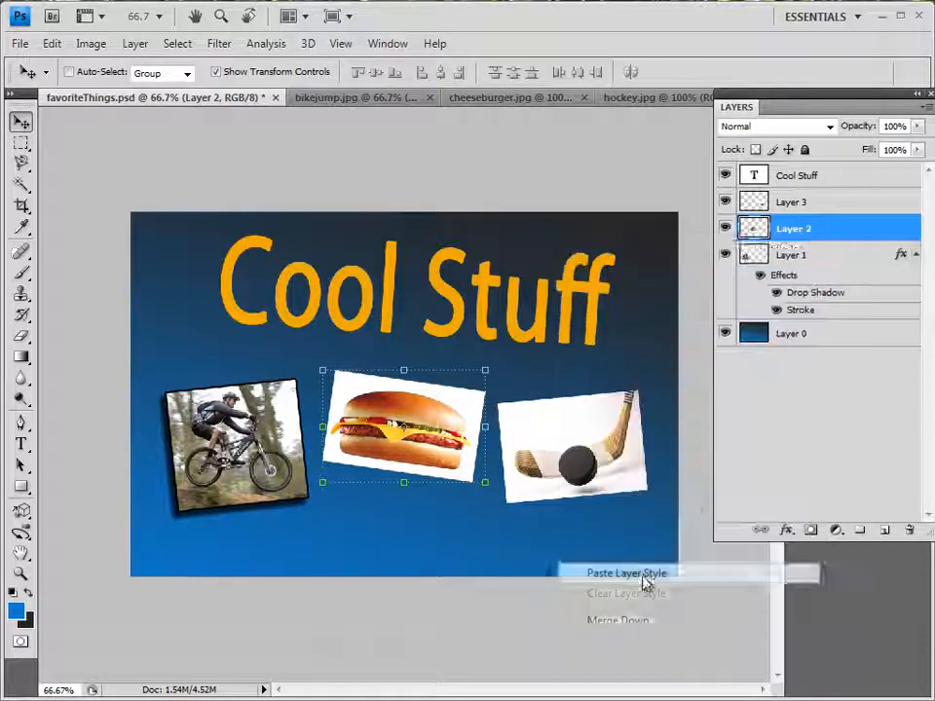
left_click(830, 205)
right_click(829, 204)
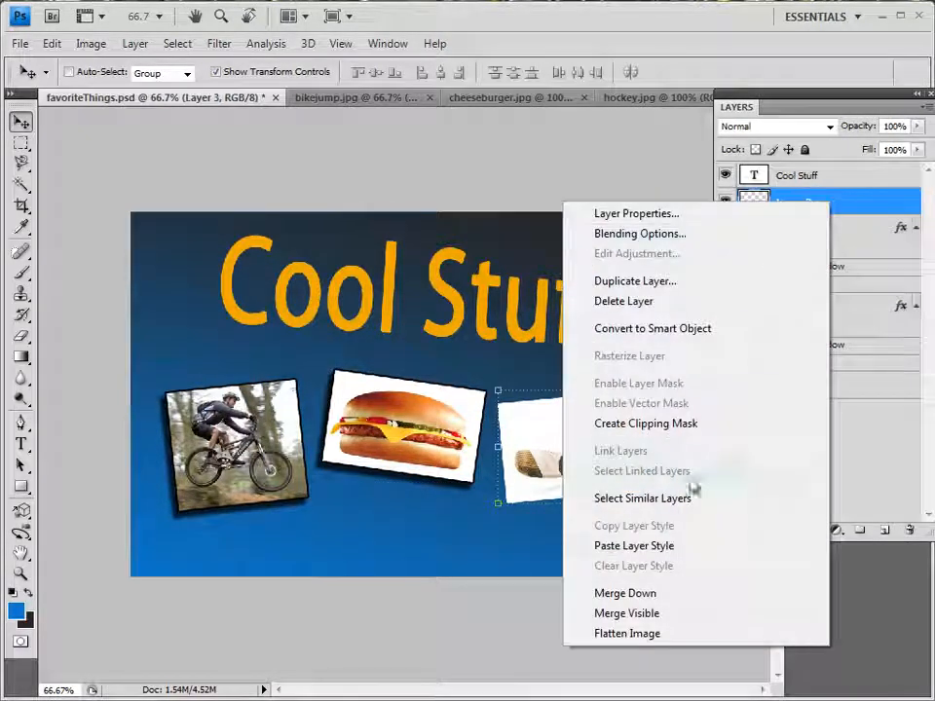
left_click(674, 548)
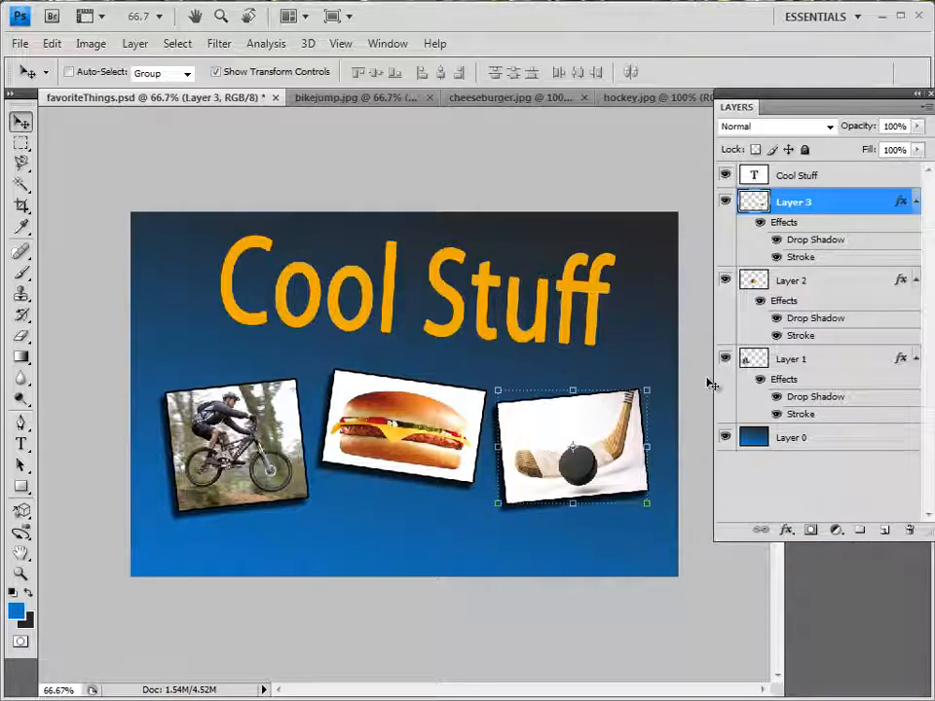
Nudge the cyclist picture on Layer 1 slightly left and down
left_click(809, 363)
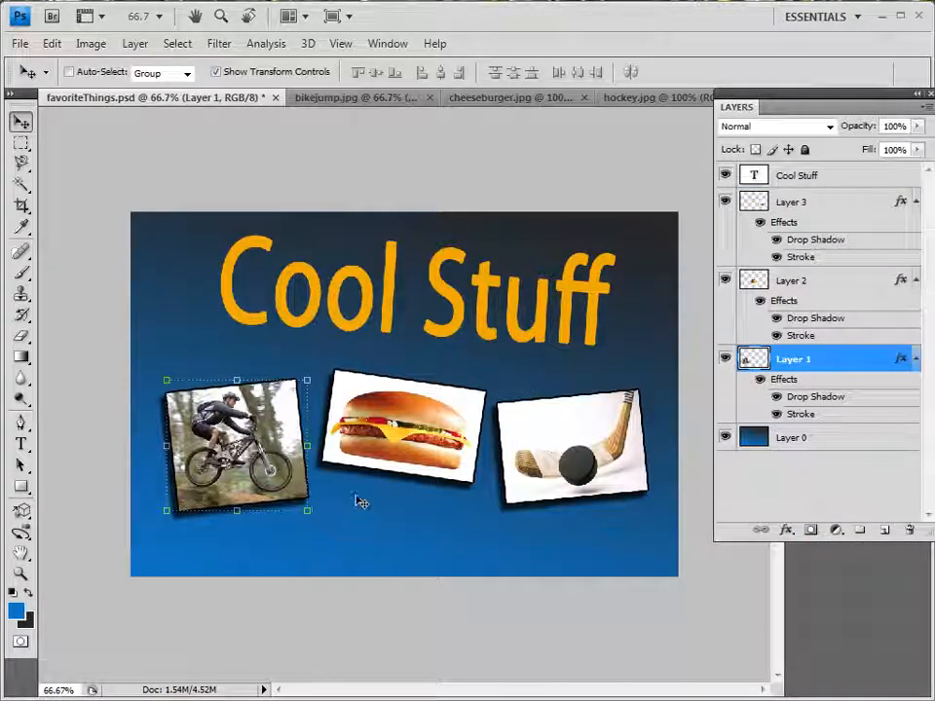
key("Left")
key("Left")
key("Left")
key("Left")
key("Left")
key("Left")
key("Left")
key("Left")
key("Down")
key("Down")
key("Down")
key("Down")
key("Down")
key("Down")
key("Down")
key("Down")
key("Down")
key("Down")
key("Down")
key("Down")
key("Down")
key("Down")
key("Left")
key("Left")
key("Left")
key("Left")
Nudge the cheeseburger picture on Layer 2 slightly down, away from the title
left_click(806, 284)
key("Down")
key("Down")
key("Down")
key("Down")
key("Down")
key("Down")
key("Down")
key("Down")
key("Down")
key("Down")
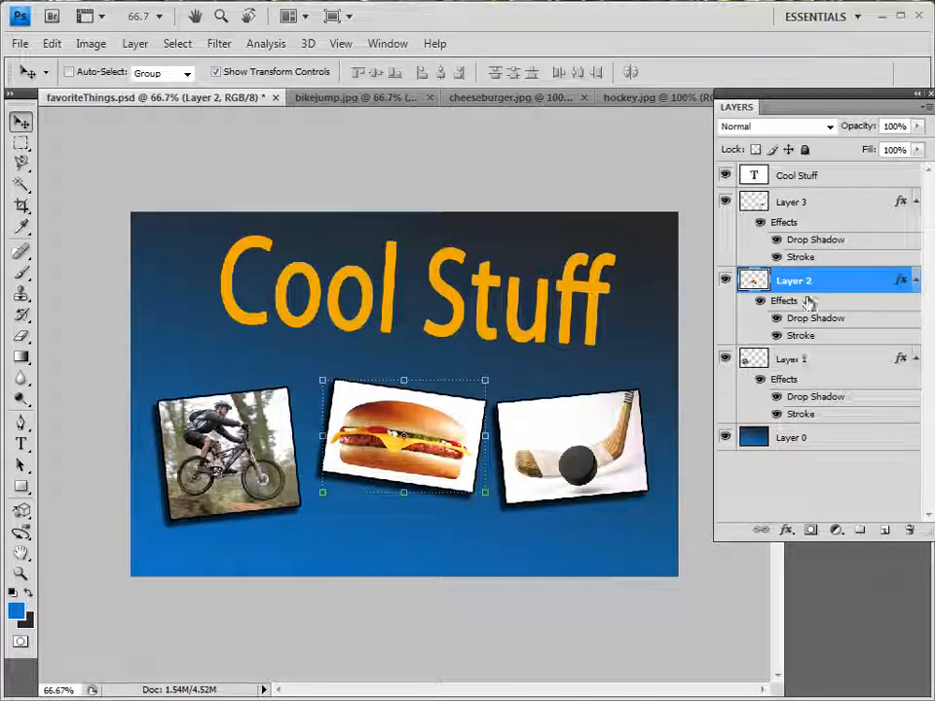
Nudge the hockey picture on Layer 3 slightly right and down
left_click(835, 207)
key("Right")
key("Right")
key("Right")
key("Right")
key("Right")
key("Right")
key("Right")
key("Right")
key("Right")
key("Right")
key("Right")
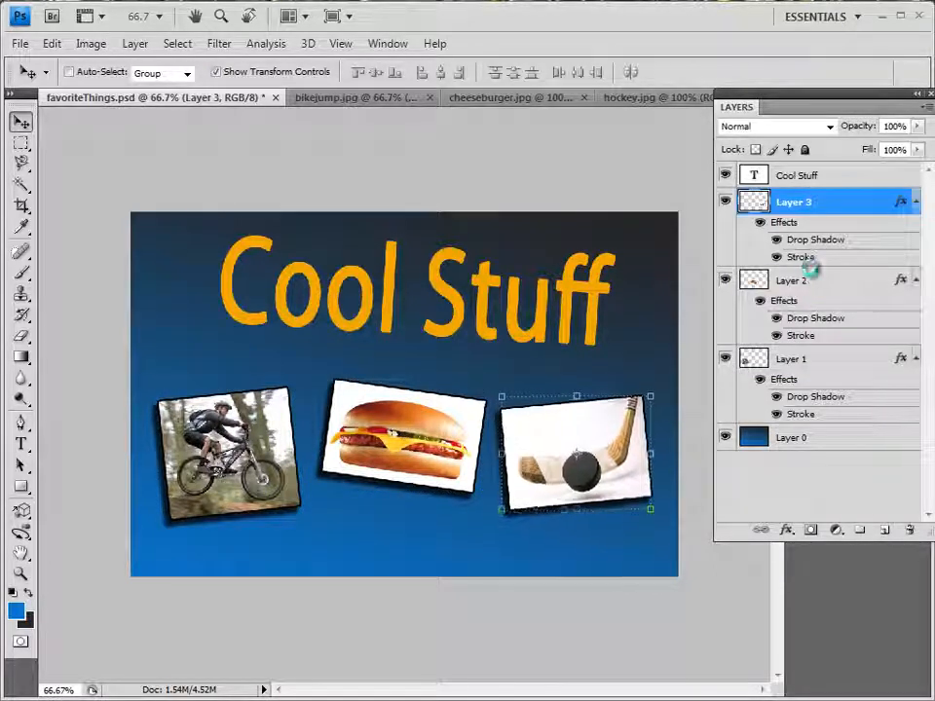
key("Down")
key("Down")
key("Down")
key("Down")
key("Down")
key("Down")
key("Down")
key("Down")
key("Down")
key("Down")
key("Down")
key("Down")
key("Down")
key("Down")
key("Down")
key("Down")
key("Down")
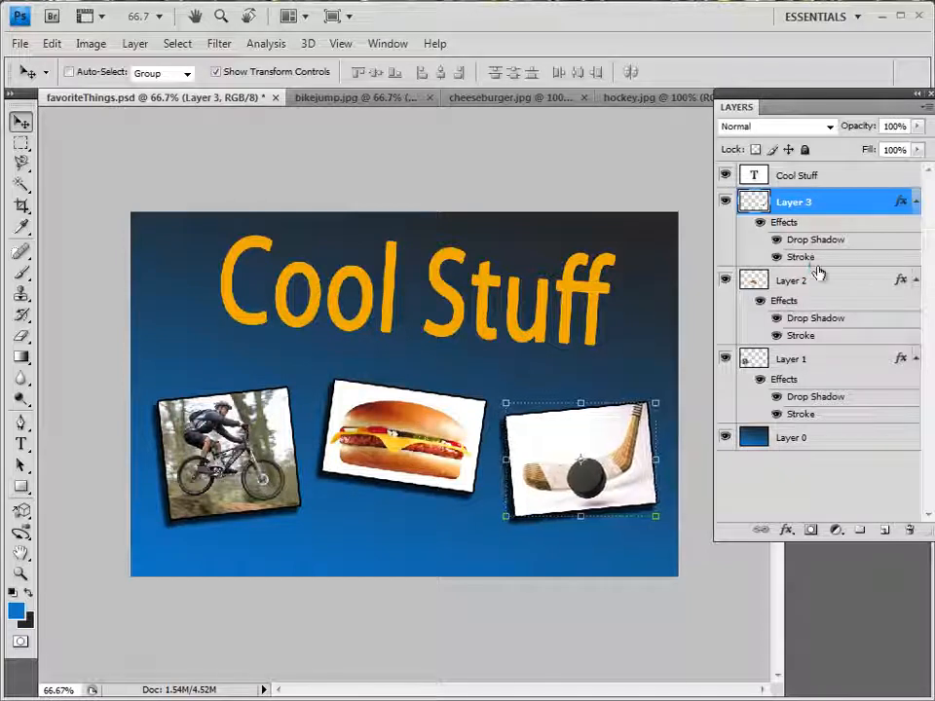
Select the whole canvas on Layer 0 and stroke it with a 10 px near-black #050505 border placed inside
left_click(800, 448)
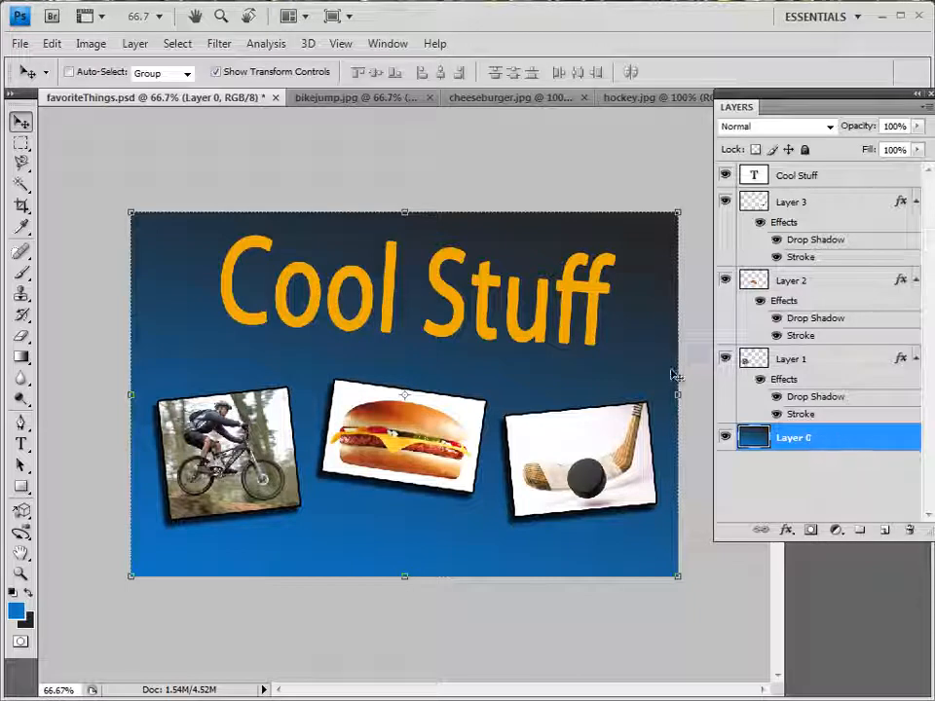
left_click(180, 44)
left_click(188, 66)
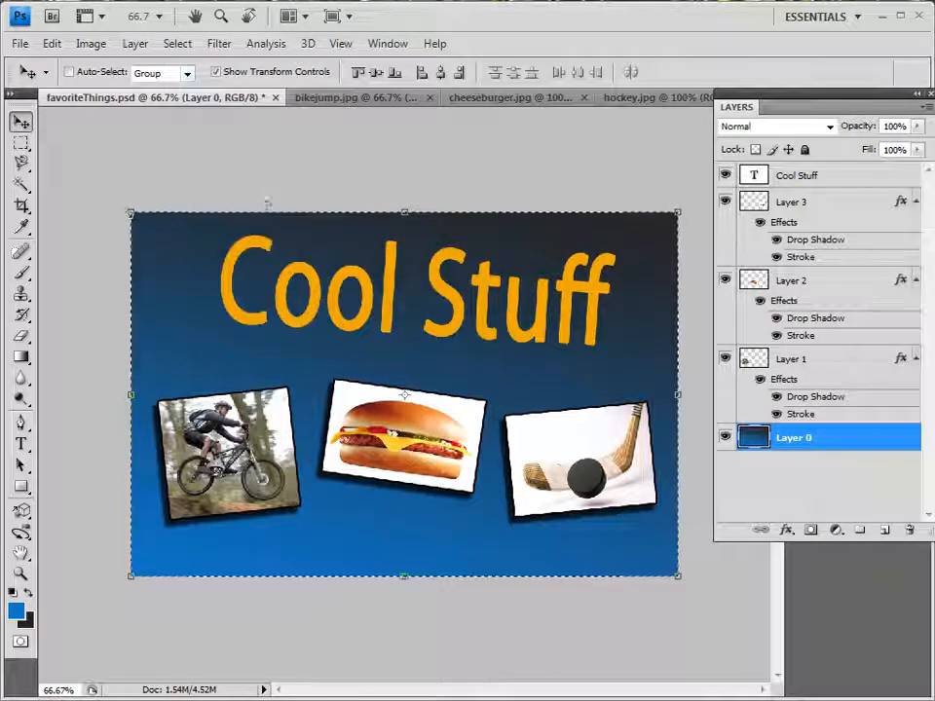
left_click(43, 39)
left_click(68, 324)
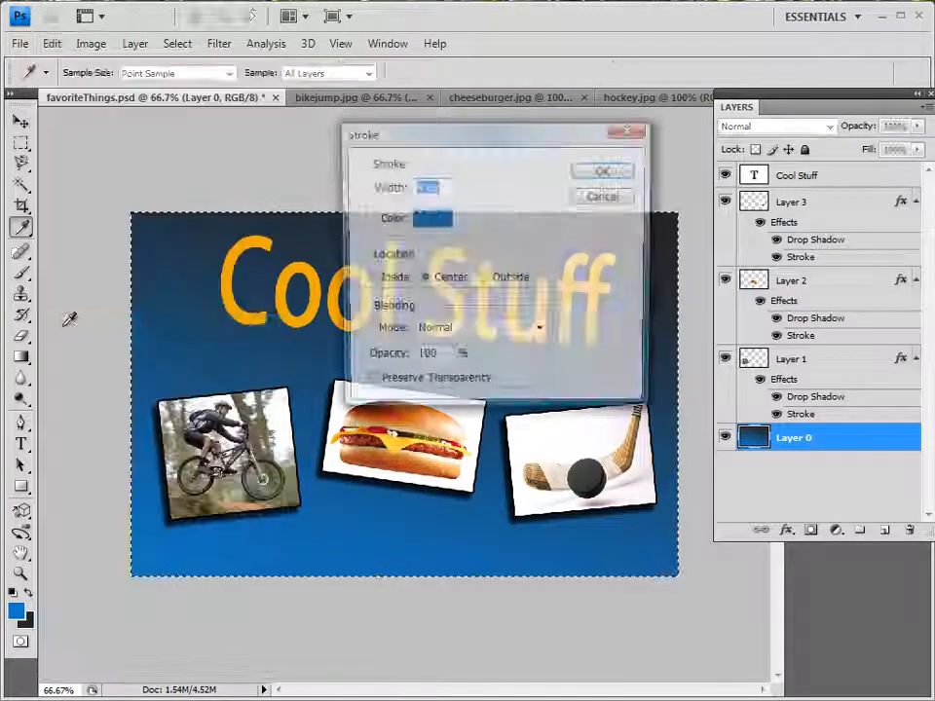
left_click(370, 278)
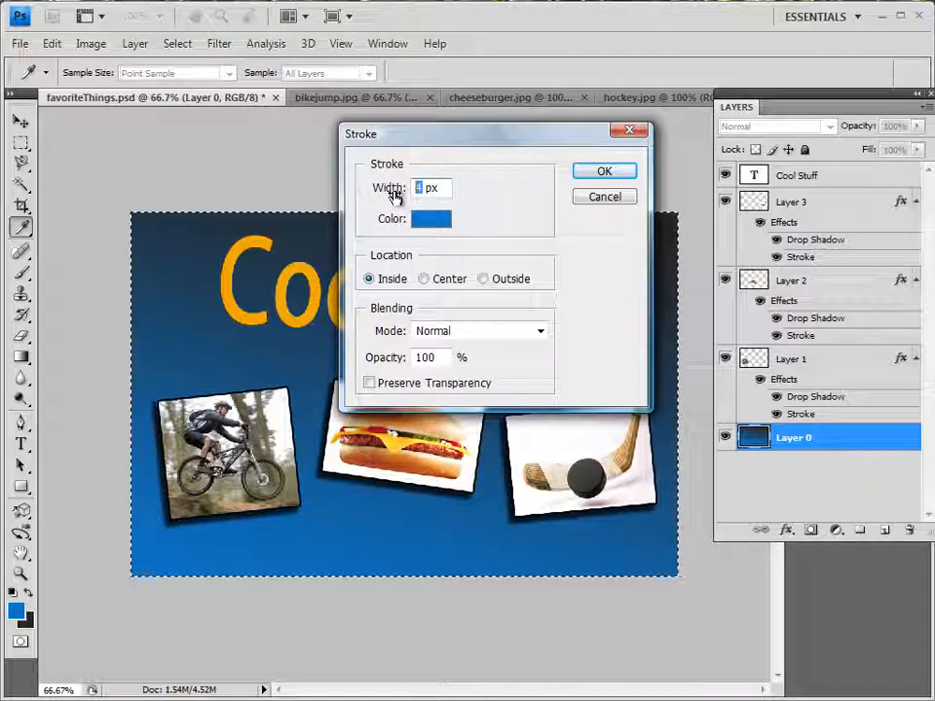
type("10")
left_click(428, 220)
left_click(261, 388)
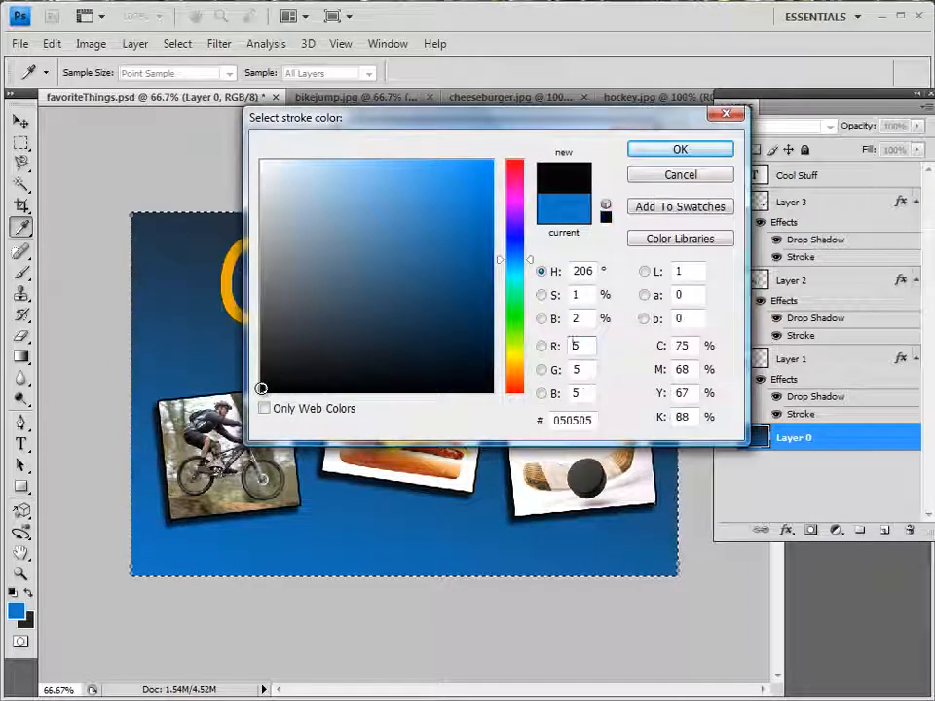
left_click(676, 150)
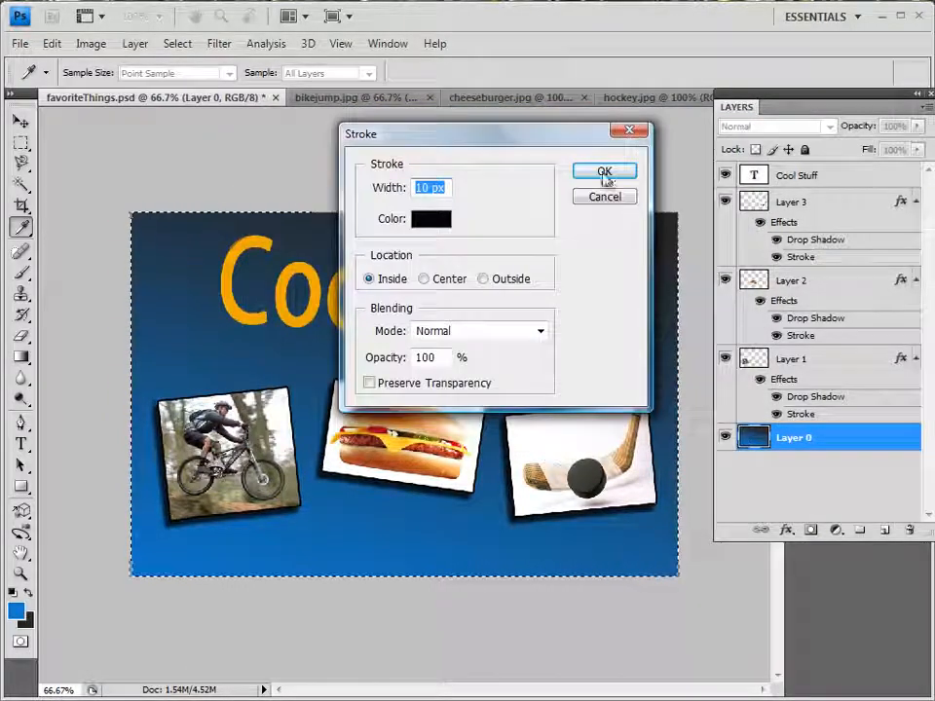
left_click(603, 173)
key("v")
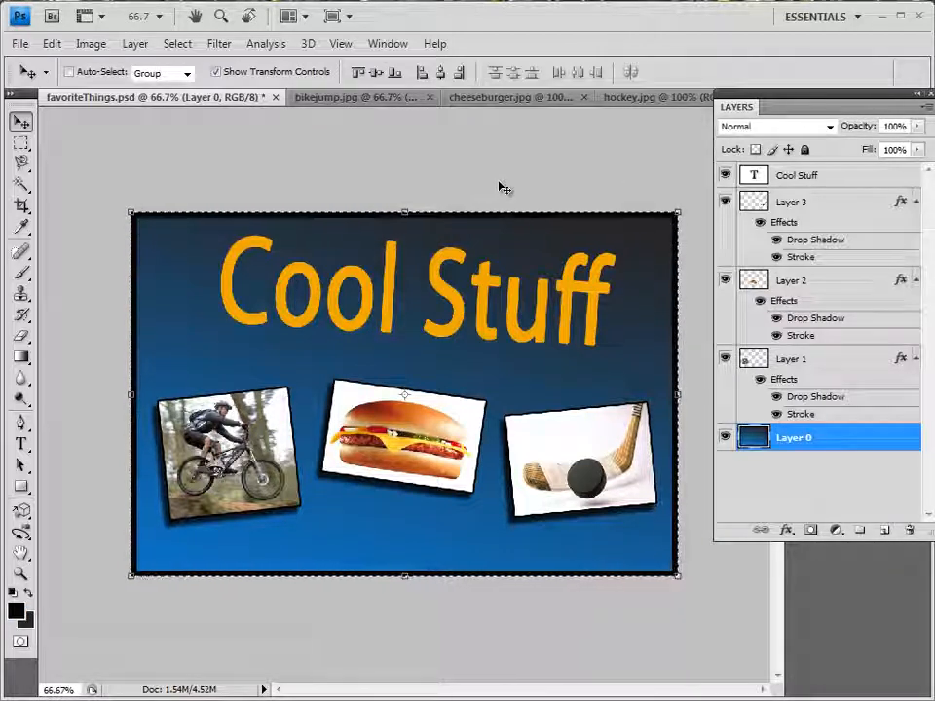
Stroke the Layer 0 selection with a 6 px near-white border placed inside, over the black one
left_click(52, 43)
left_click(86, 323)
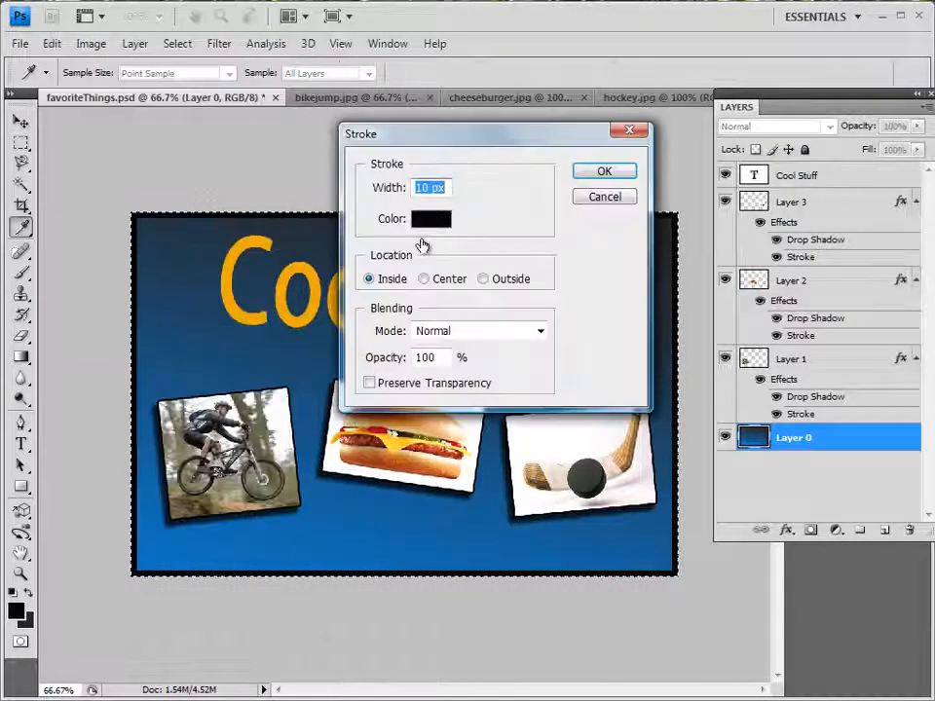
left_click(432, 219)
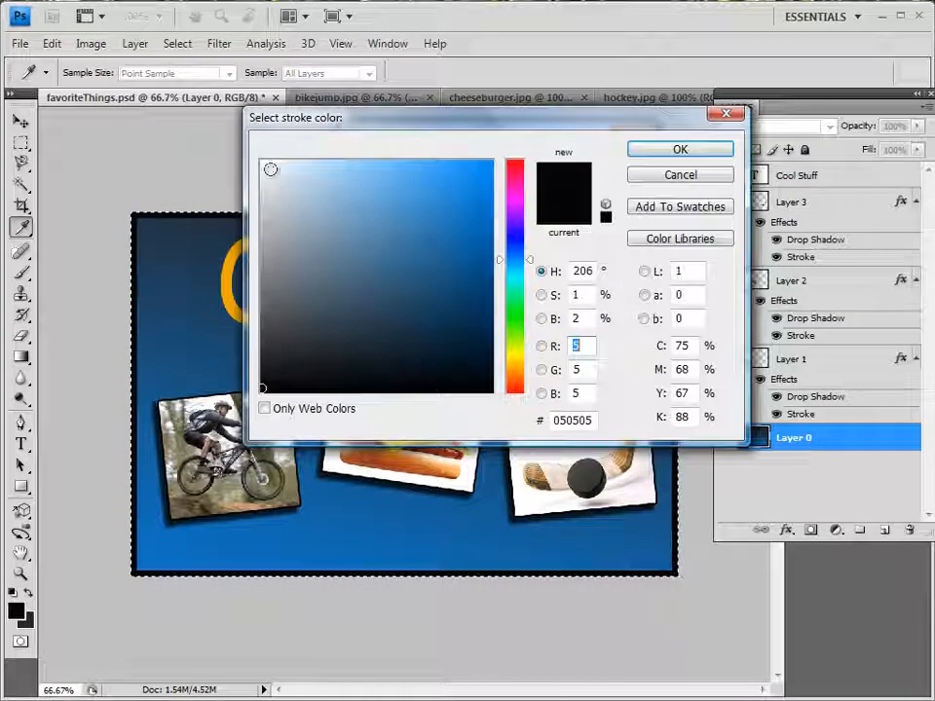
left_click(264, 164)
left_click(643, 152)
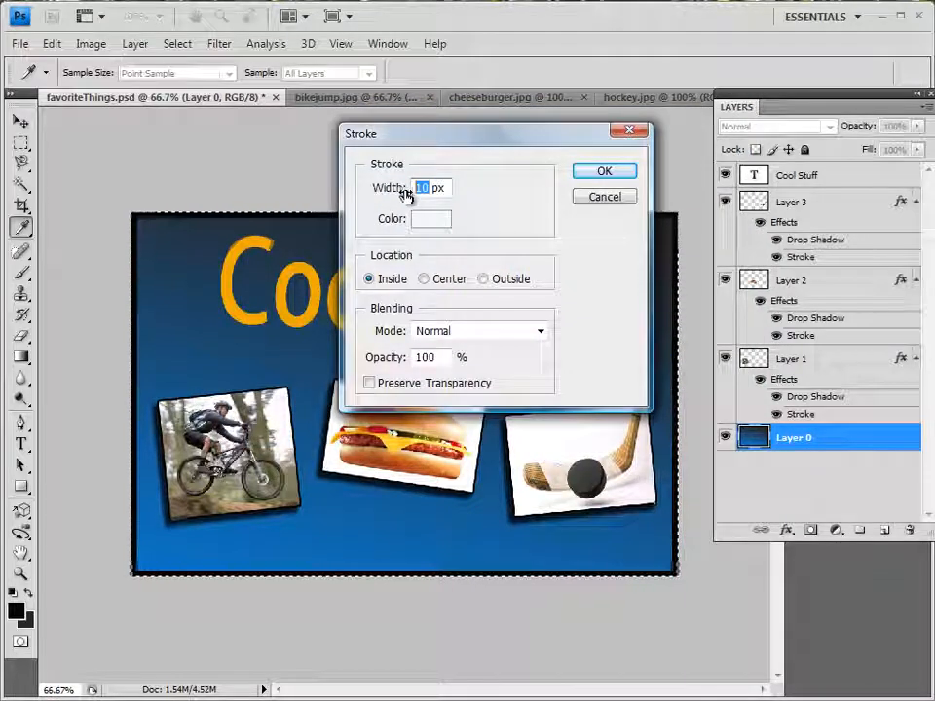
type("6")
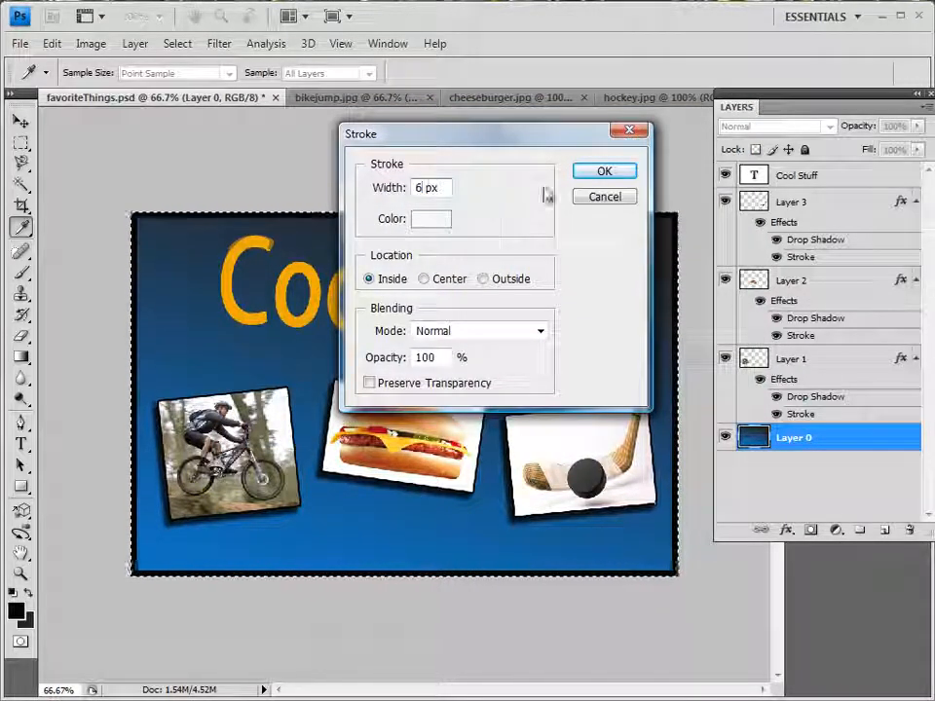
left_click(588, 178)
key("v")
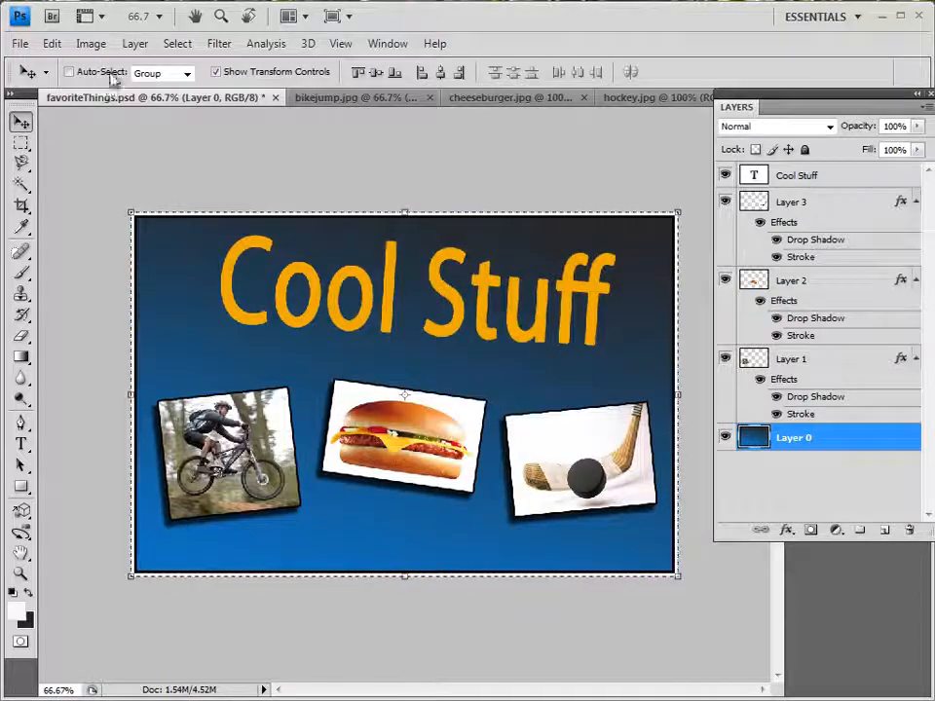
Stroke the Layer 0 selection with a 3 px near-black #040404 border placed inside, over the white one
left_click(53, 45)
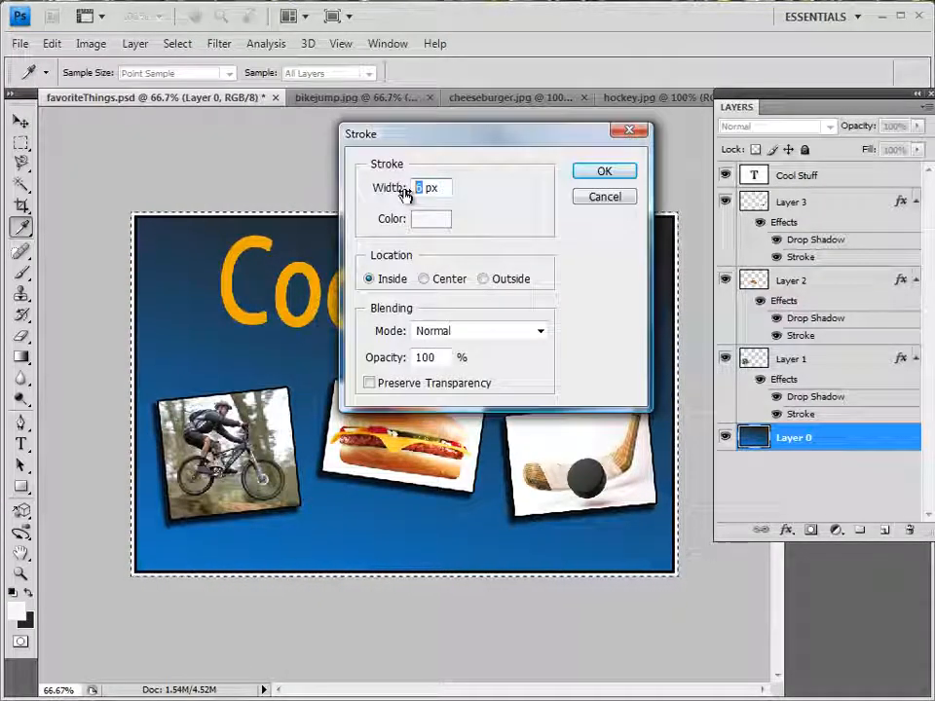
left_click(431, 218)
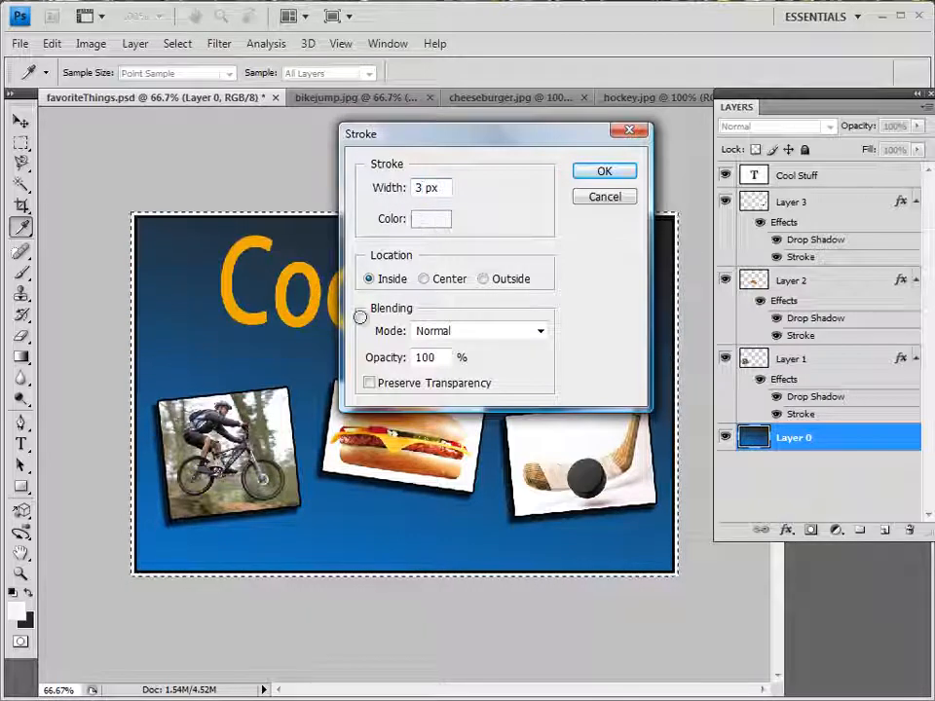
left_click(264, 390)
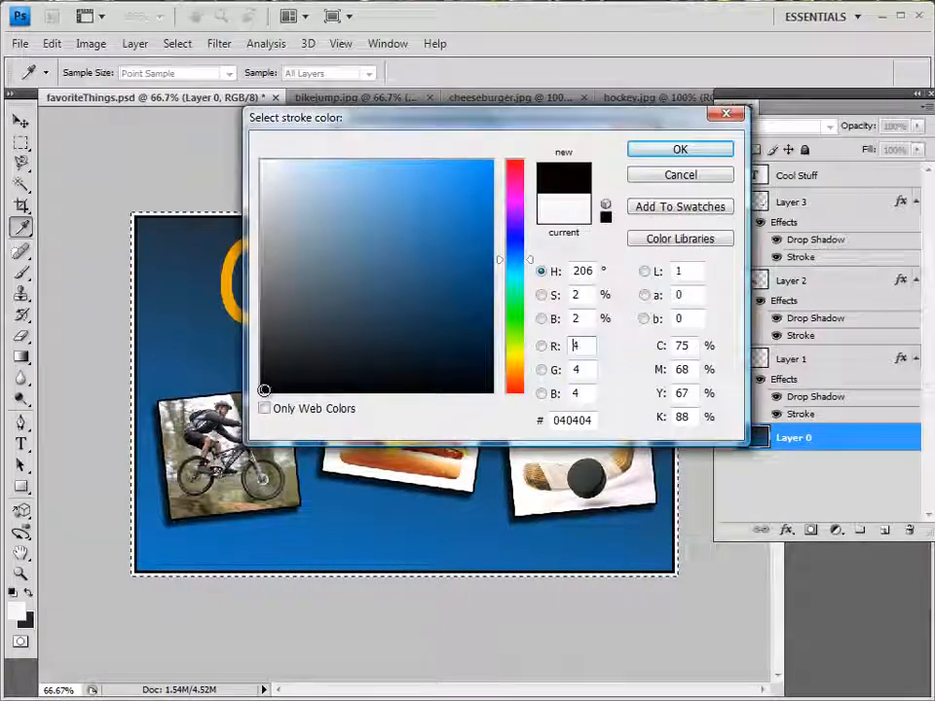
left_click(660, 151)
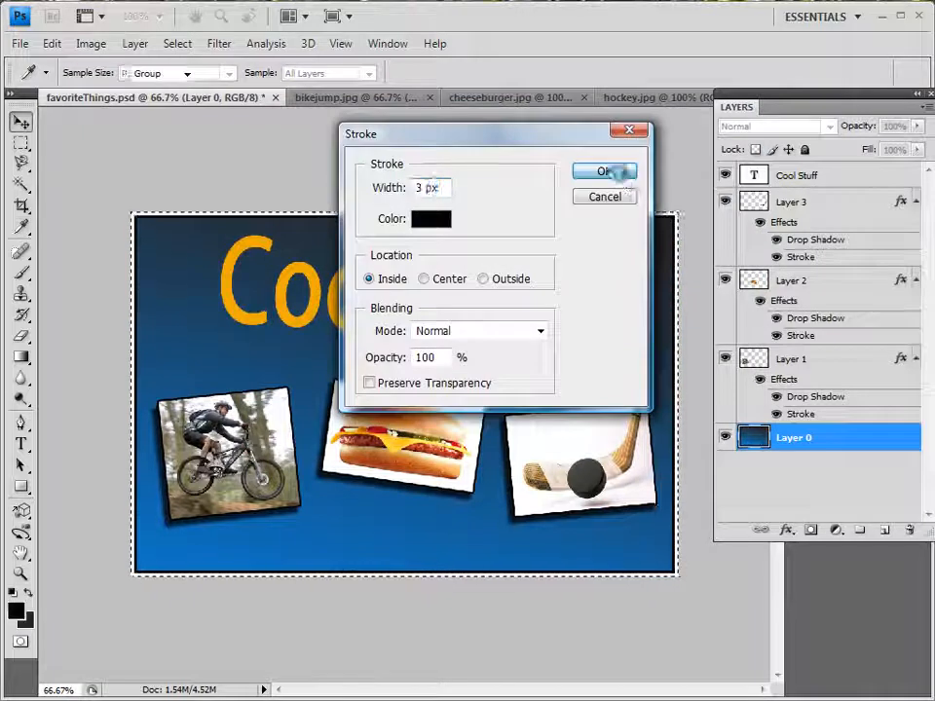
Apply the 3 px inside border stroke to Layer 0 and clear the canvas selection
left_click(619, 180)
key("v")
left_click(177, 44)
left_click(183, 79)
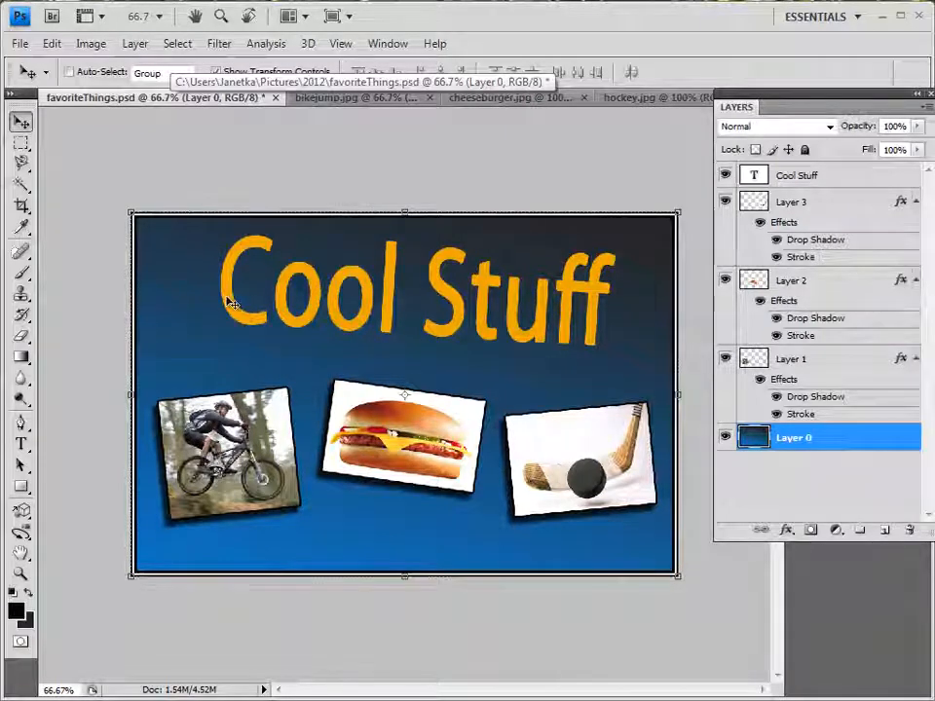
Set the word "Cool" in the title to 79.15 pt with 78% vertical scale and -60 tracking
left_click(803, 180)
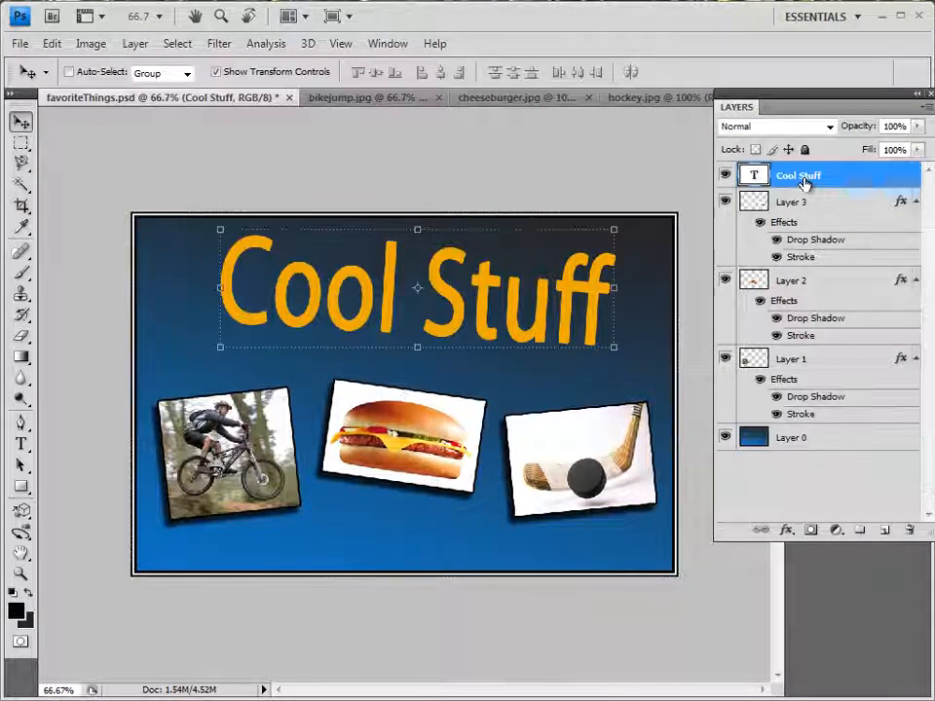
right_click(803, 181)
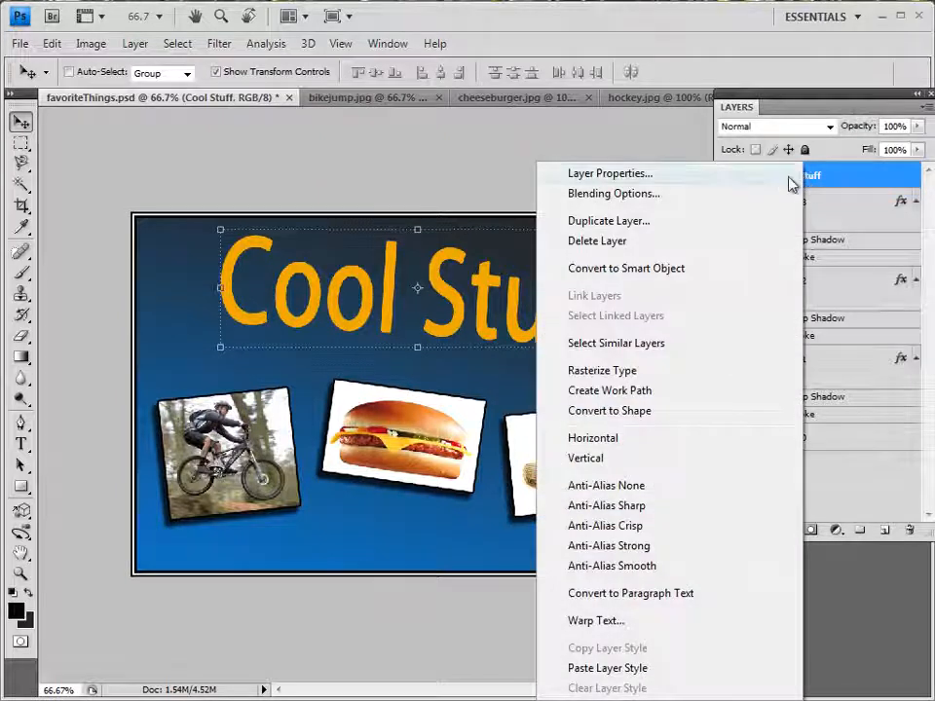
key("Escape")
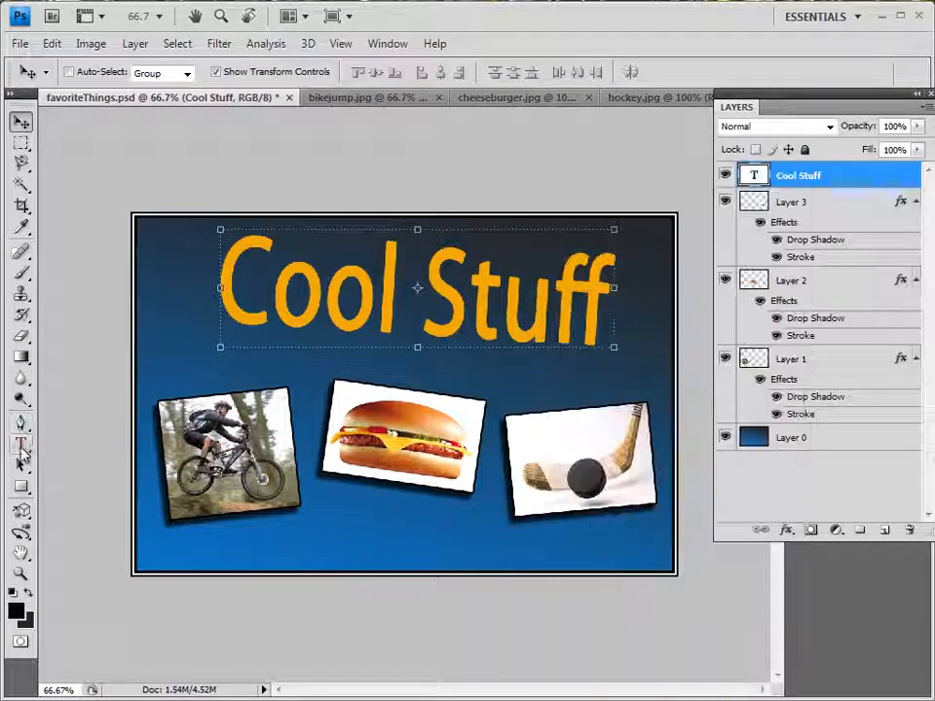
left_click(21, 444)
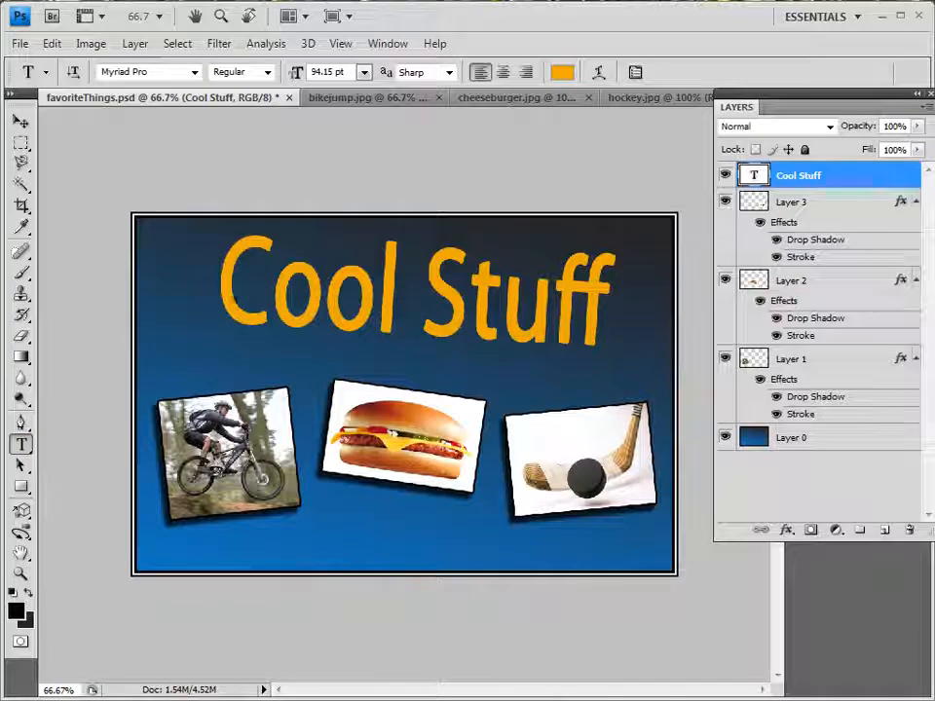
left_click(223, 282)
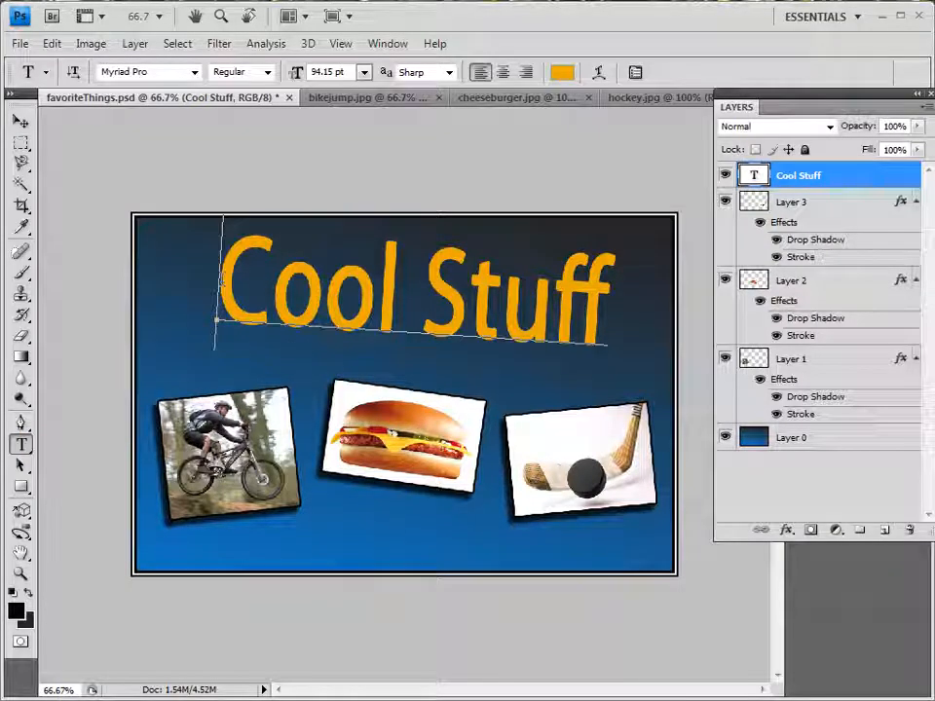
left_click_drag(223, 280, 400, 292)
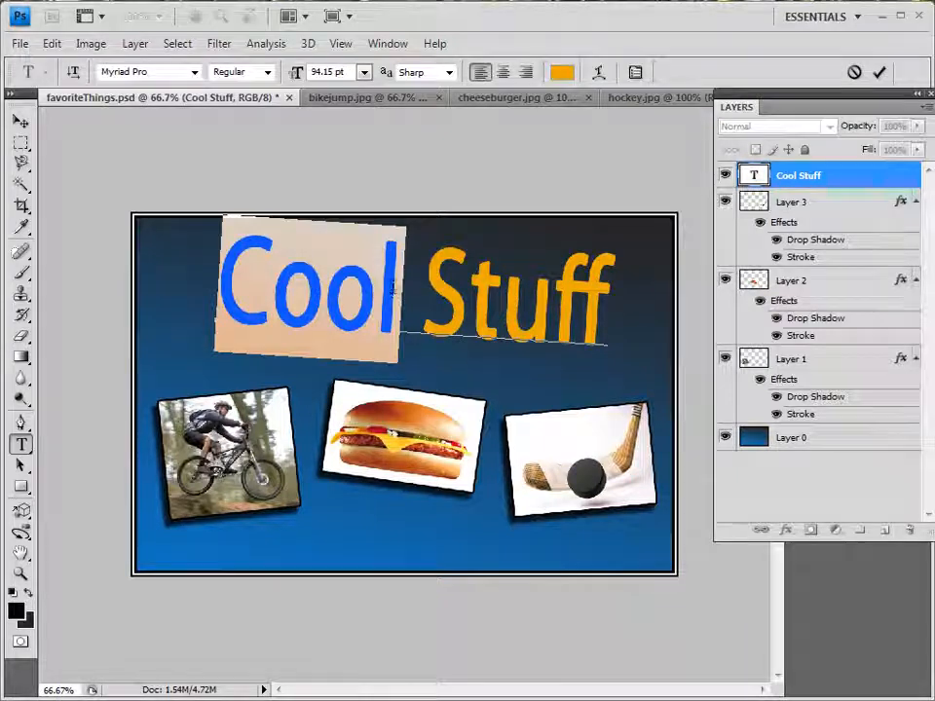
left_click(387, 43)
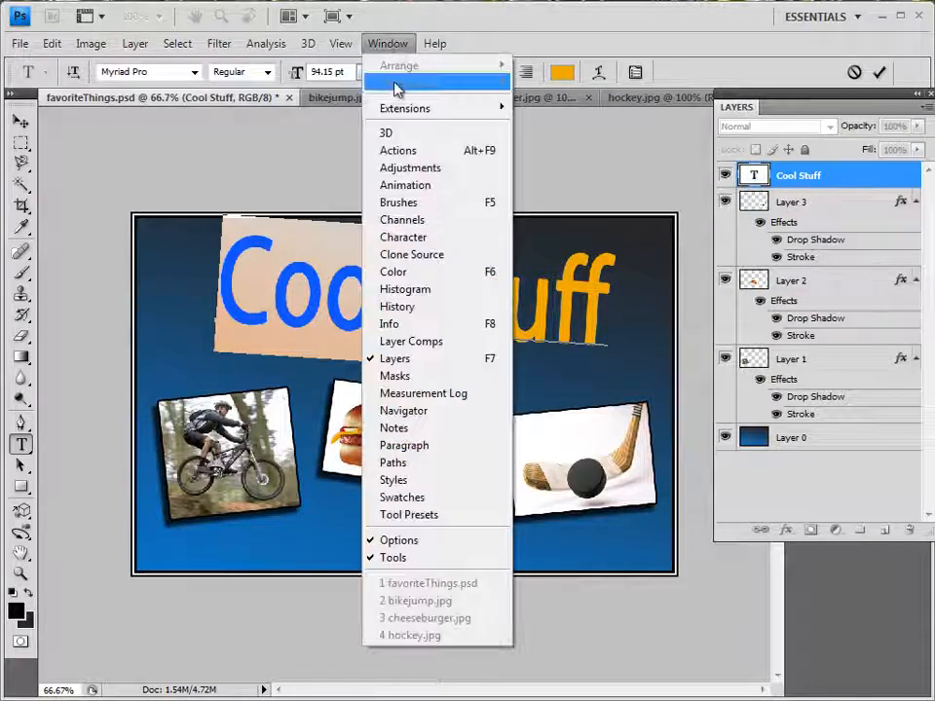
left_click(416, 244)
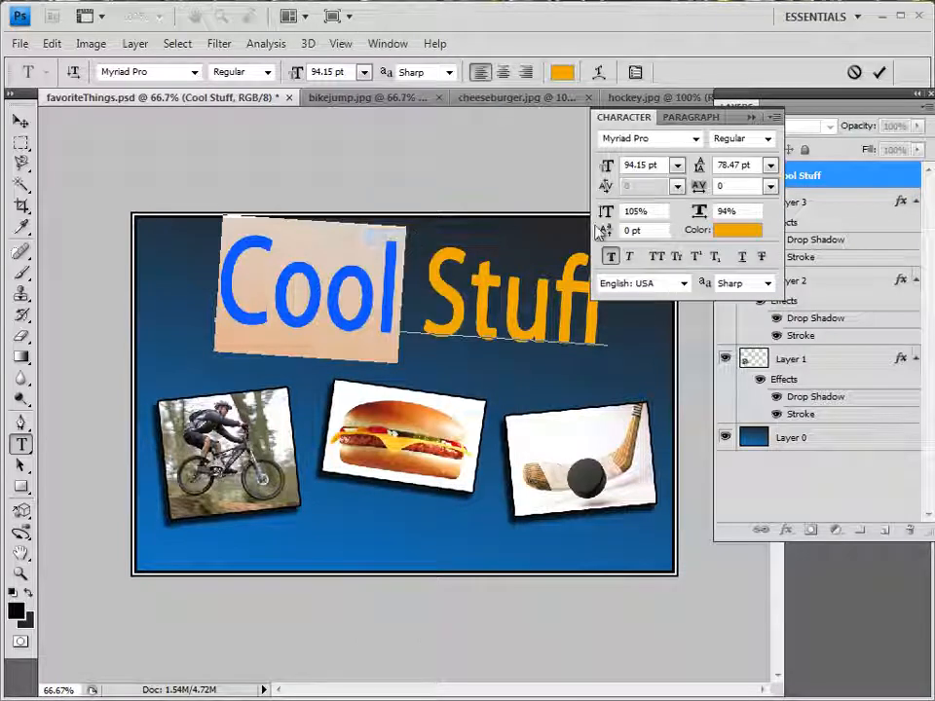
left_click_drag(607, 168, 588, 213)
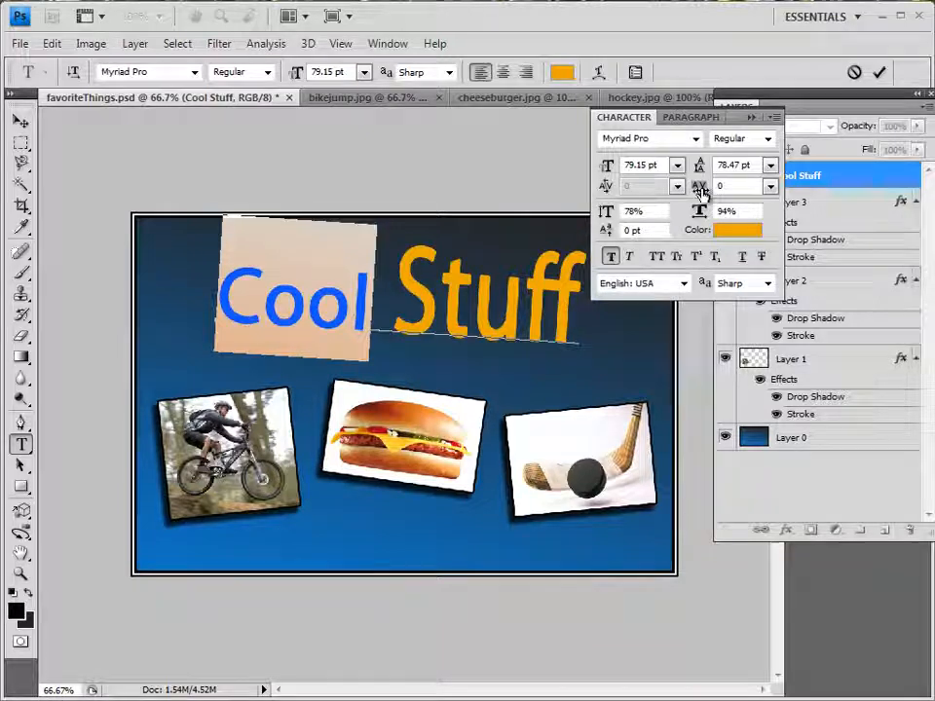
mouse_move(703, 192)
left_mouse_down()
mouse_move(690, 195)
mouse_move(701, 194)
mouse_move(699, 216)
left_mouse_up()
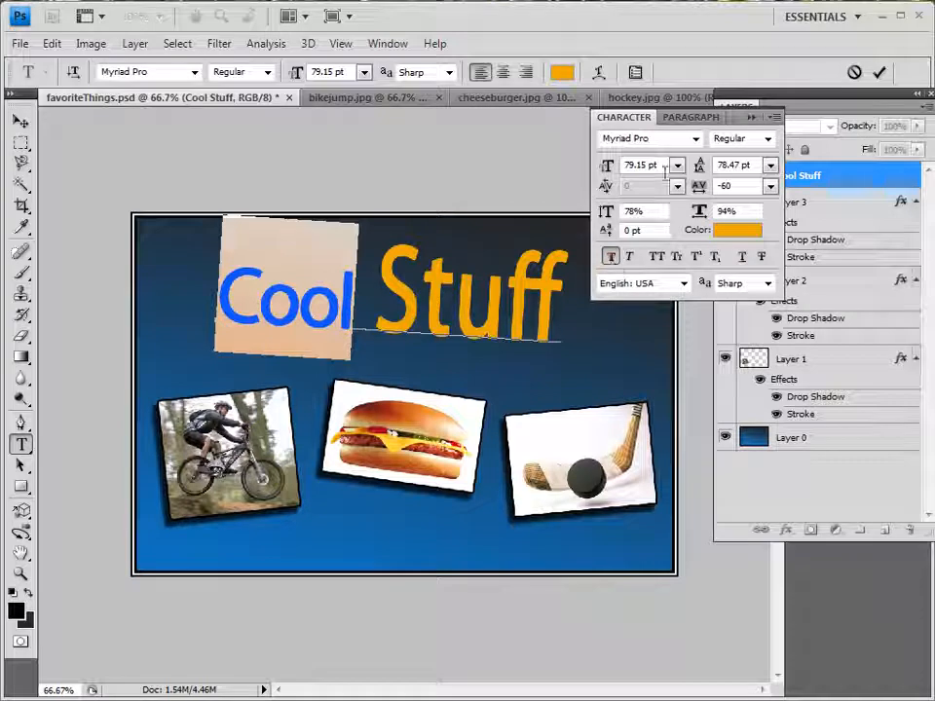
Set the vertical scale of the word "Stuff" in the title to 110% and finish editing the text
left_click_drag(376, 292, 567, 292)
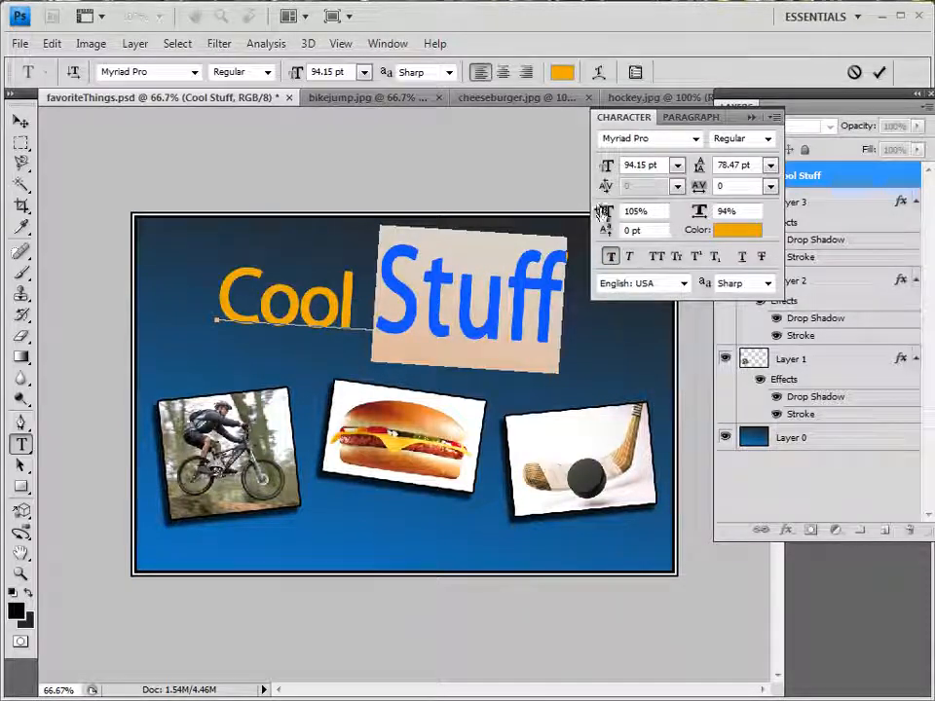
left_click_drag(591, 215, 611, 226)
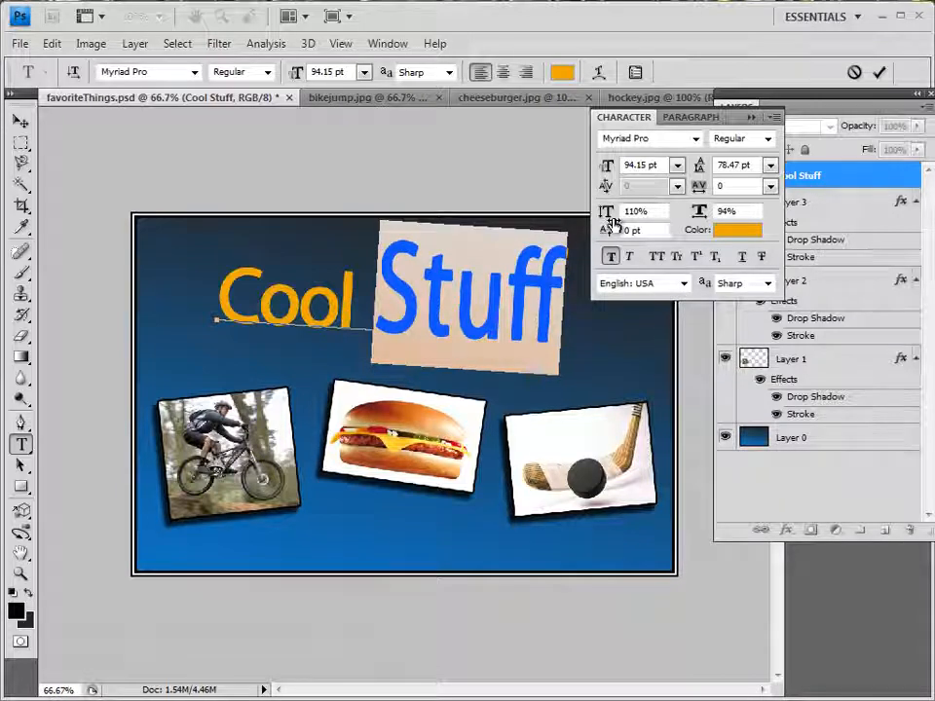
left_click(752, 118)
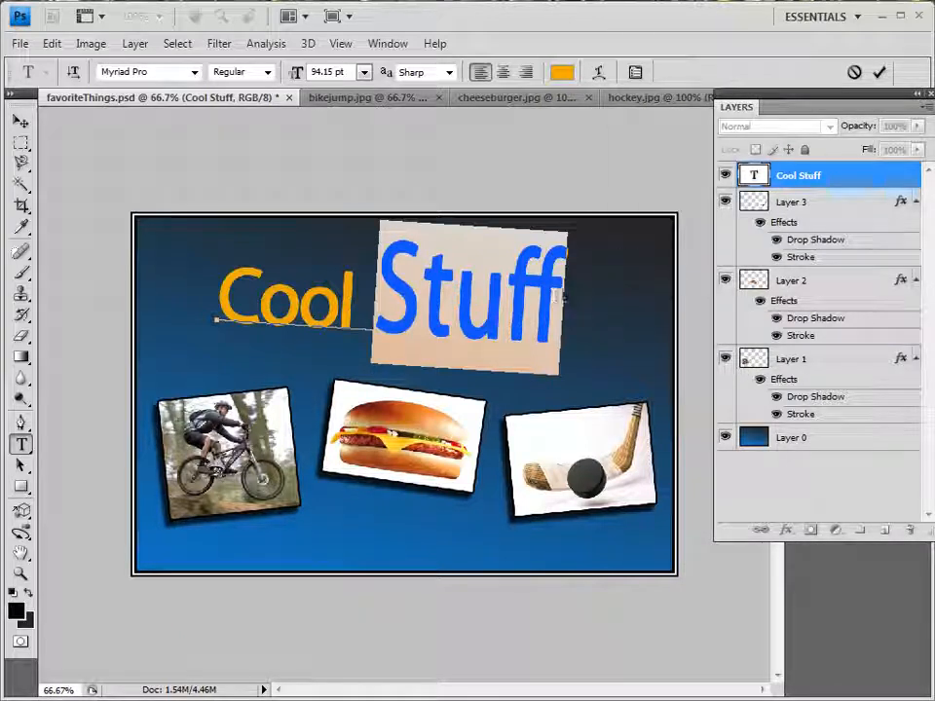
key("ctrl+h")
left_click(22, 120)
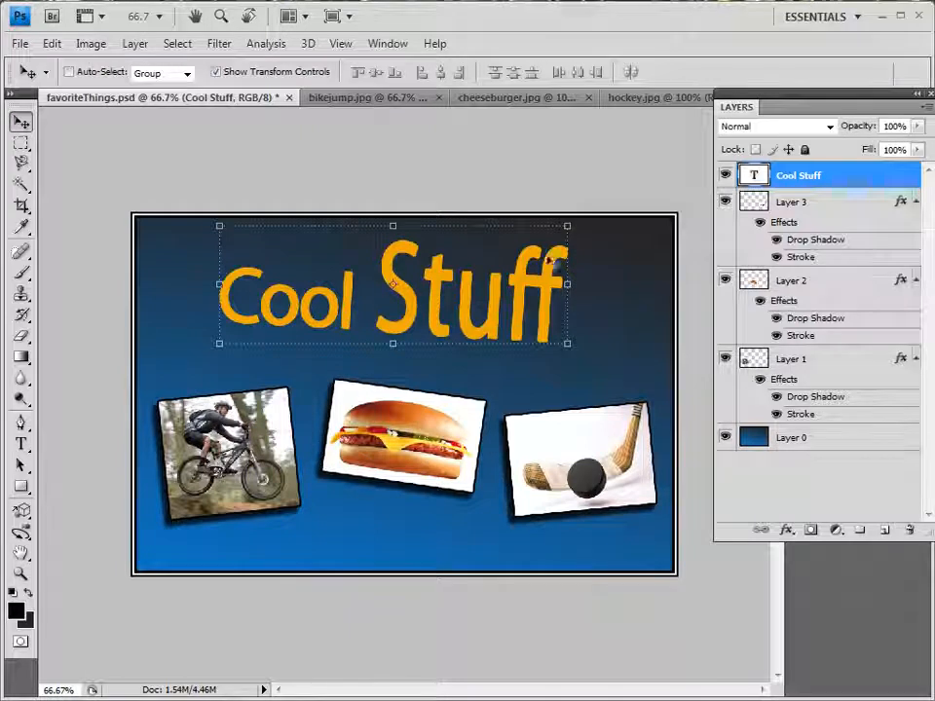
Add a smooth Inner Bevel to the Cool Stuff text layer with 100% depth and a size of 10 px
right_click(794, 185)
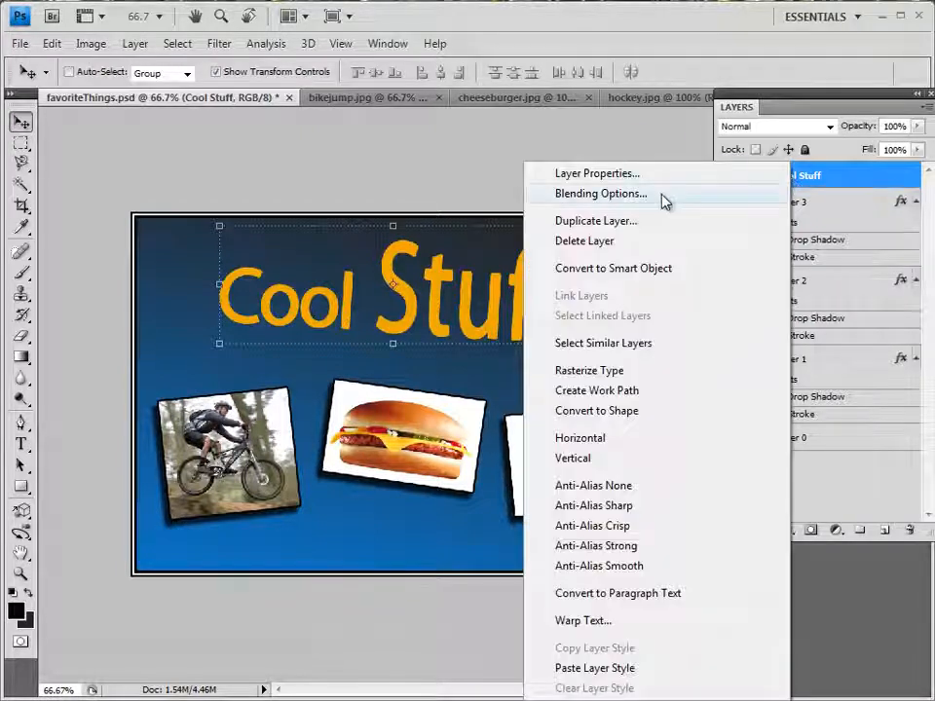
left_click(662, 200)
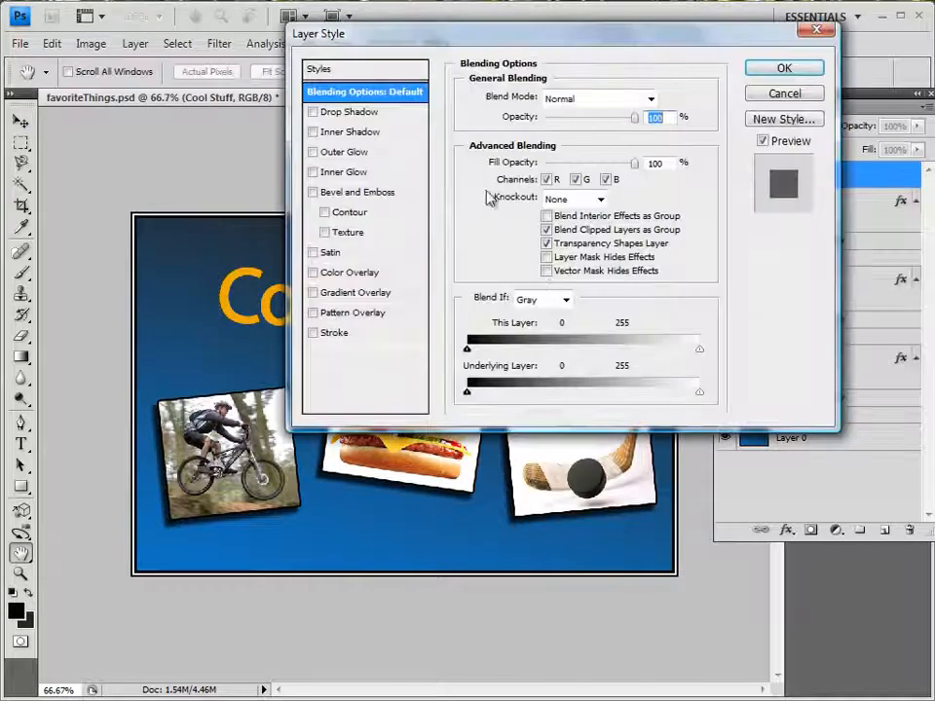
left_click_drag(483, 35, 717, 156)
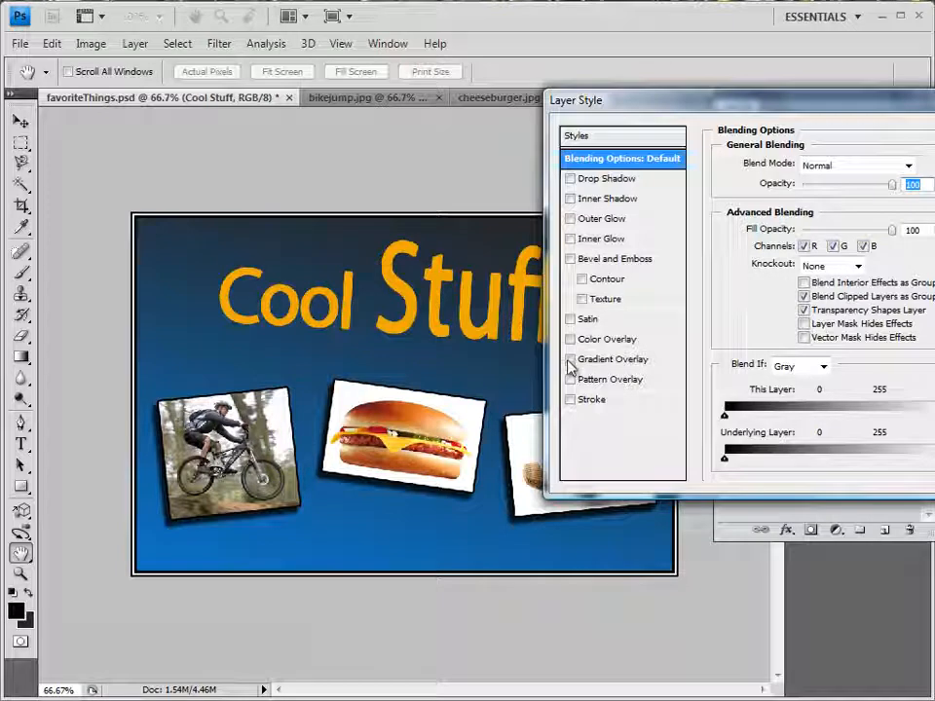
left_click(571, 259)
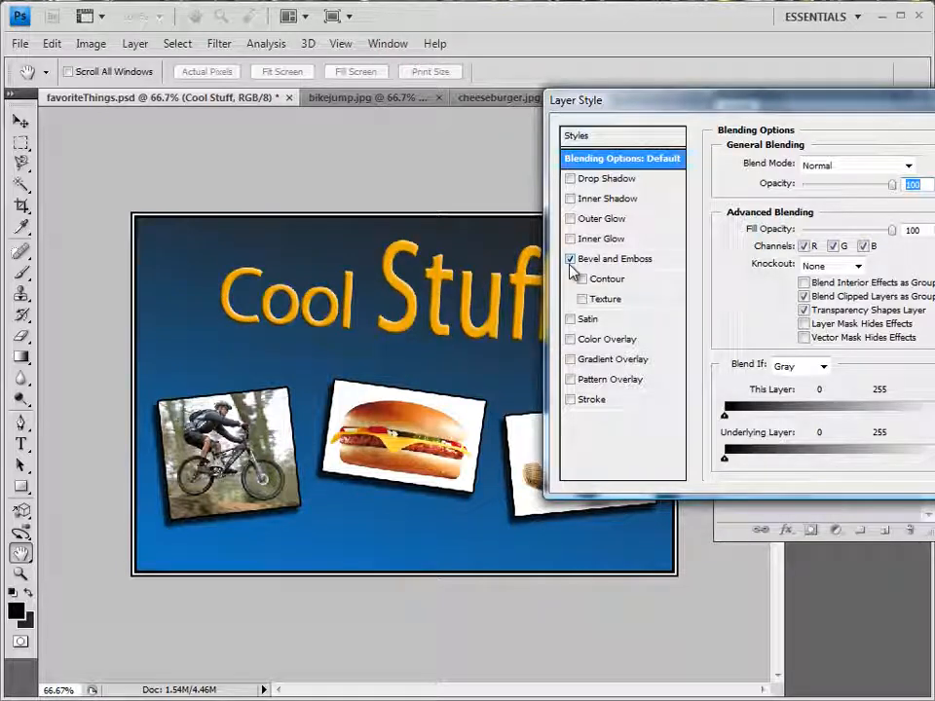
left_click(623, 260)
mouse_move(798, 243)
left_mouse_down()
mouse_move(820, 250)
mouse_move(803, 261)
left_mouse_up()
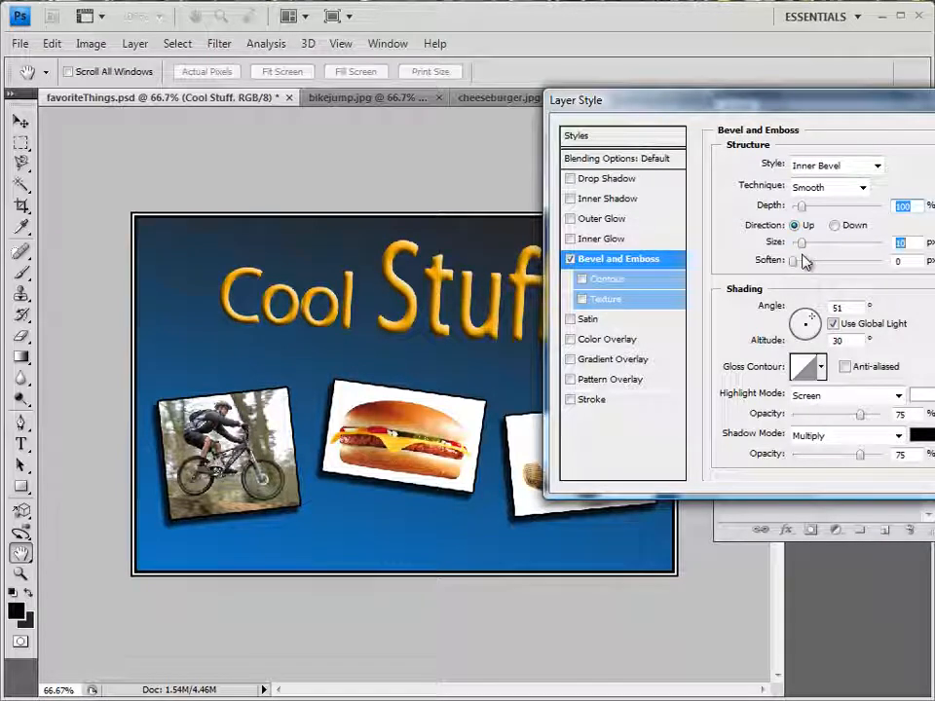
Add a 3 px black outside stroke at 59% opacity to the Cool Stuff text and apply the layer style
left_click(571, 400)
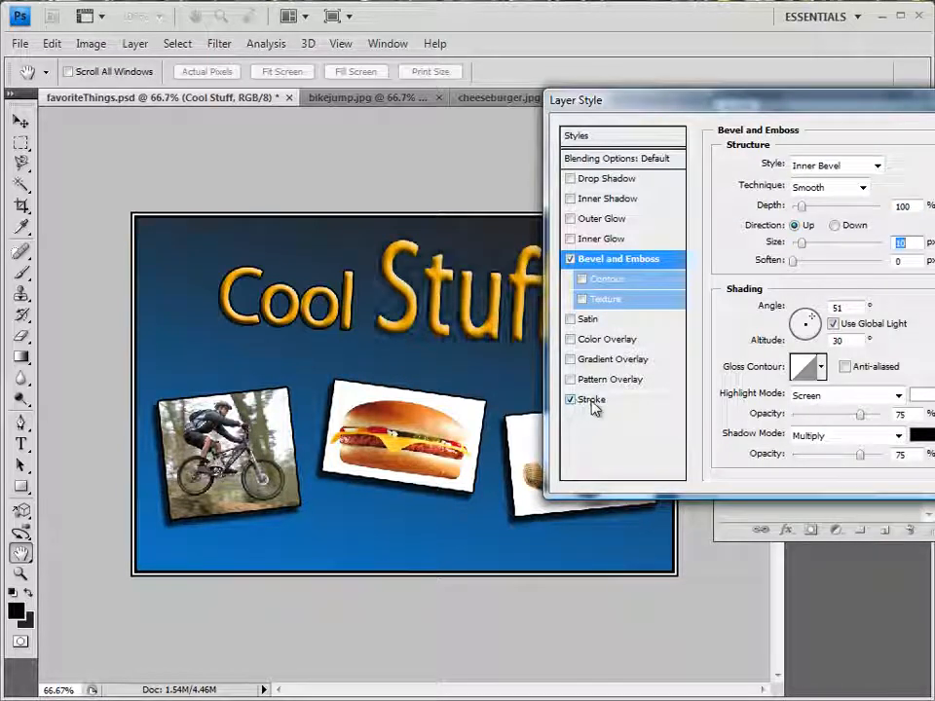
left_click(593, 402)
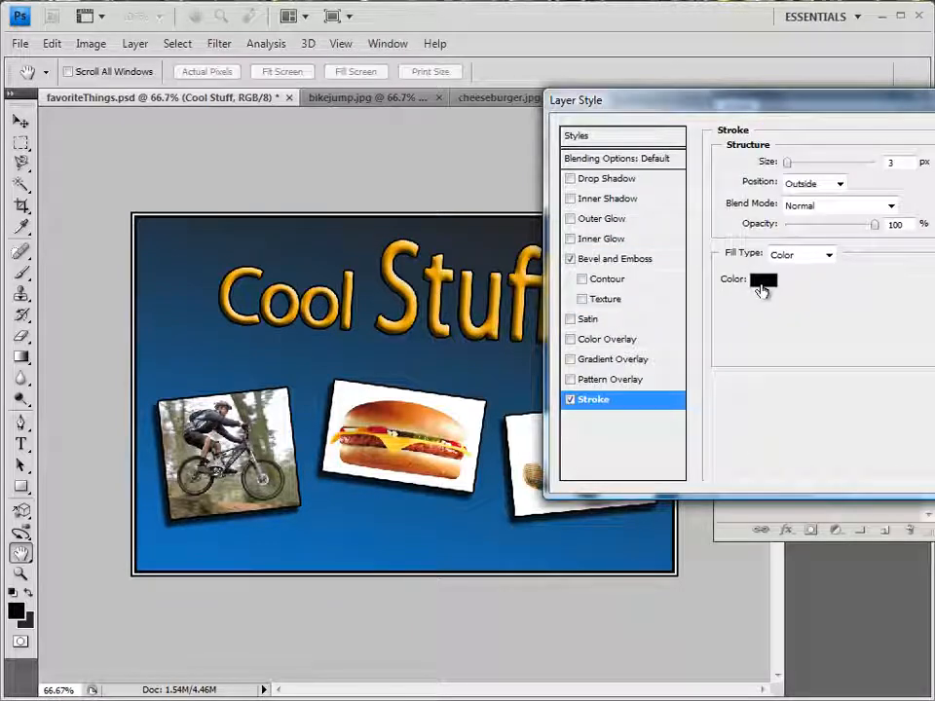
mouse_move(876, 225)
left_mouse_down()
mouse_move(826, 231)
mouse_move(839, 234)
left_mouse_up()
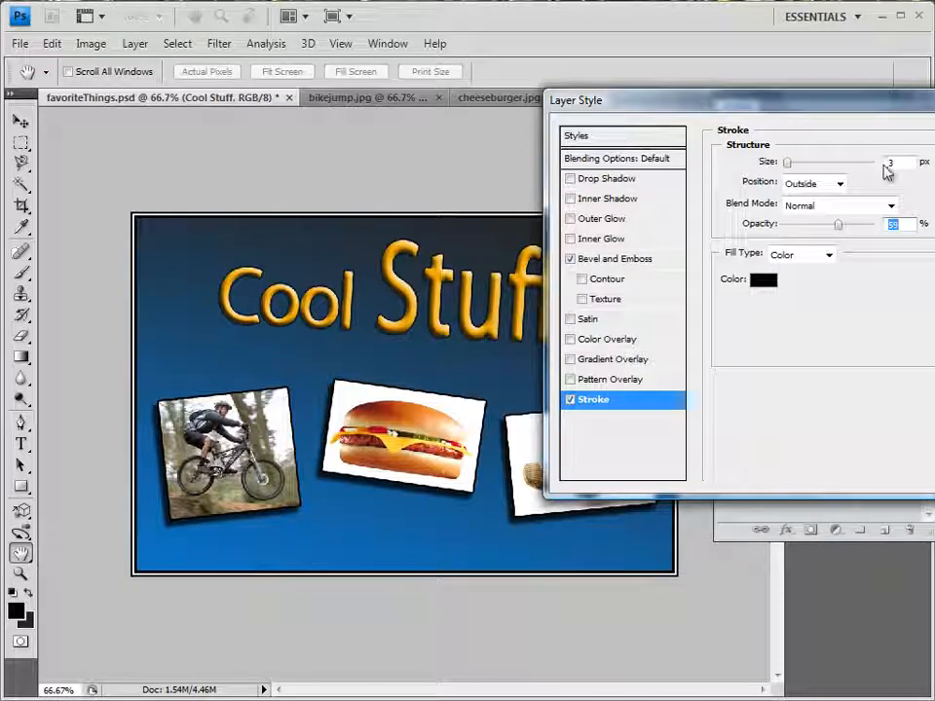
left_click_drag(841, 117, 565, 109)
left_click(763, 146)
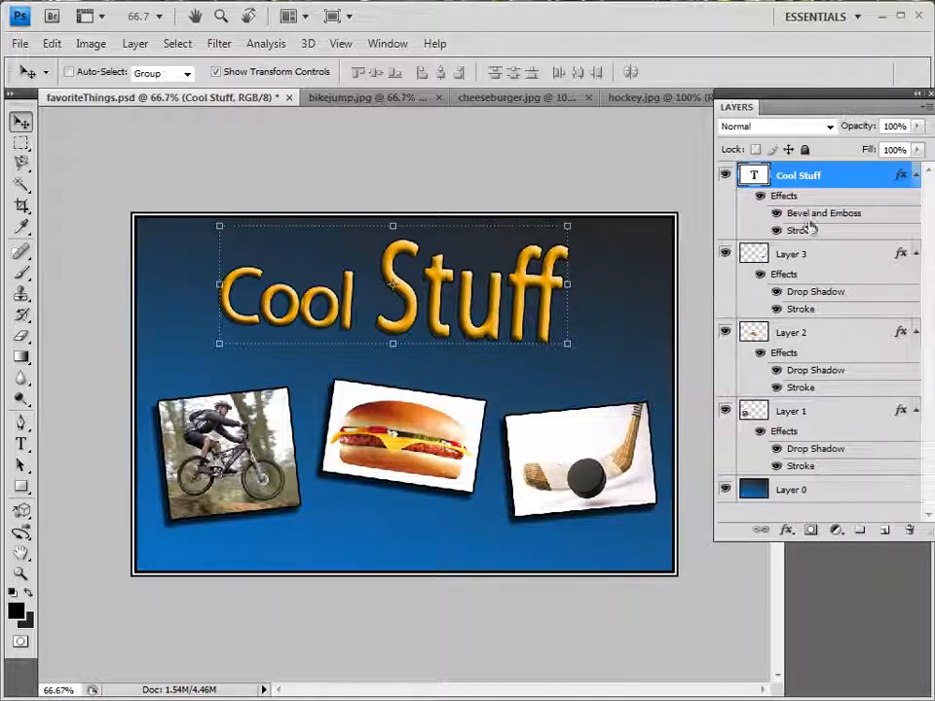
Save favoriteThings.psd and set up a Save for Web & Devices export as JPEG at Maximum quality
left_click(20, 44)
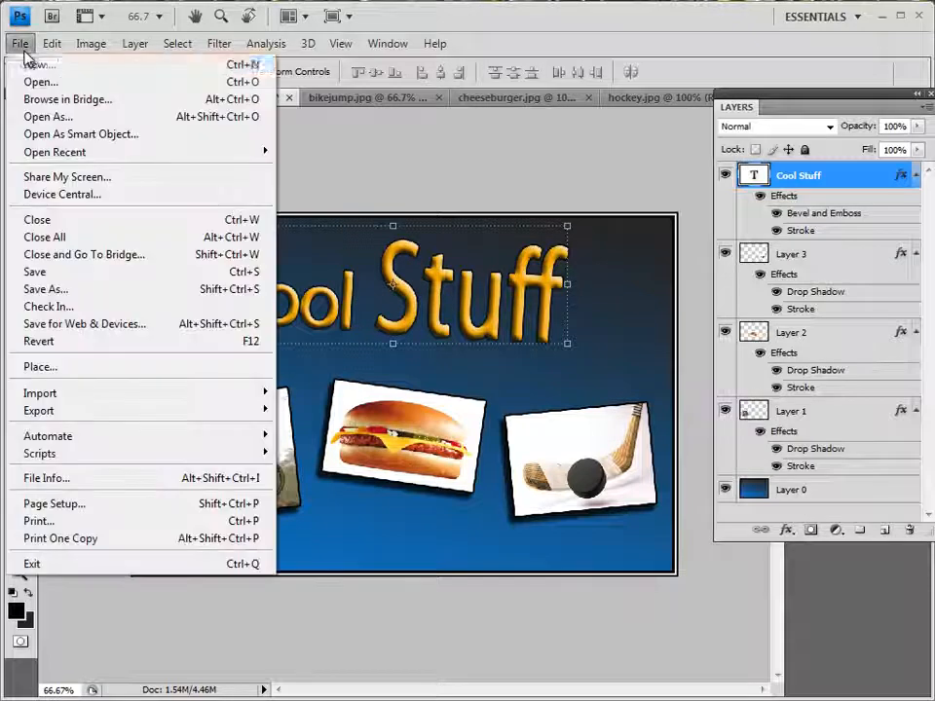
left_click(37, 272)
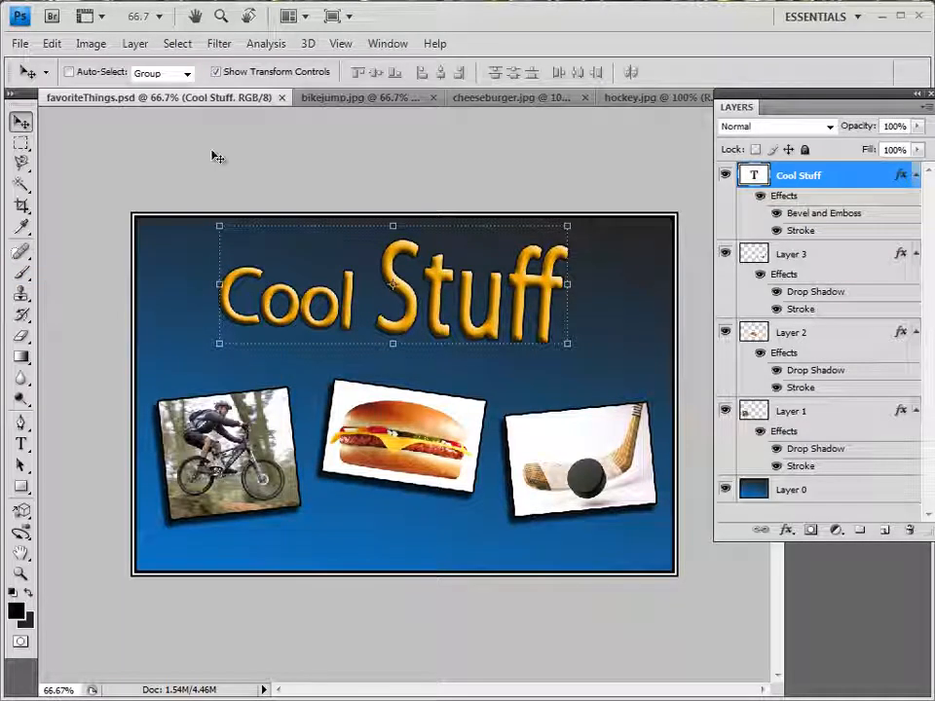
left_click(20, 44)
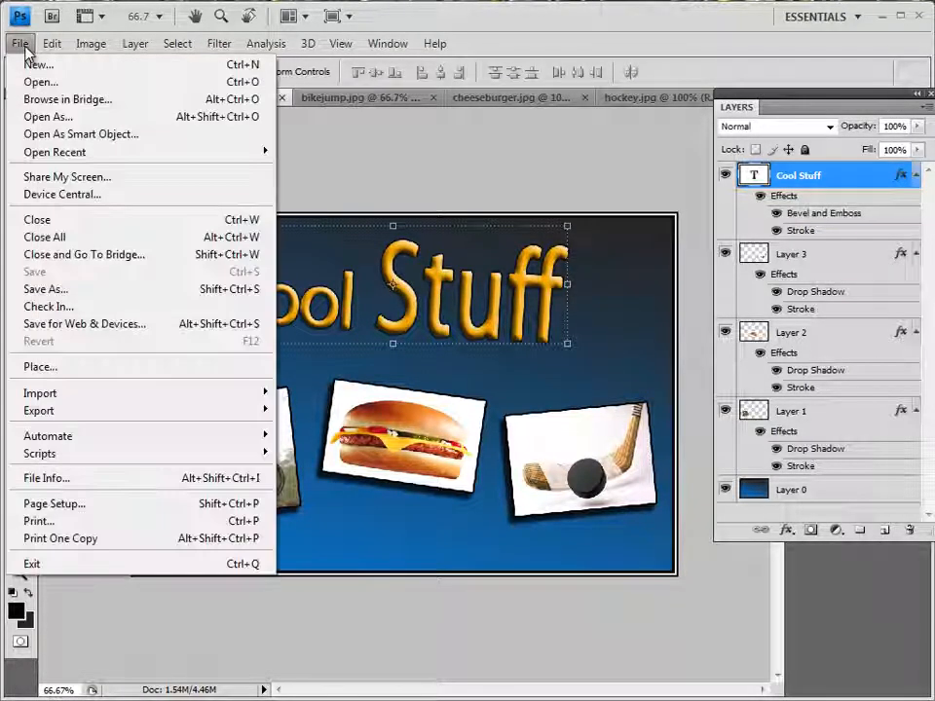
left_click(115, 331)
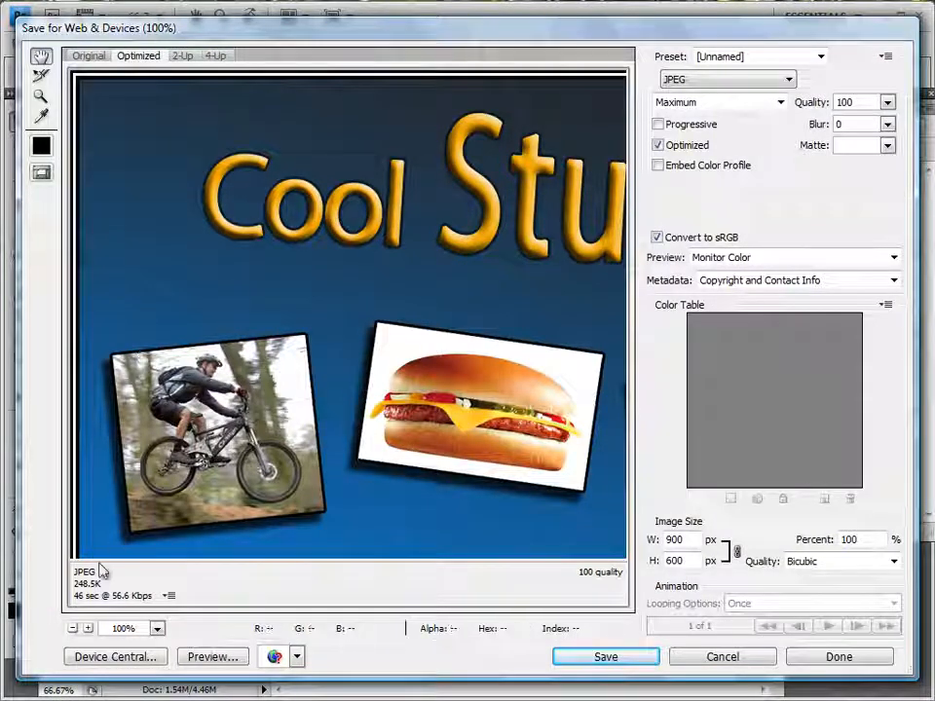
left_click_drag(463, 313, 354, 321)
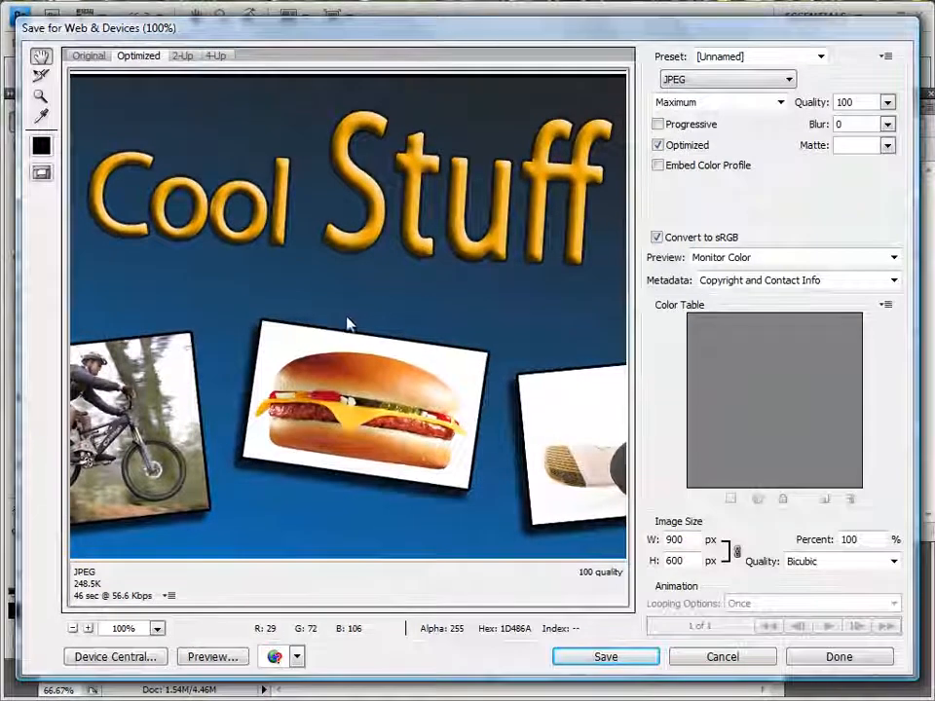
left_click(703, 80)
left_click(697, 103)
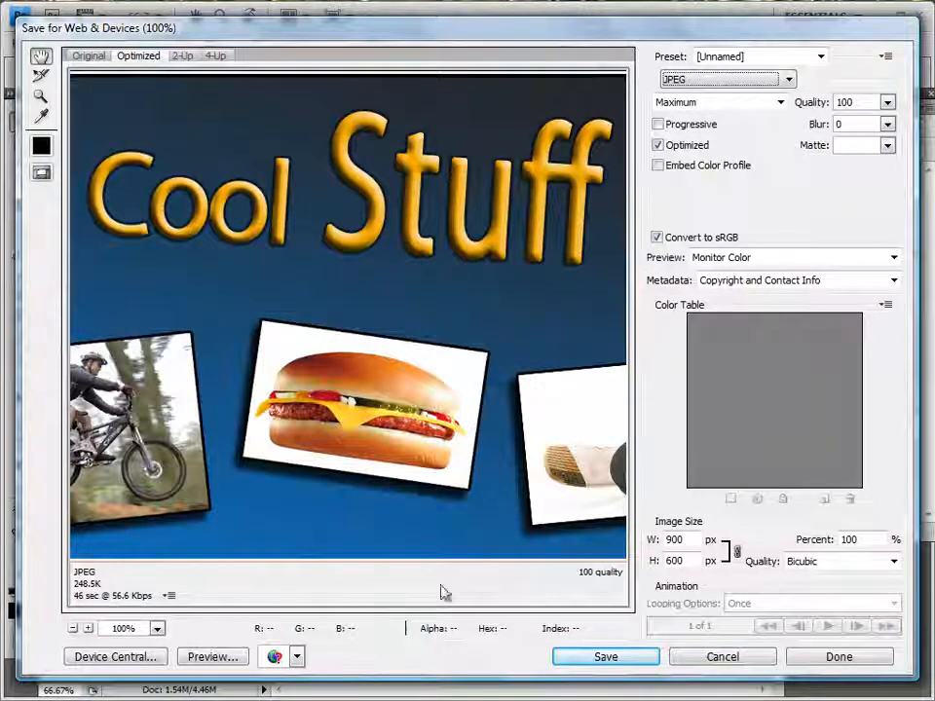
Save the optimized JPEG in the 2012 folder, naming it "8_" followed by the student's last and first name
left_click(604, 660)
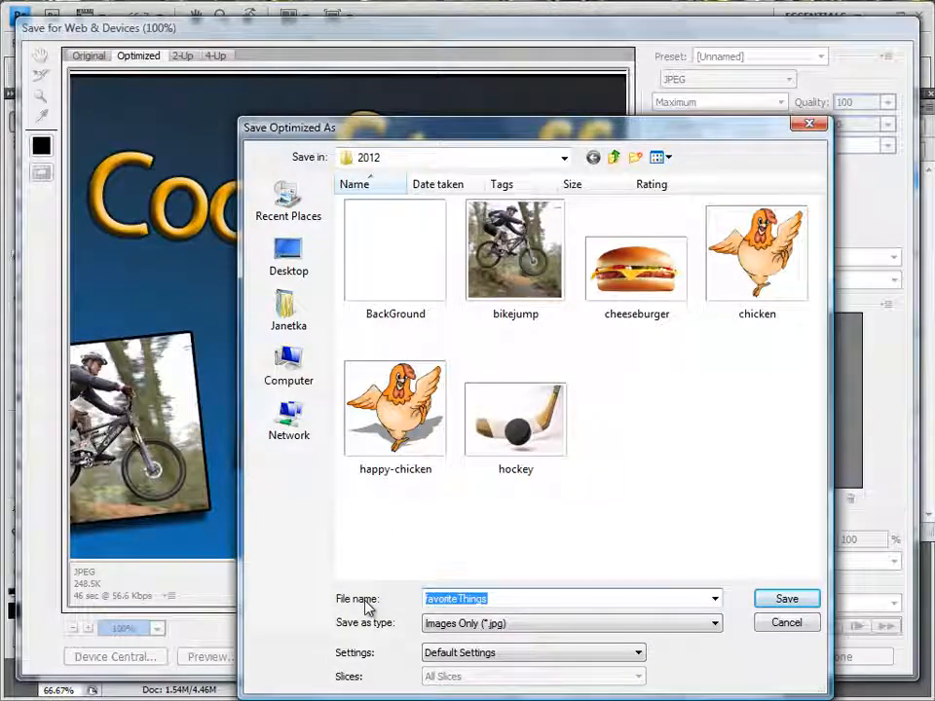
type("8_")
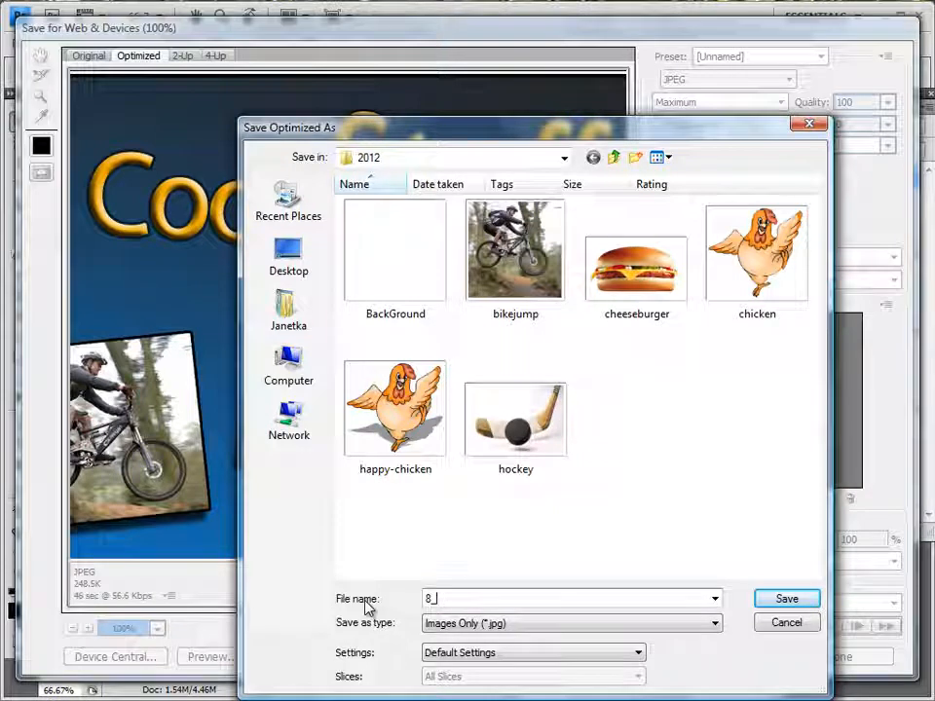
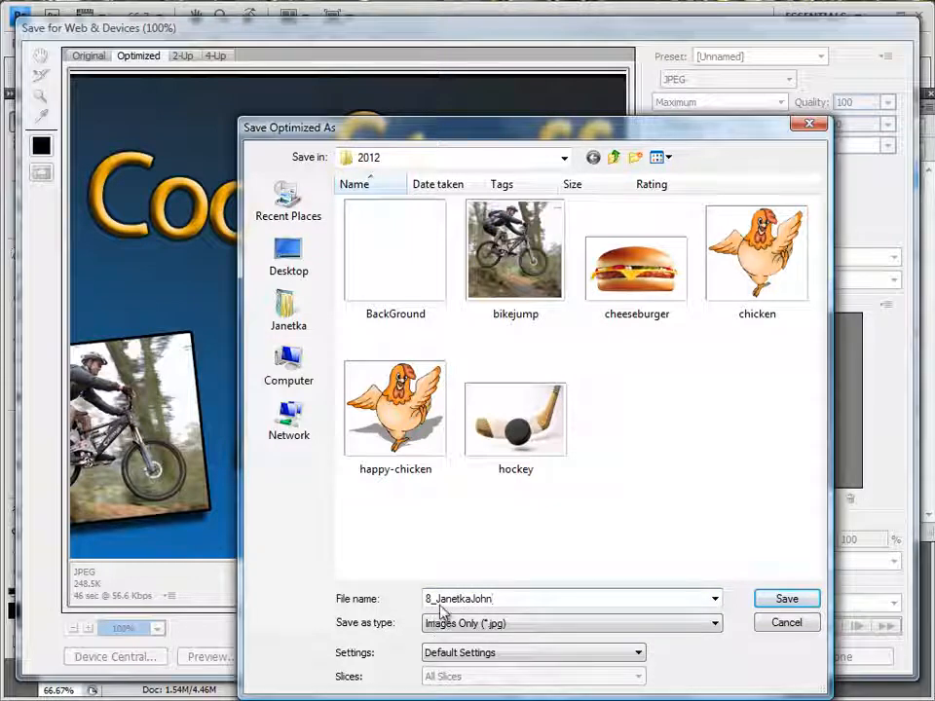
left_click(472, 600)
left_click(506, 599)
left_click(784, 600)
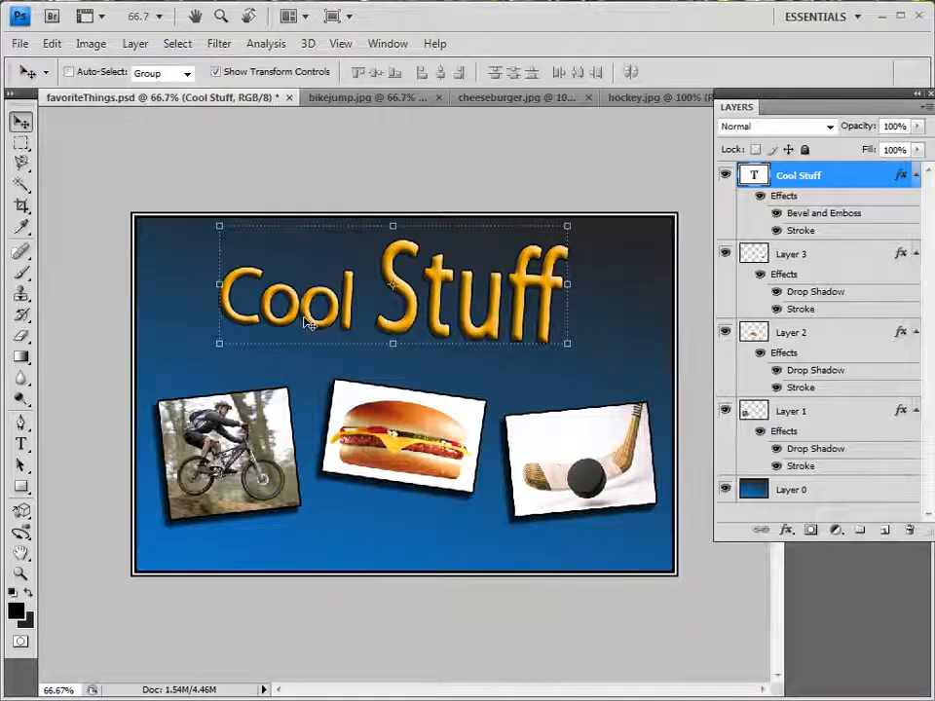
Paint a black smiley face on Layer 0 below the cheeseburger picture with the 13 px Brush
left_click(18, 275)
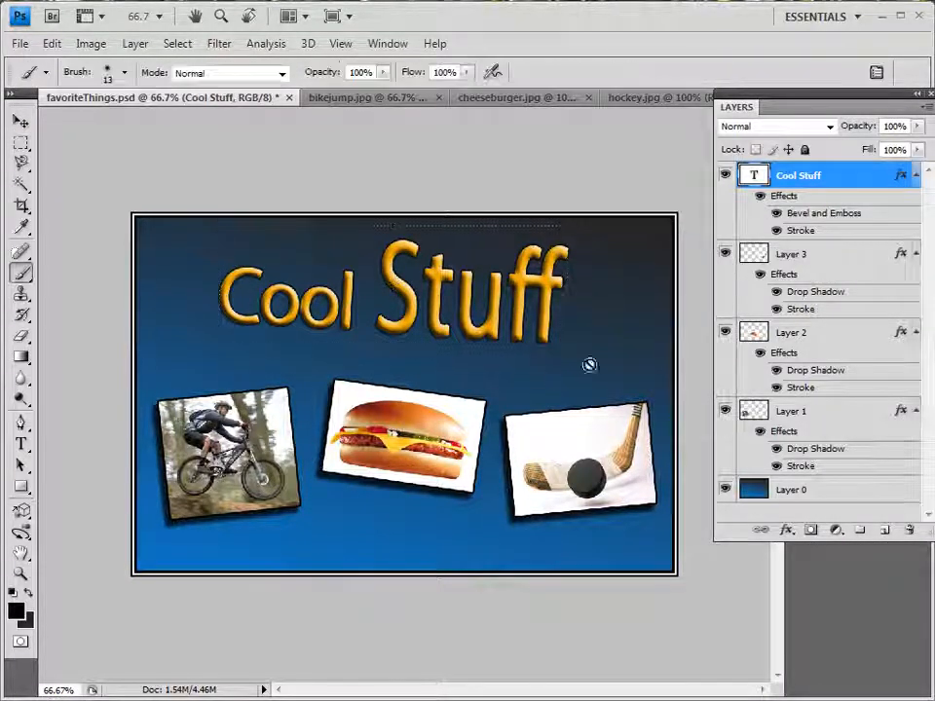
left_click(786, 492)
left_click_drag(351, 506, 399, 508)
mouse_move(309, 535)
left_mouse_down()
mouse_move(384, 559)
mouse_move(430, 516)
left_mouse_up()
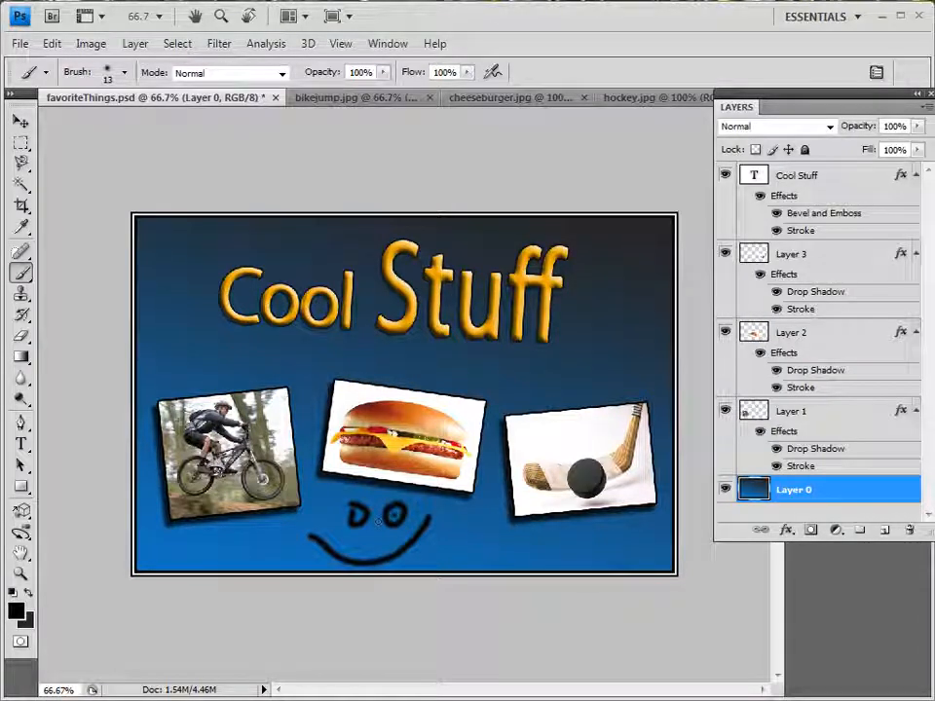